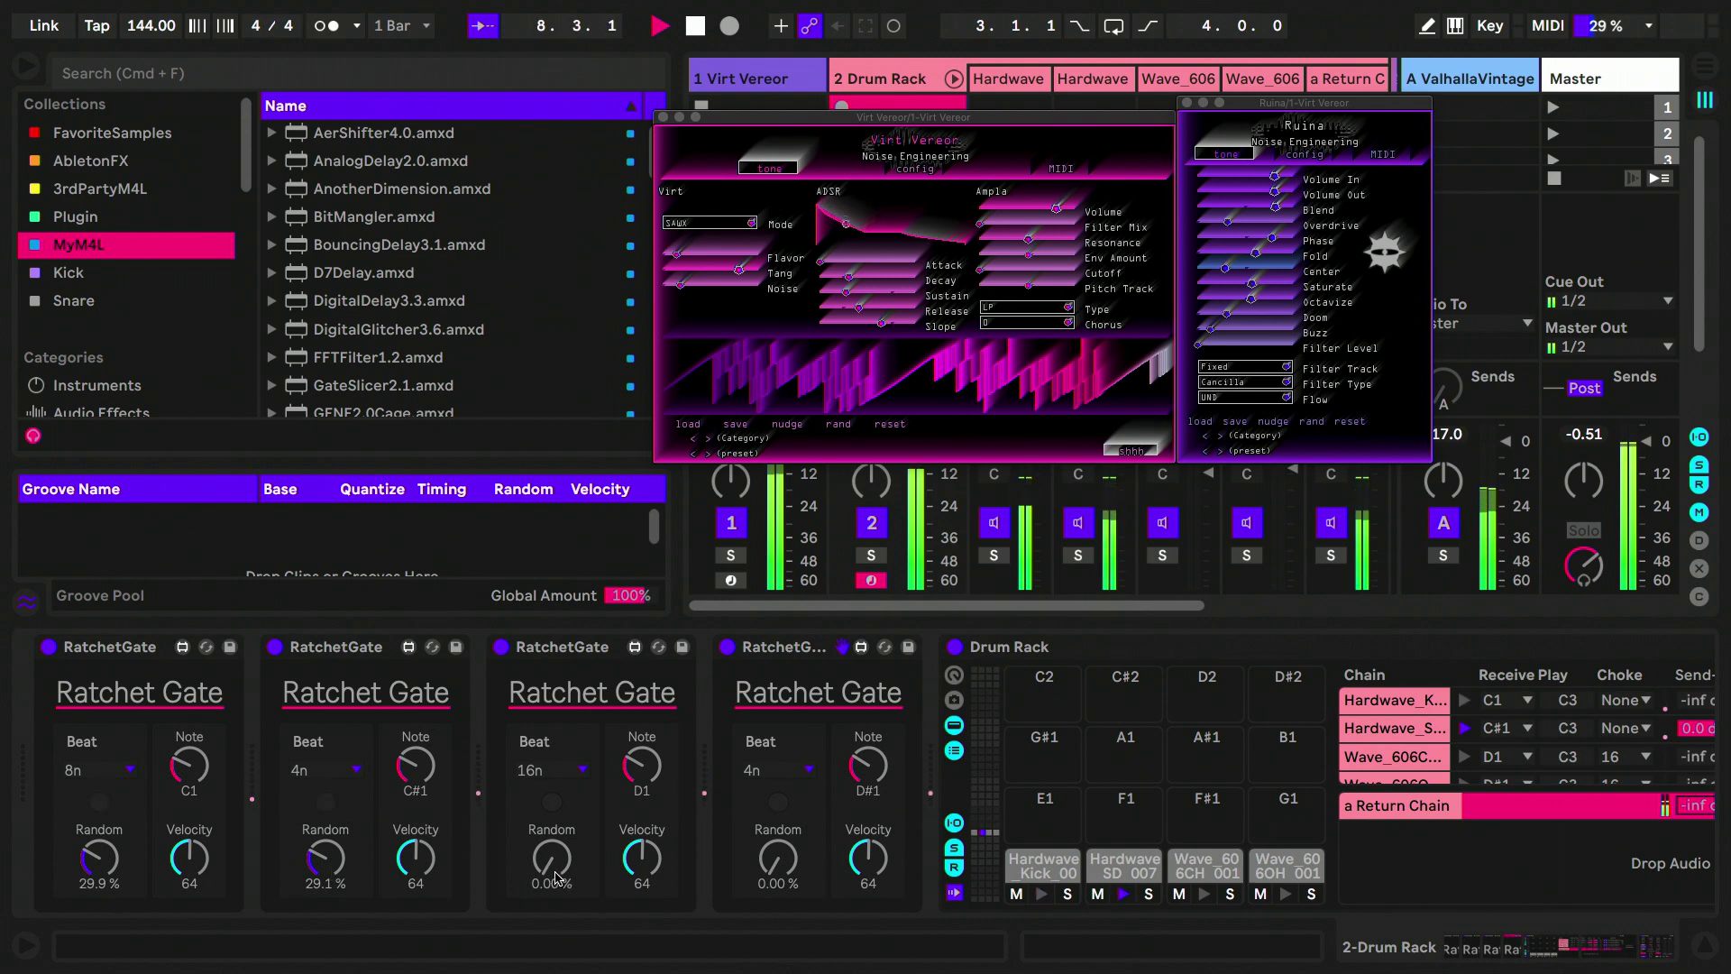
Step: Set Random to 8.66 % on the C#1 Ratchet Gate and to 100 % on the D1 Ratchet Gate
left_click_drag(326, 858, 326, 894)
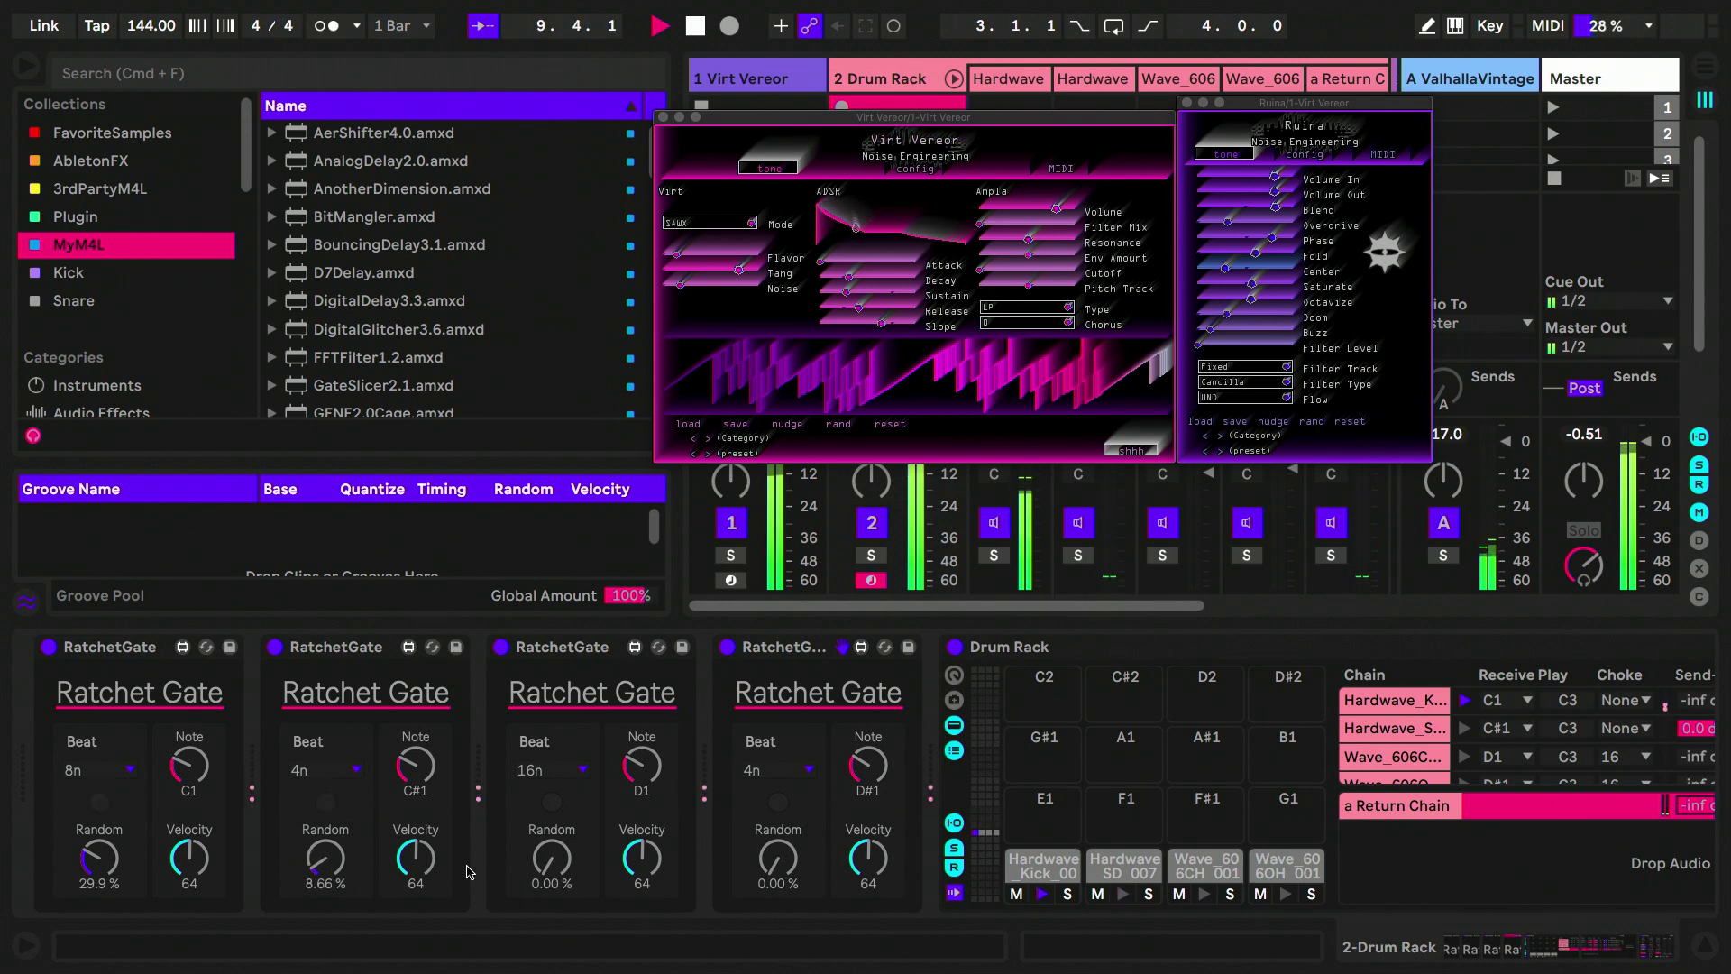
left_click_drag(540, 852, 539, 721)
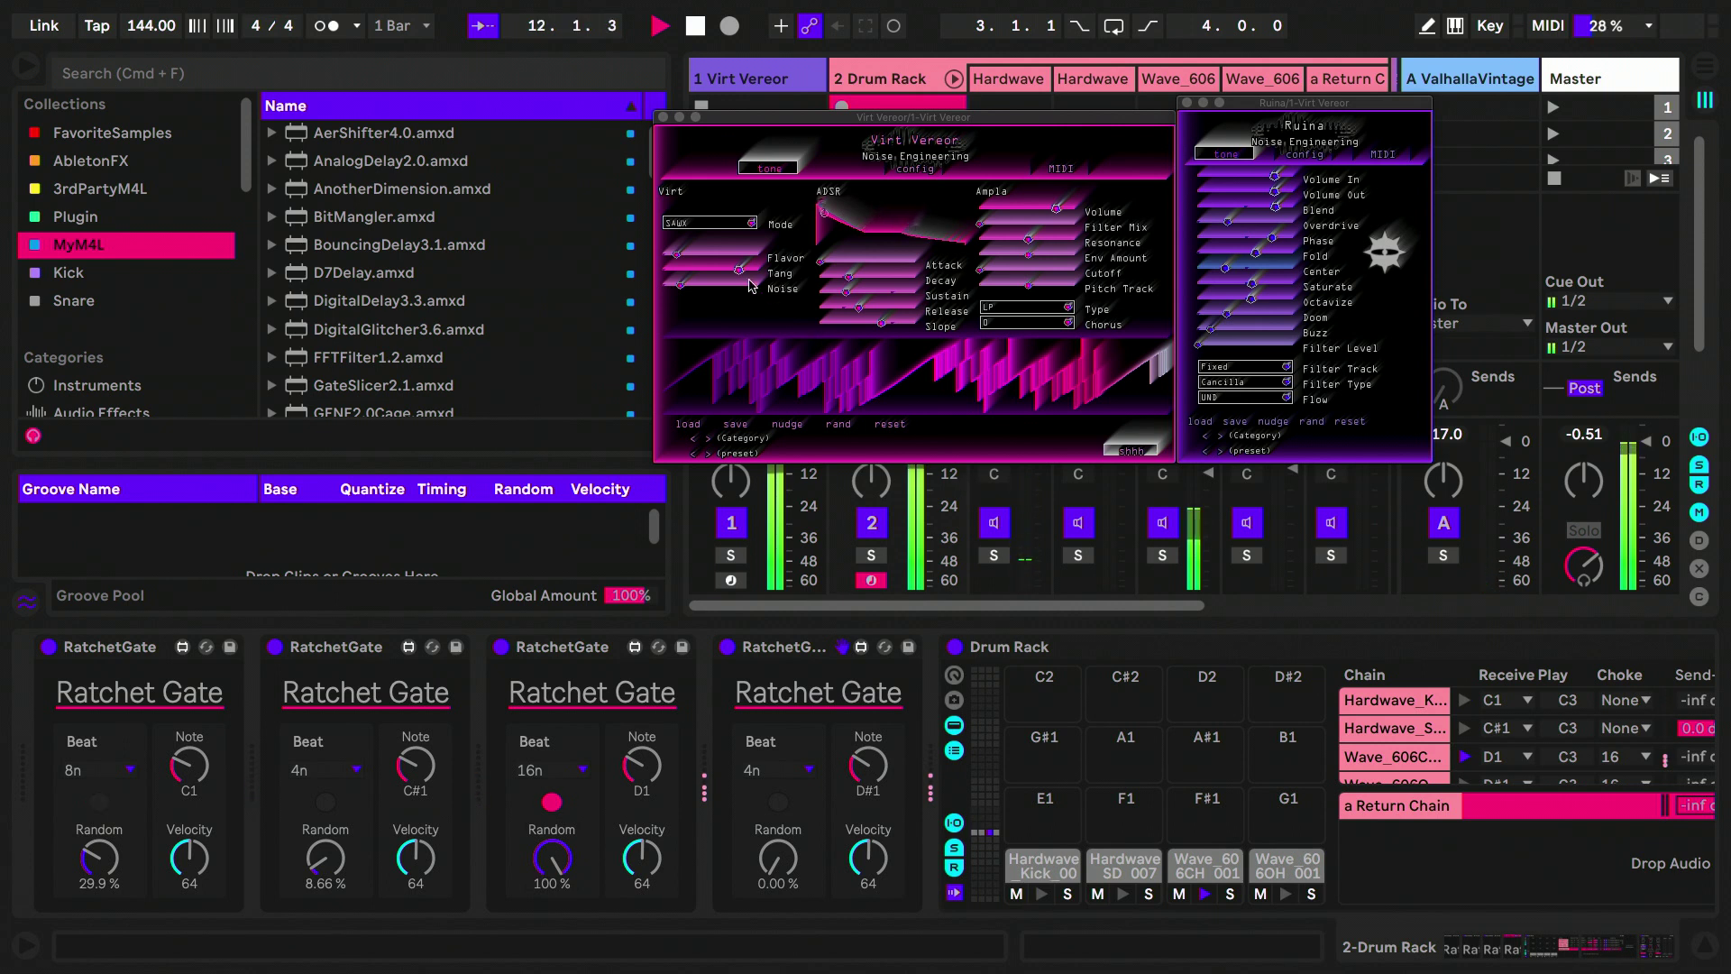
Step: Adjust the Flavor of the Virt Vereor oscillator and switch its Mode to BASS
mouse_move(680, 254)
left_mouse_down()
mouse_move(768, 269)
mouse_move(683, 263)
mouse_move(707, 259)
left_mouse_up()
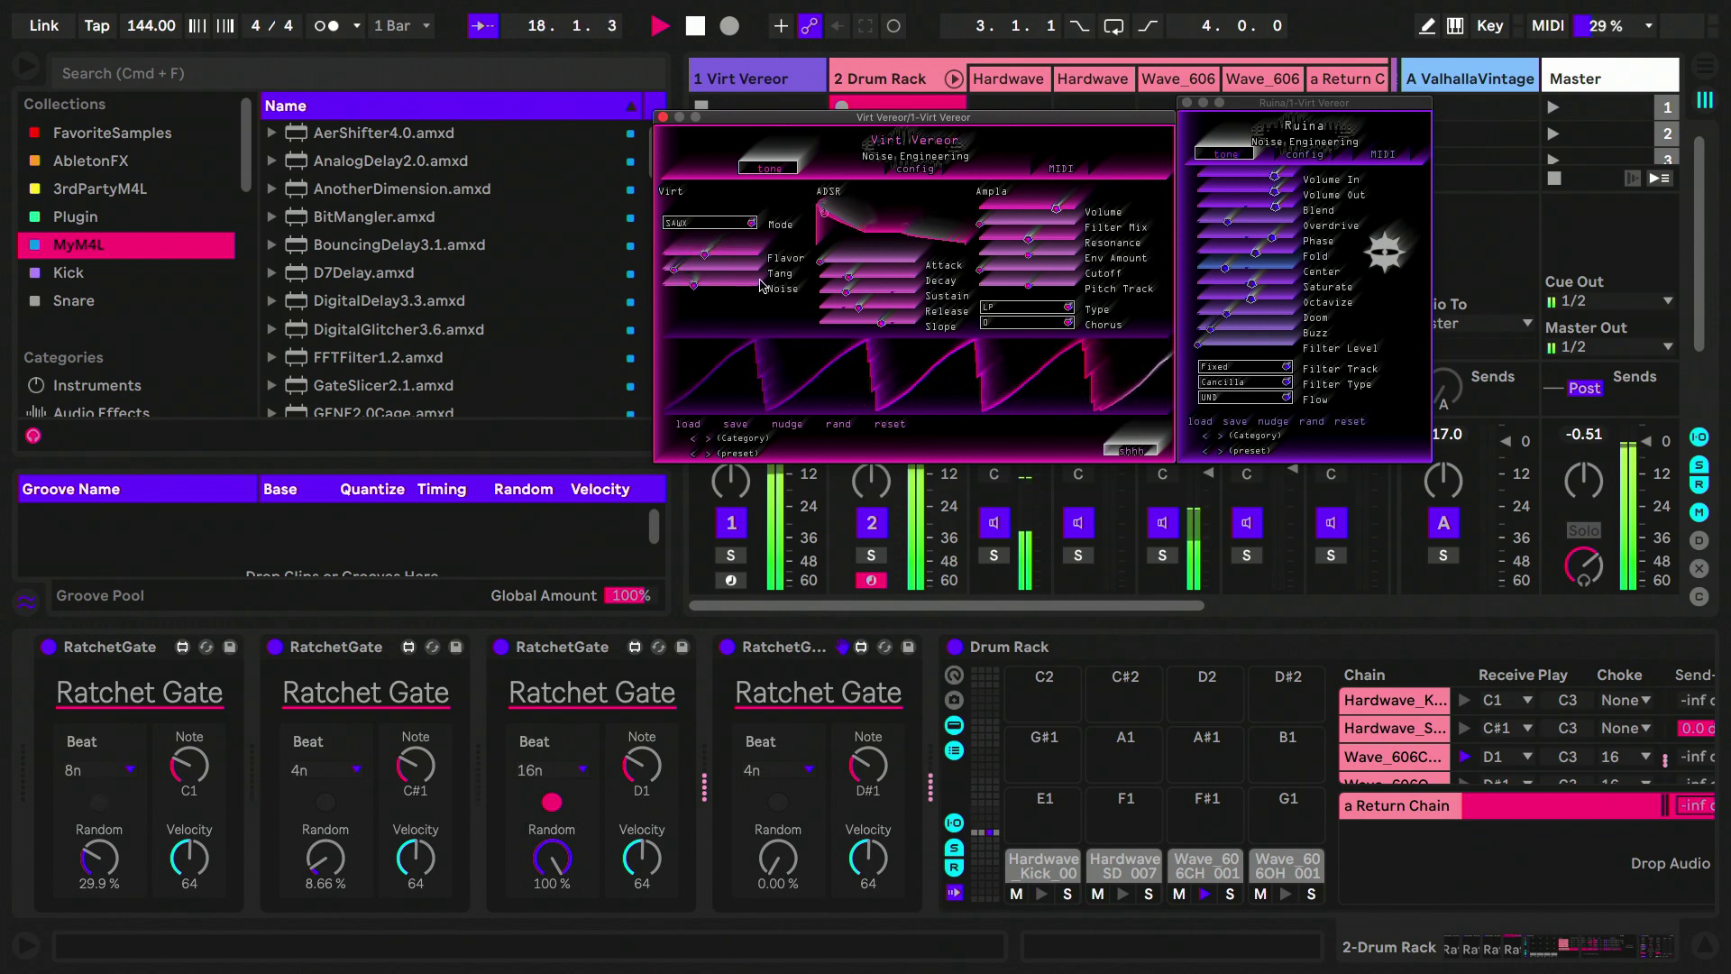
left_click(735, 228)
left_click(696, 228)
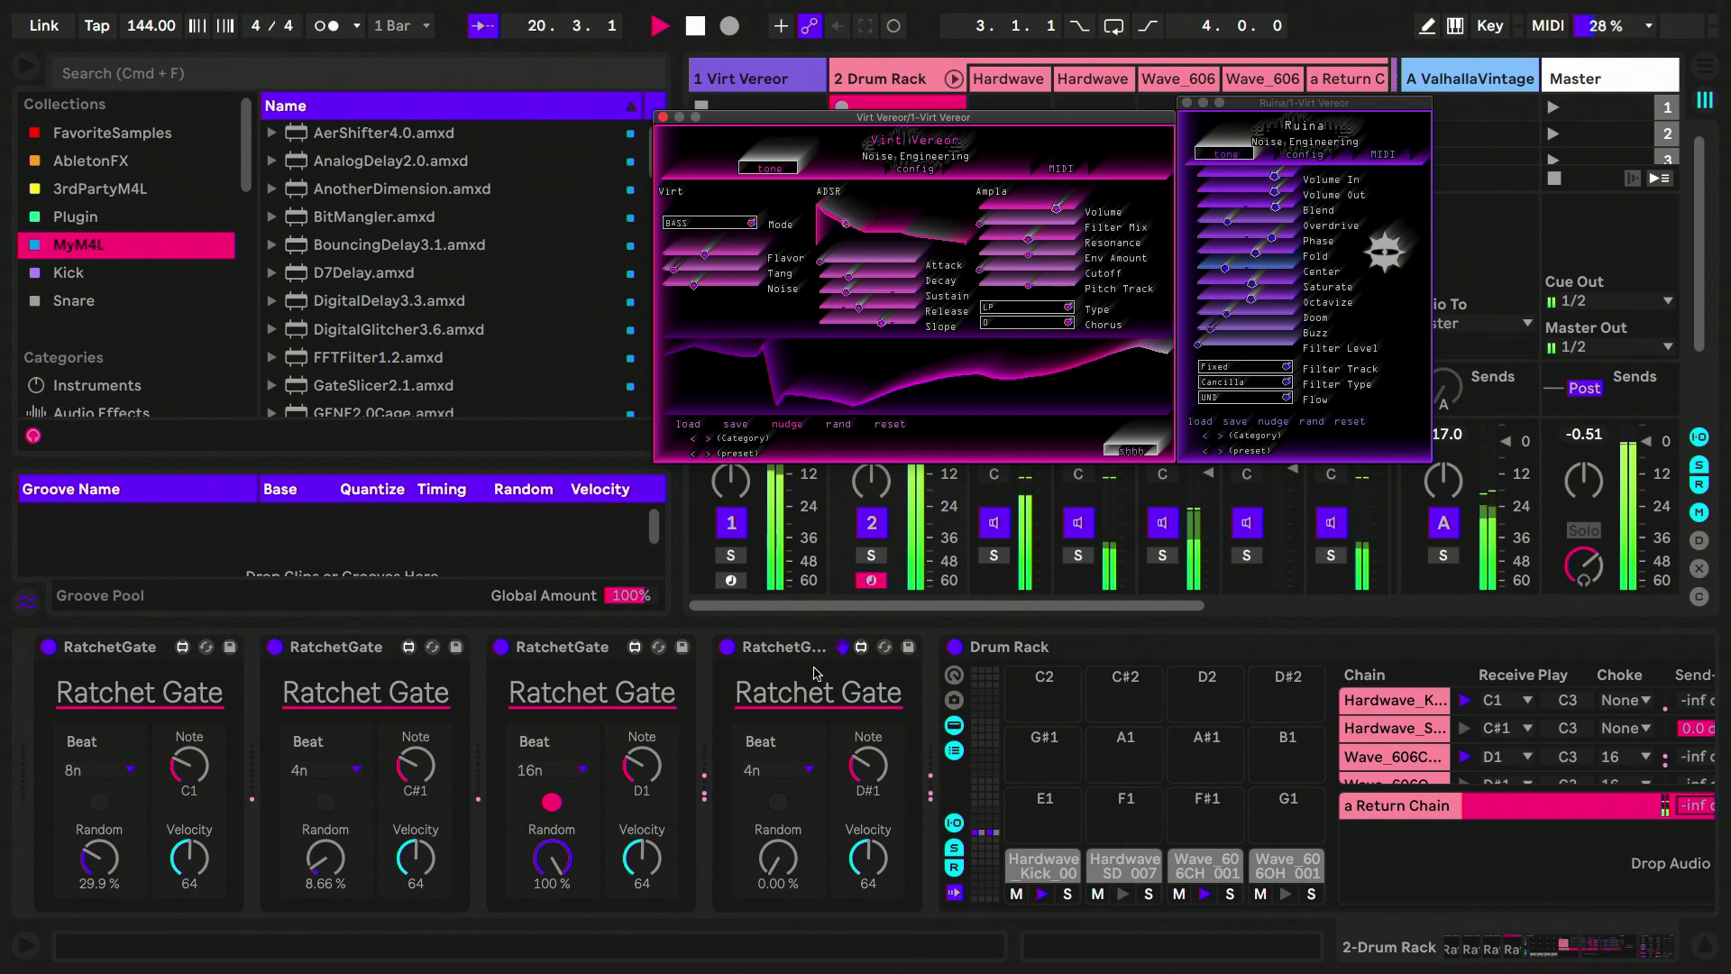
Step: Set the C1 Ratchet Gate's Random to 20.5 %, and the D#1 gate's Beat to 8n with Random at 63.0 %
mouse_move(784, 885)
left_mouse_down()
mouse_move(784, 853)
mouse_move(772, 861)
left_mouse_up()
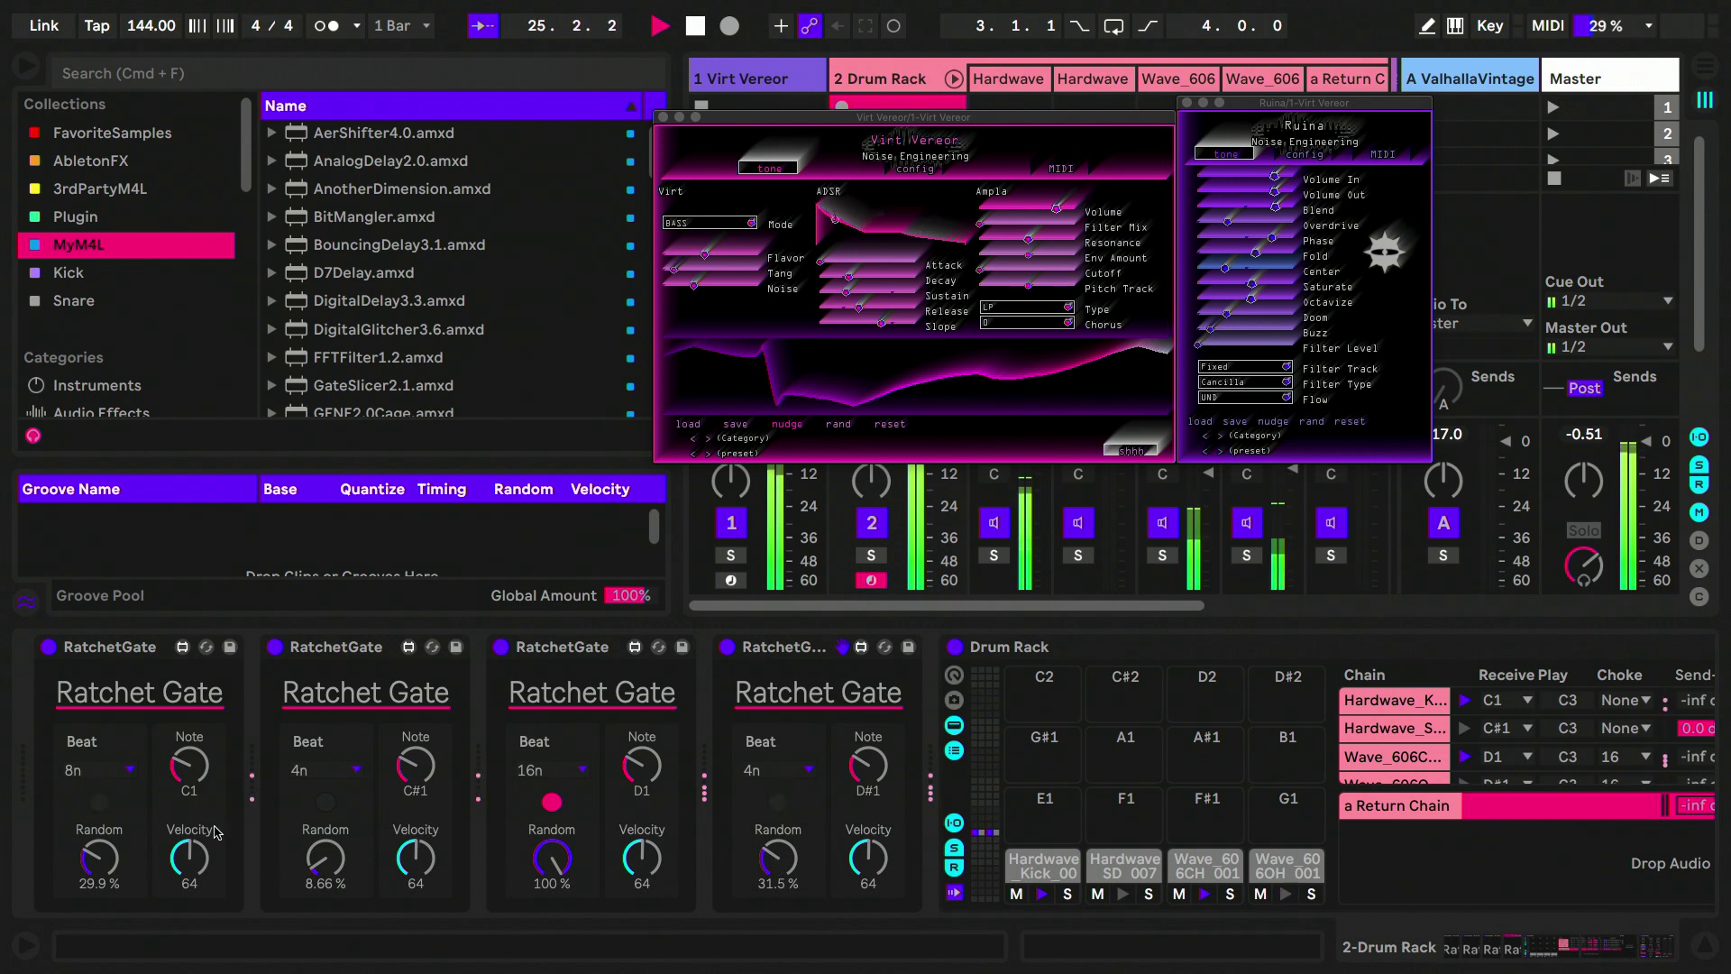
left_click_drag(99, 858, 99, 863)
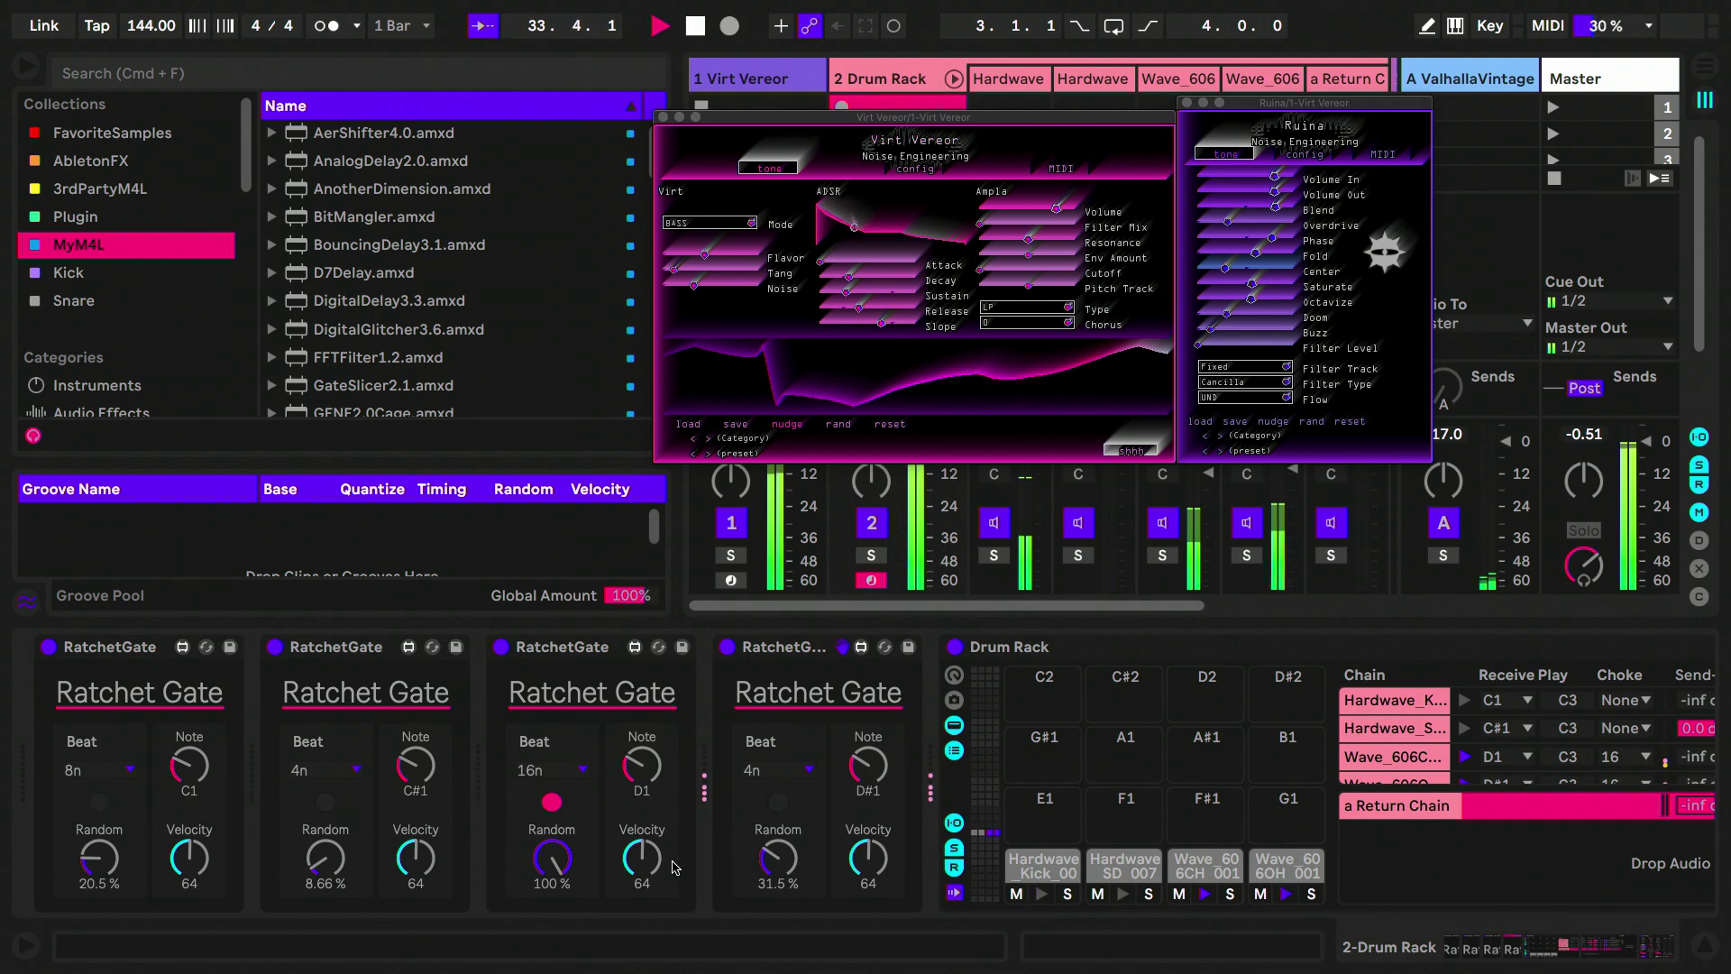
left_click(777, 771)
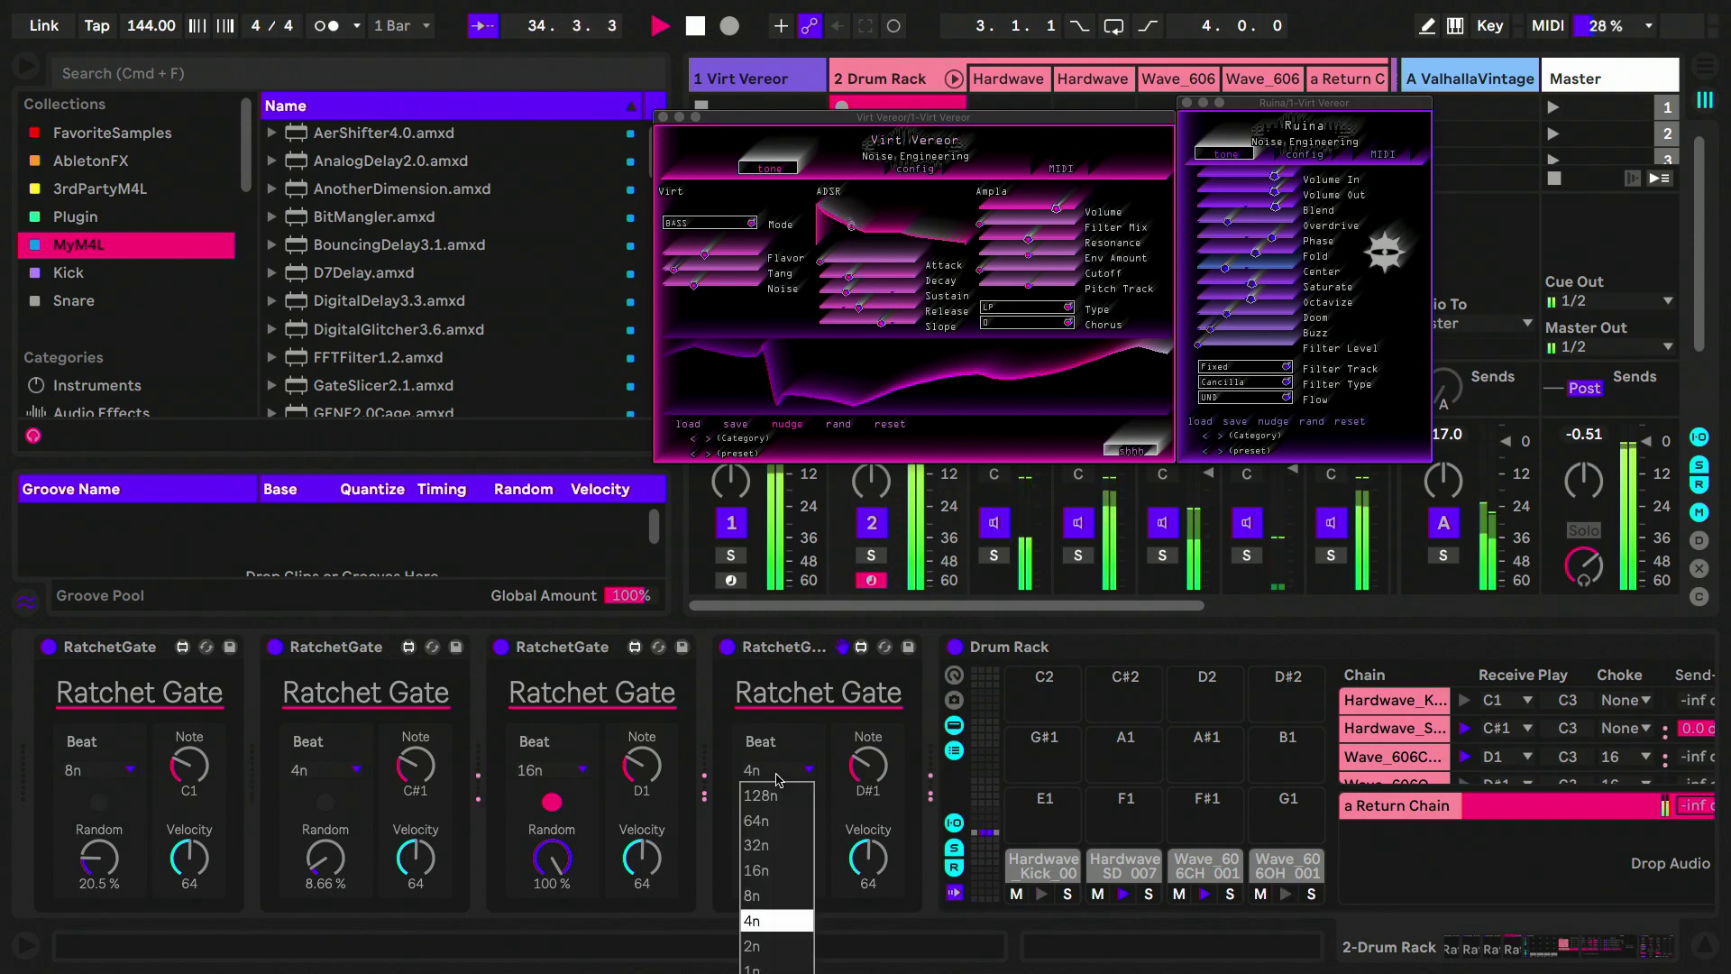
left_click(757, 896)
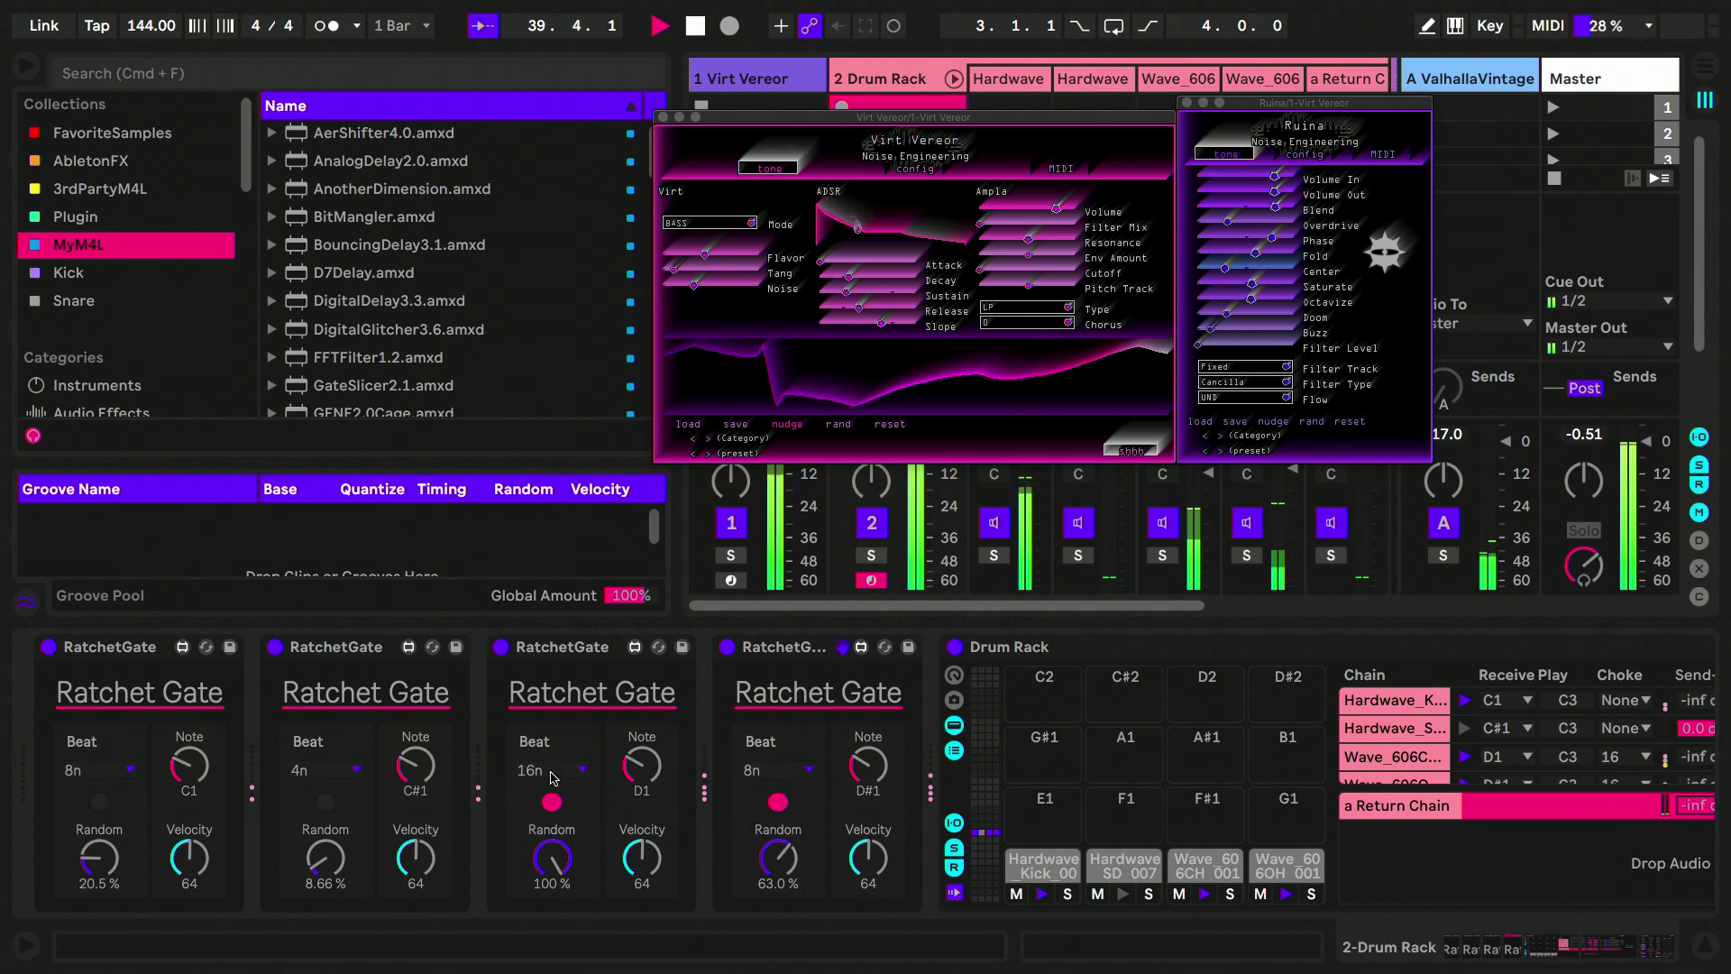
Step: Set the D#1 Ratchet Gate's Beat to 16n and the D1 gate's Random to 44.9 %
left_click(750, 773)
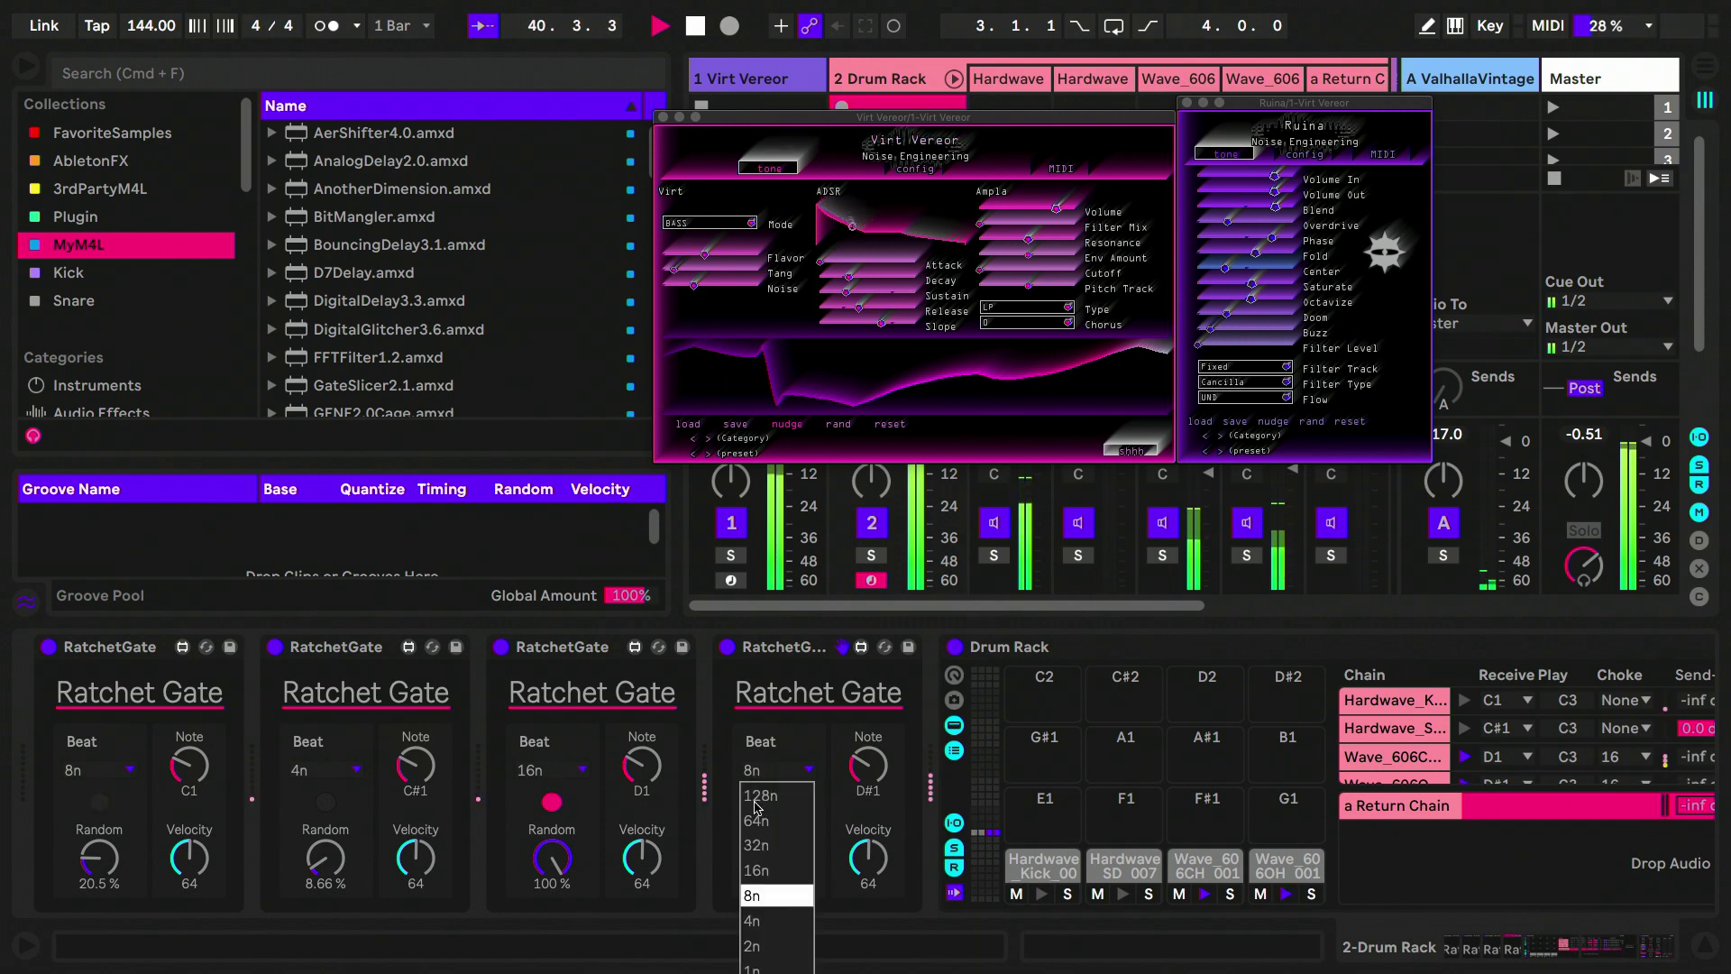
left_click(758, 870)
left_click_drag(552, 861, 552, 902)
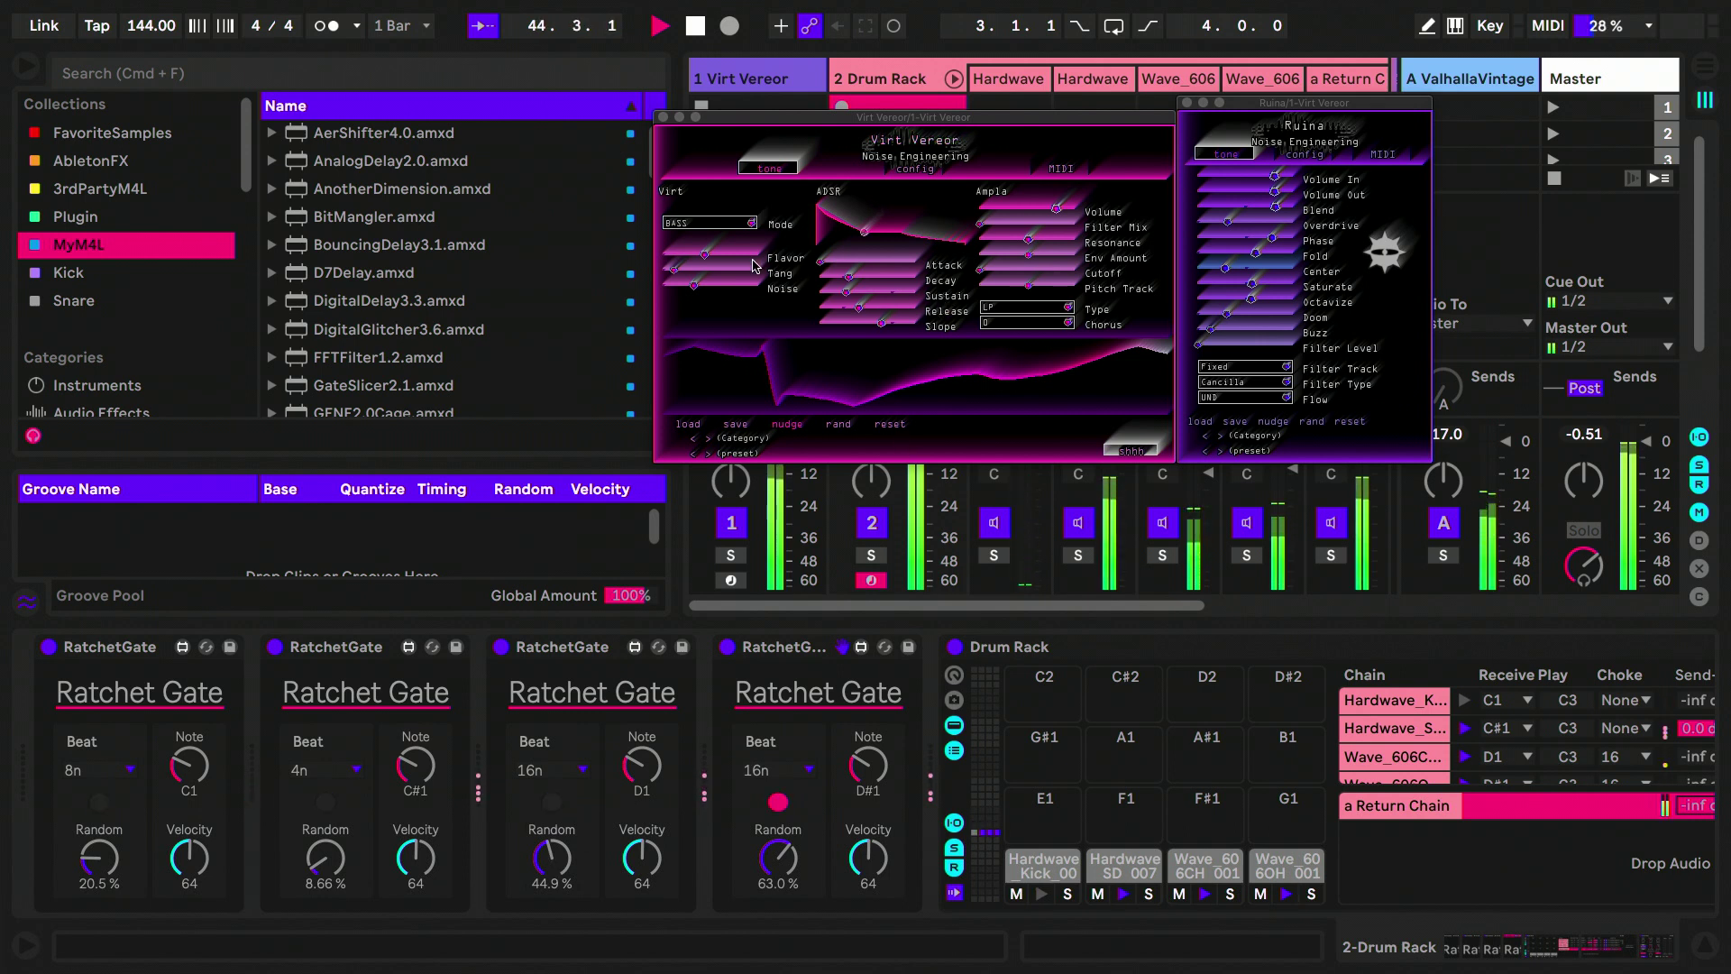
Step: Raise the Flavor and Tang of the Virt Vereor oscillator
left_click_drag(707, 253, 904, 225)
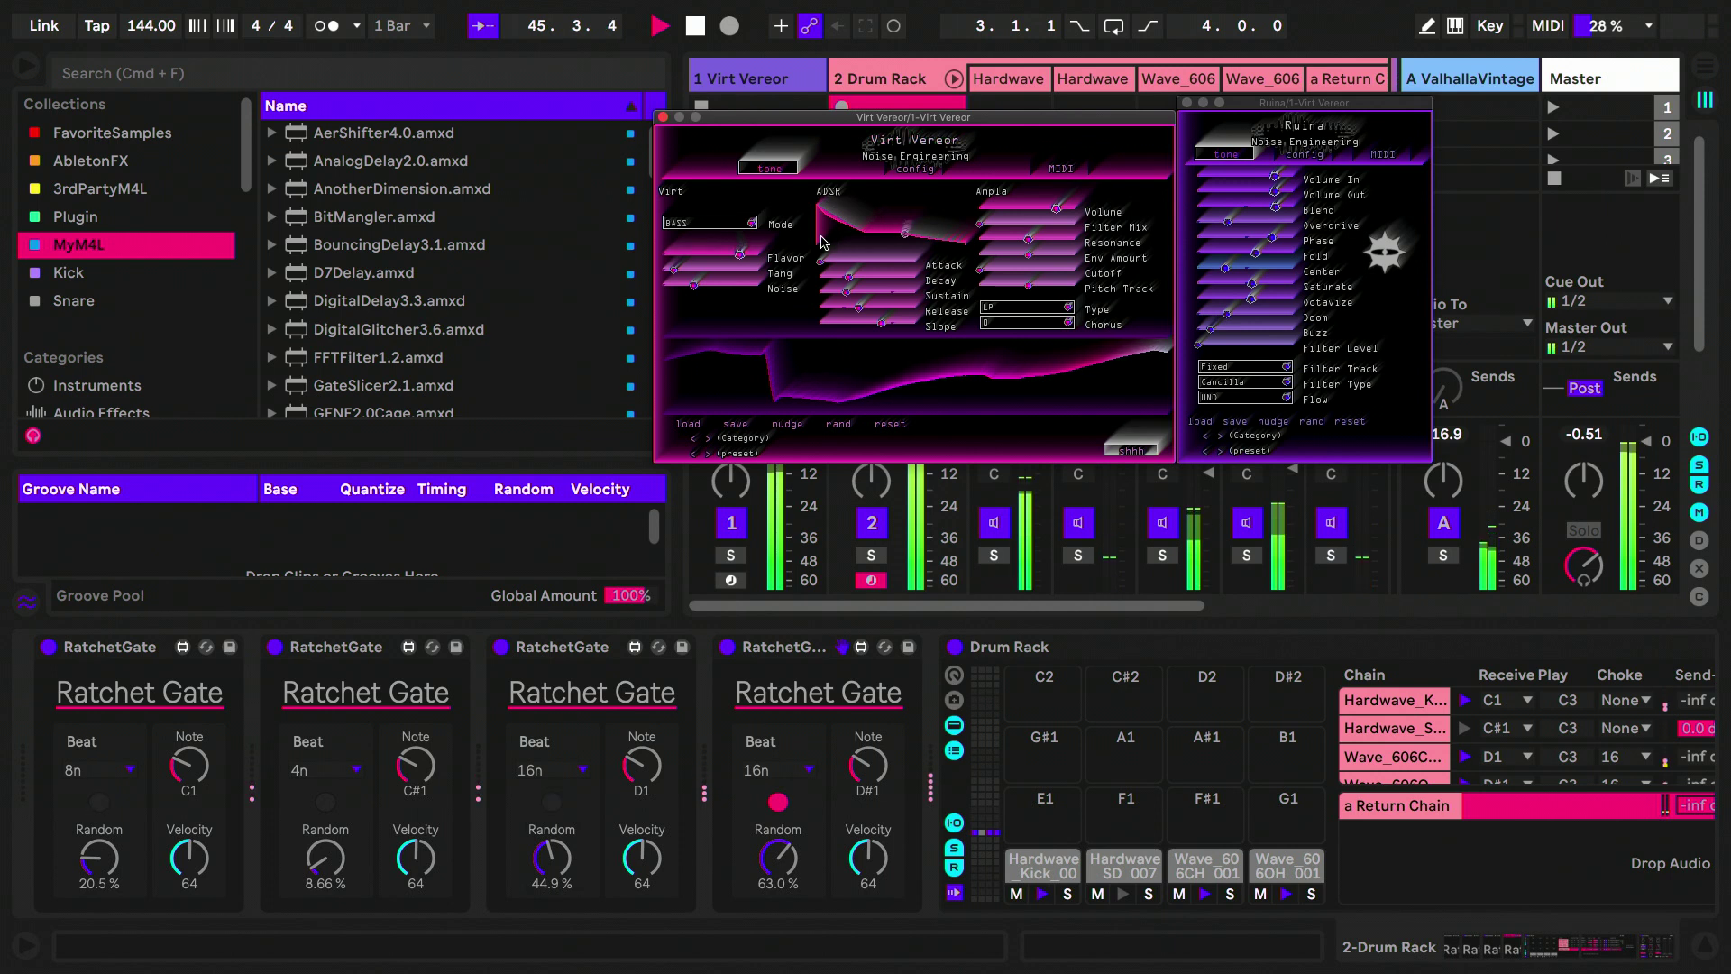
left_click_drag(677, 270, 842, 241)
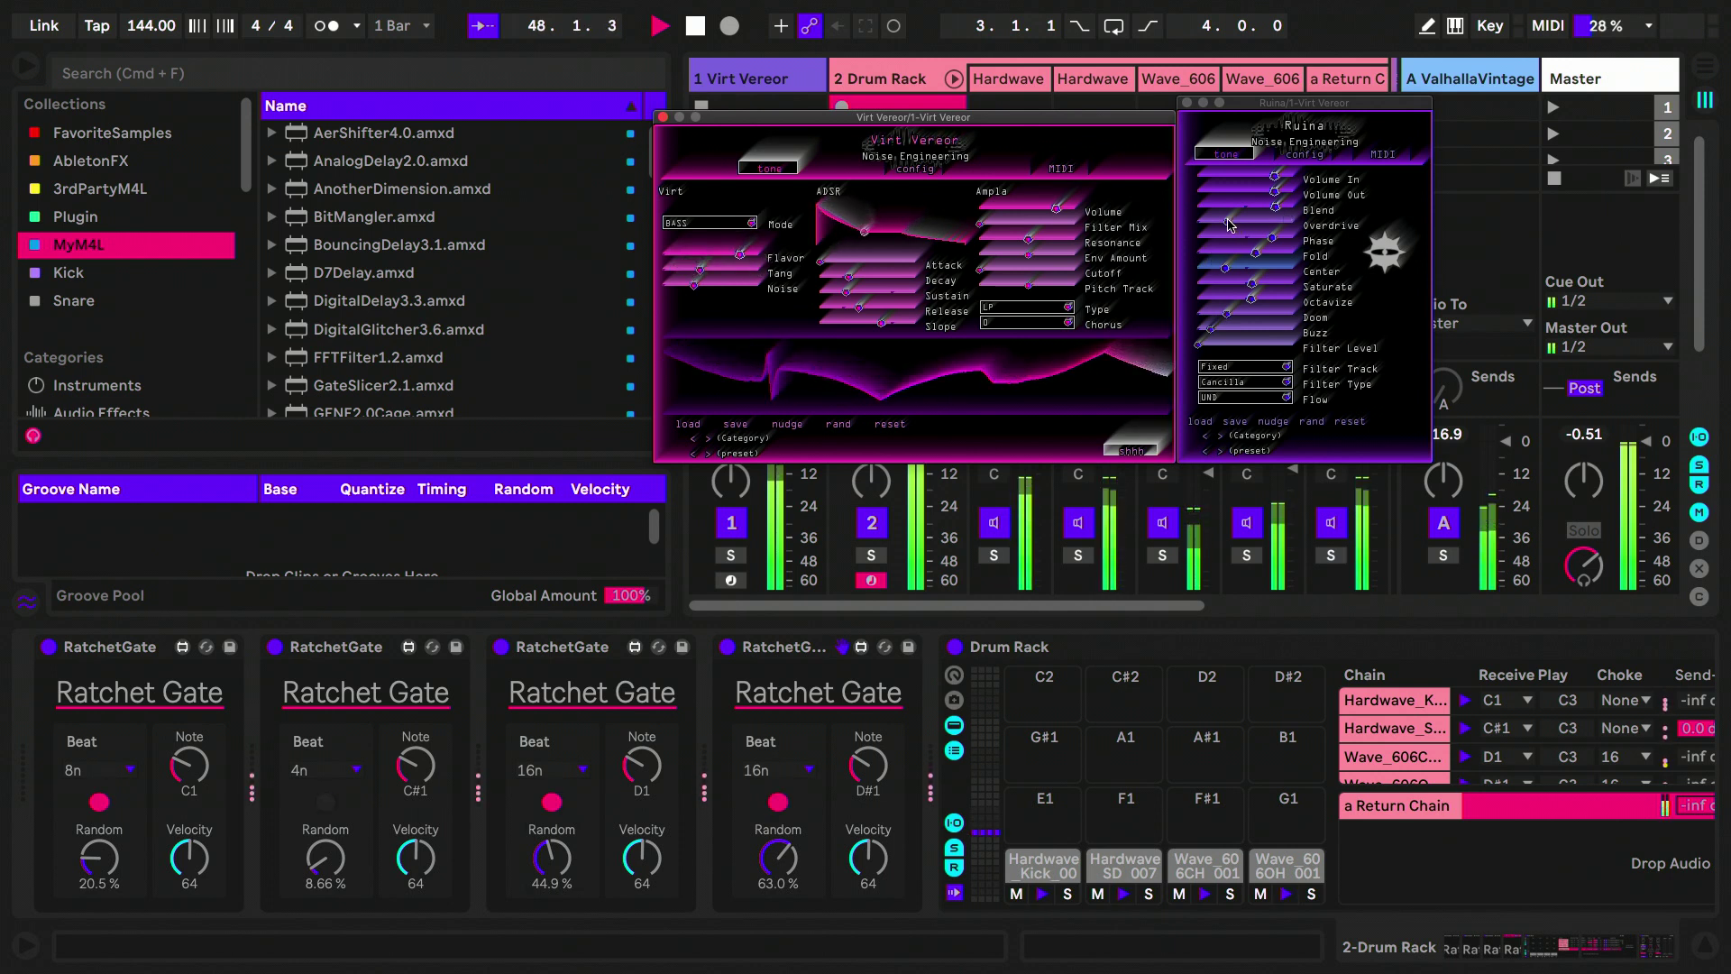
Step: Reshape the Ruina distortion by cutting Overdrive to minimum, lowering Phase, and raising Octavize and Doom
left_click_drag(1228, 222, 1075, 243)
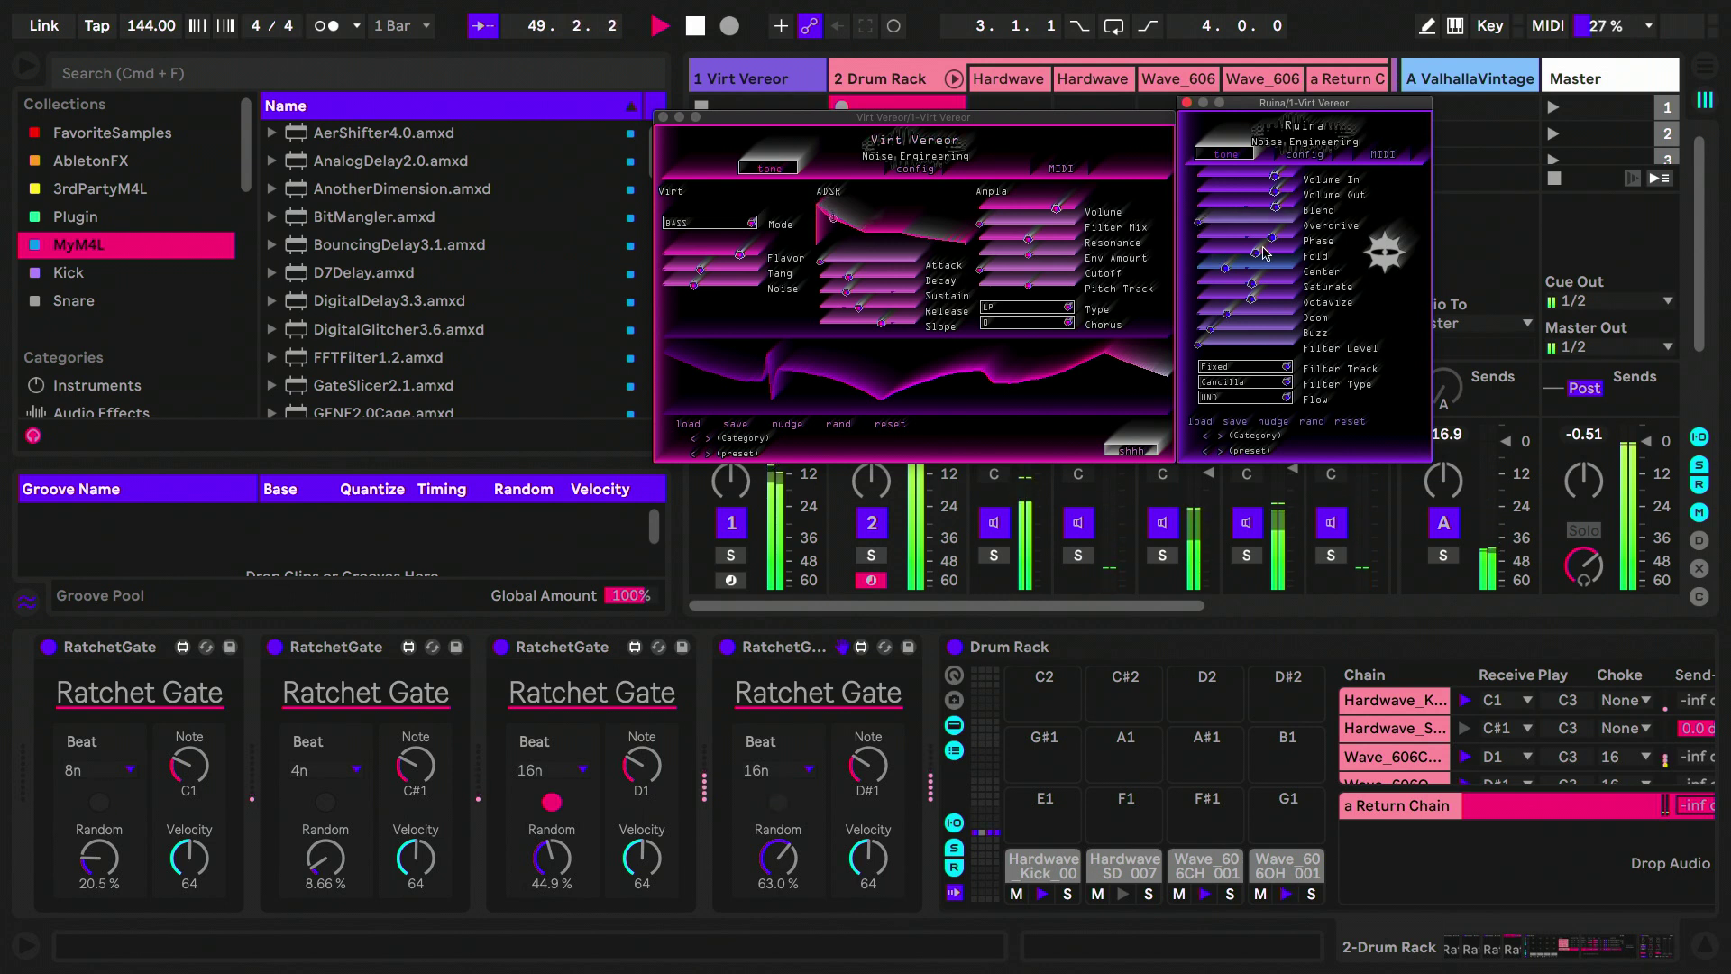
left_click_drag(1272, 239, 1260, 272)
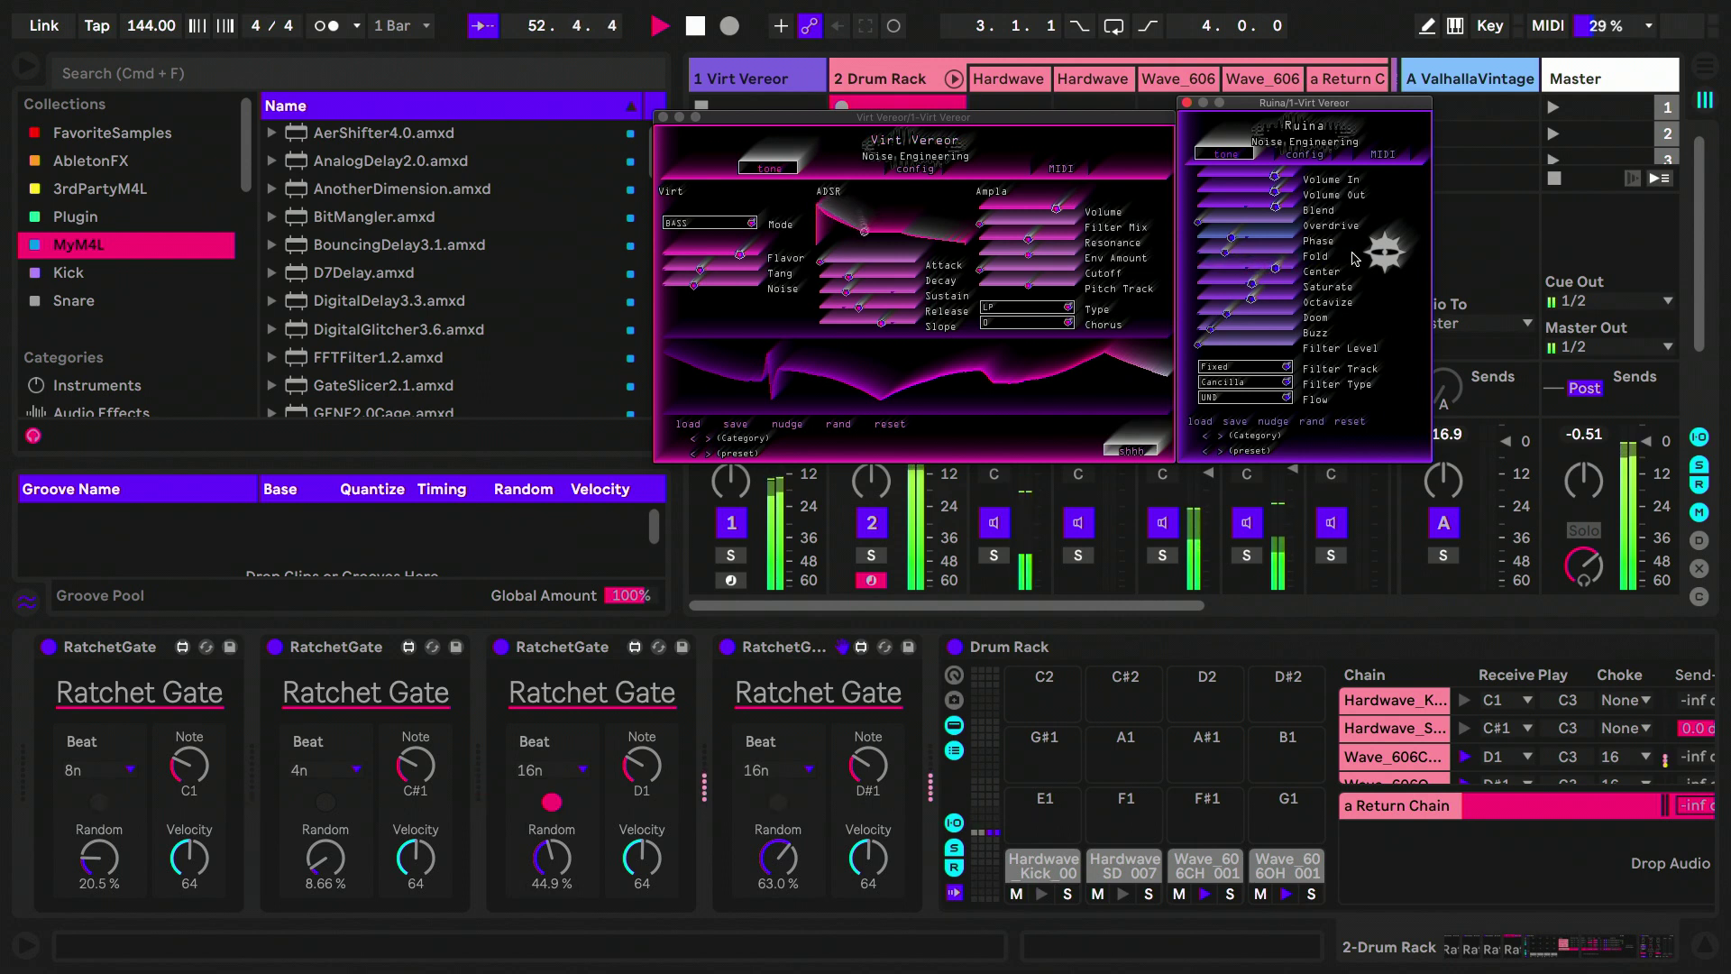
left_click_drag(1319, 291, 1359, 286)
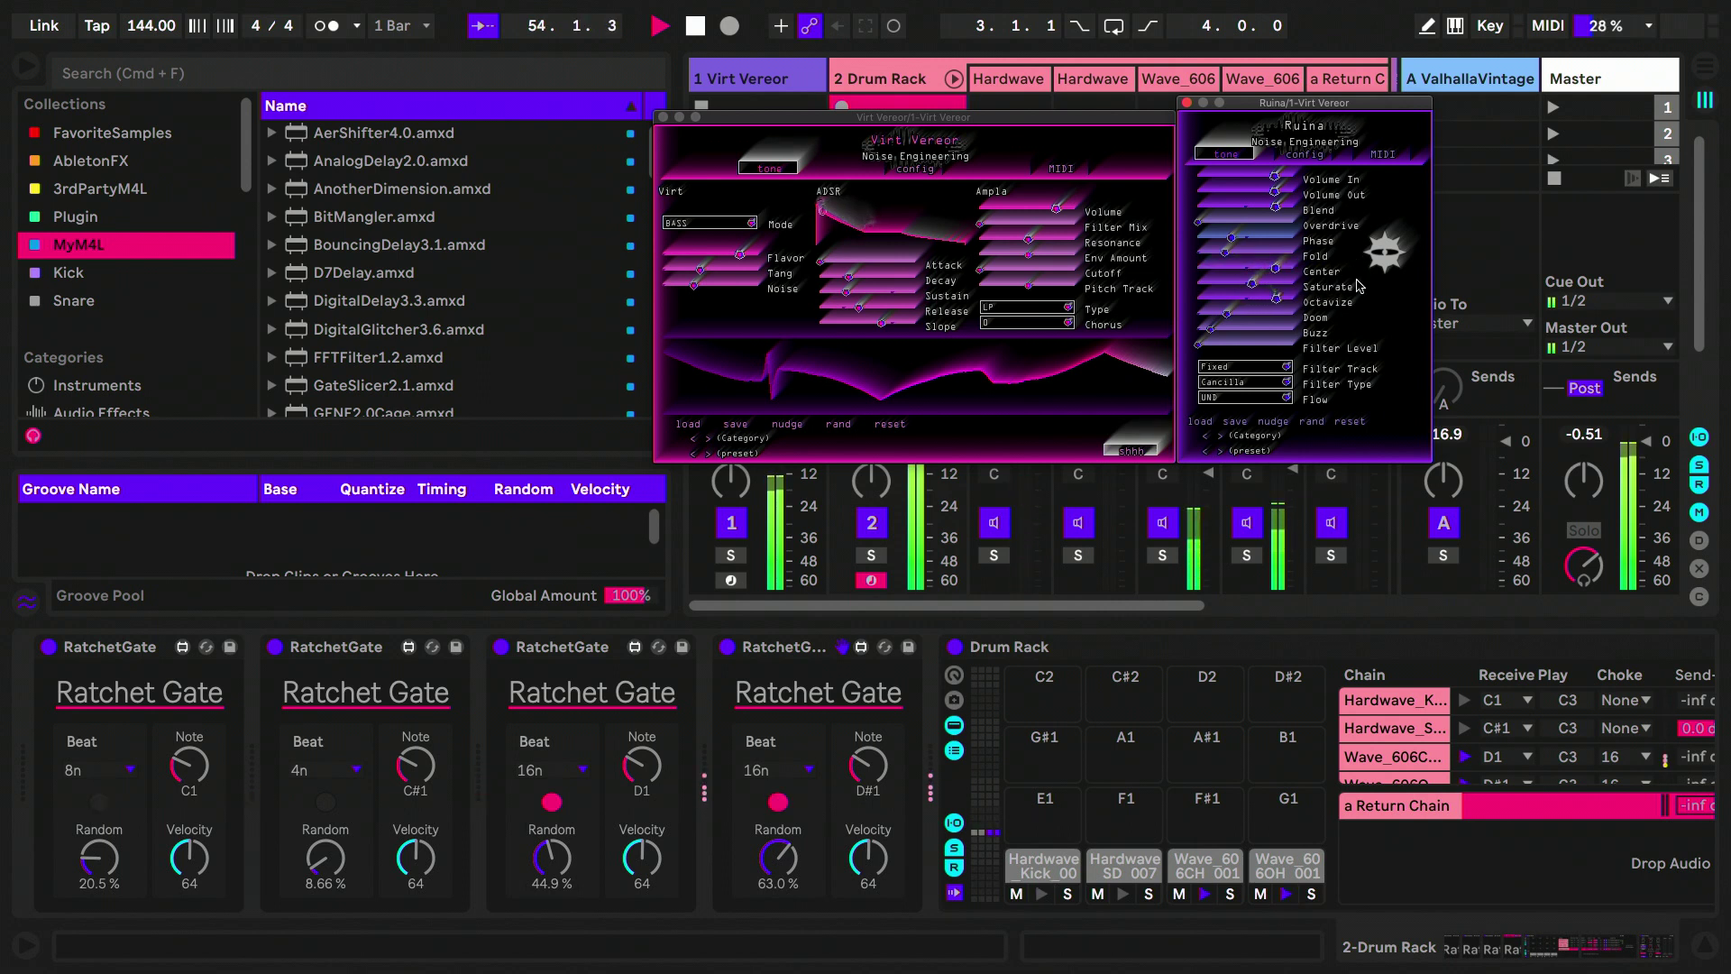
left_click_drag(1227, 315, 1397, 304)
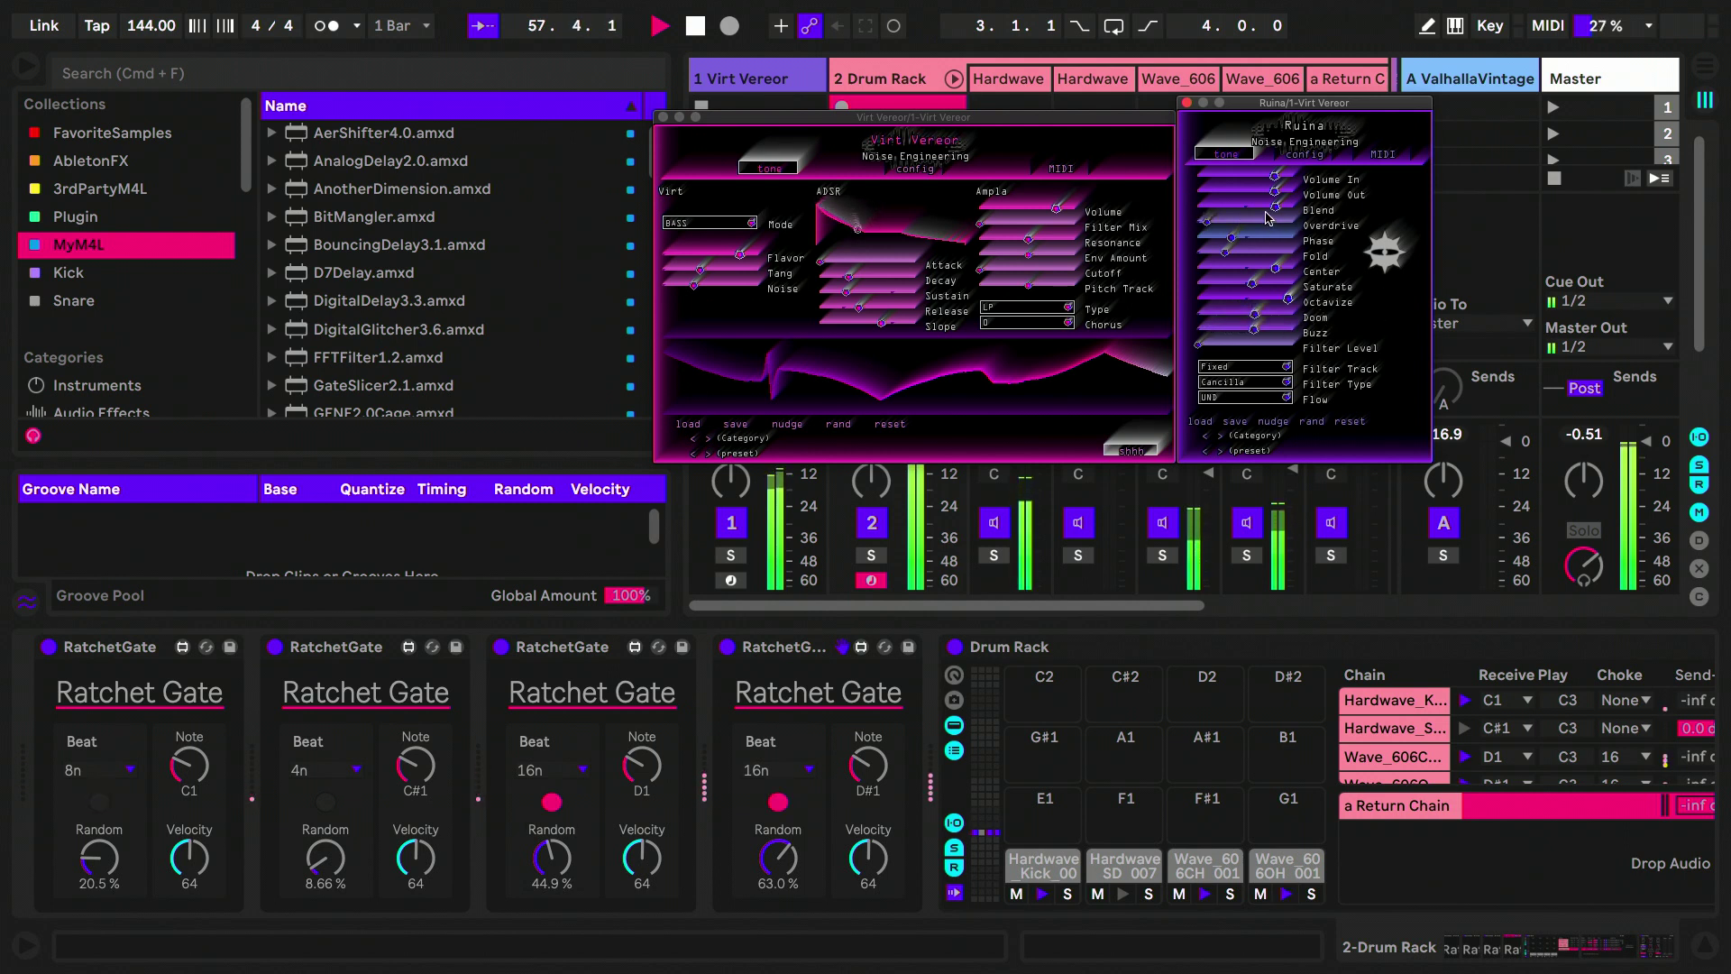
Step: Lower Ruina's Blend slightly and raise the Tang of the Virt Vereor oscillator
left_click_drag(1277, 212, 1226, 210)
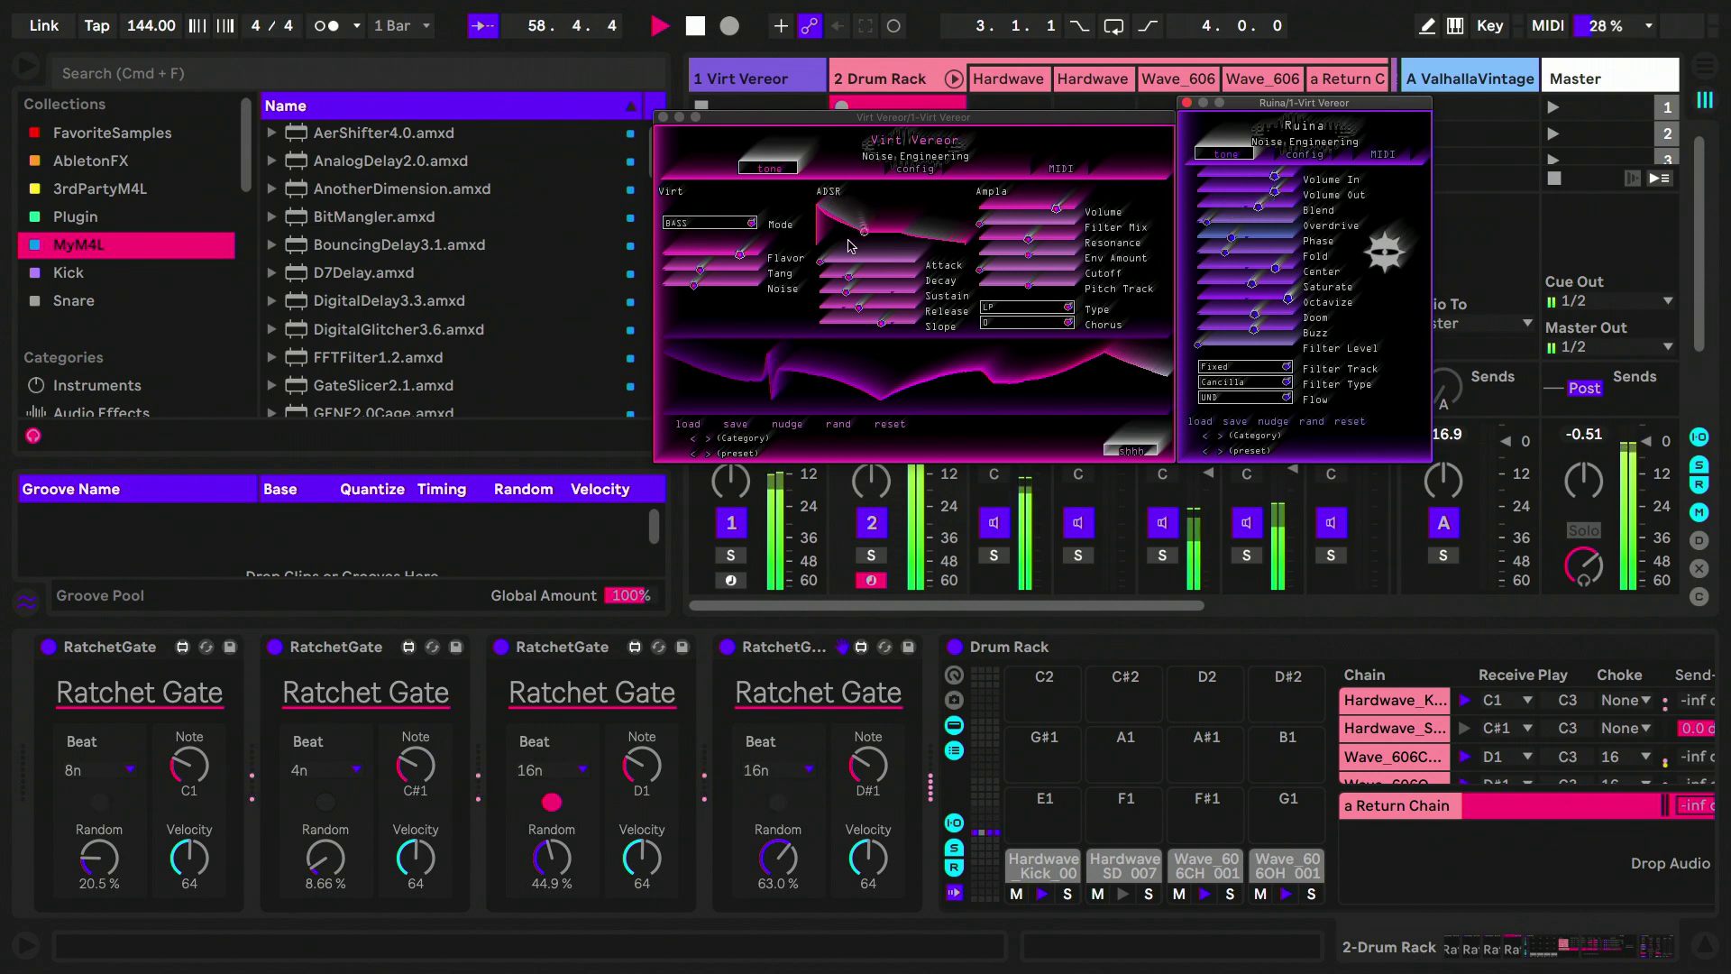
left_click_drag(691, 269, 724, 269)
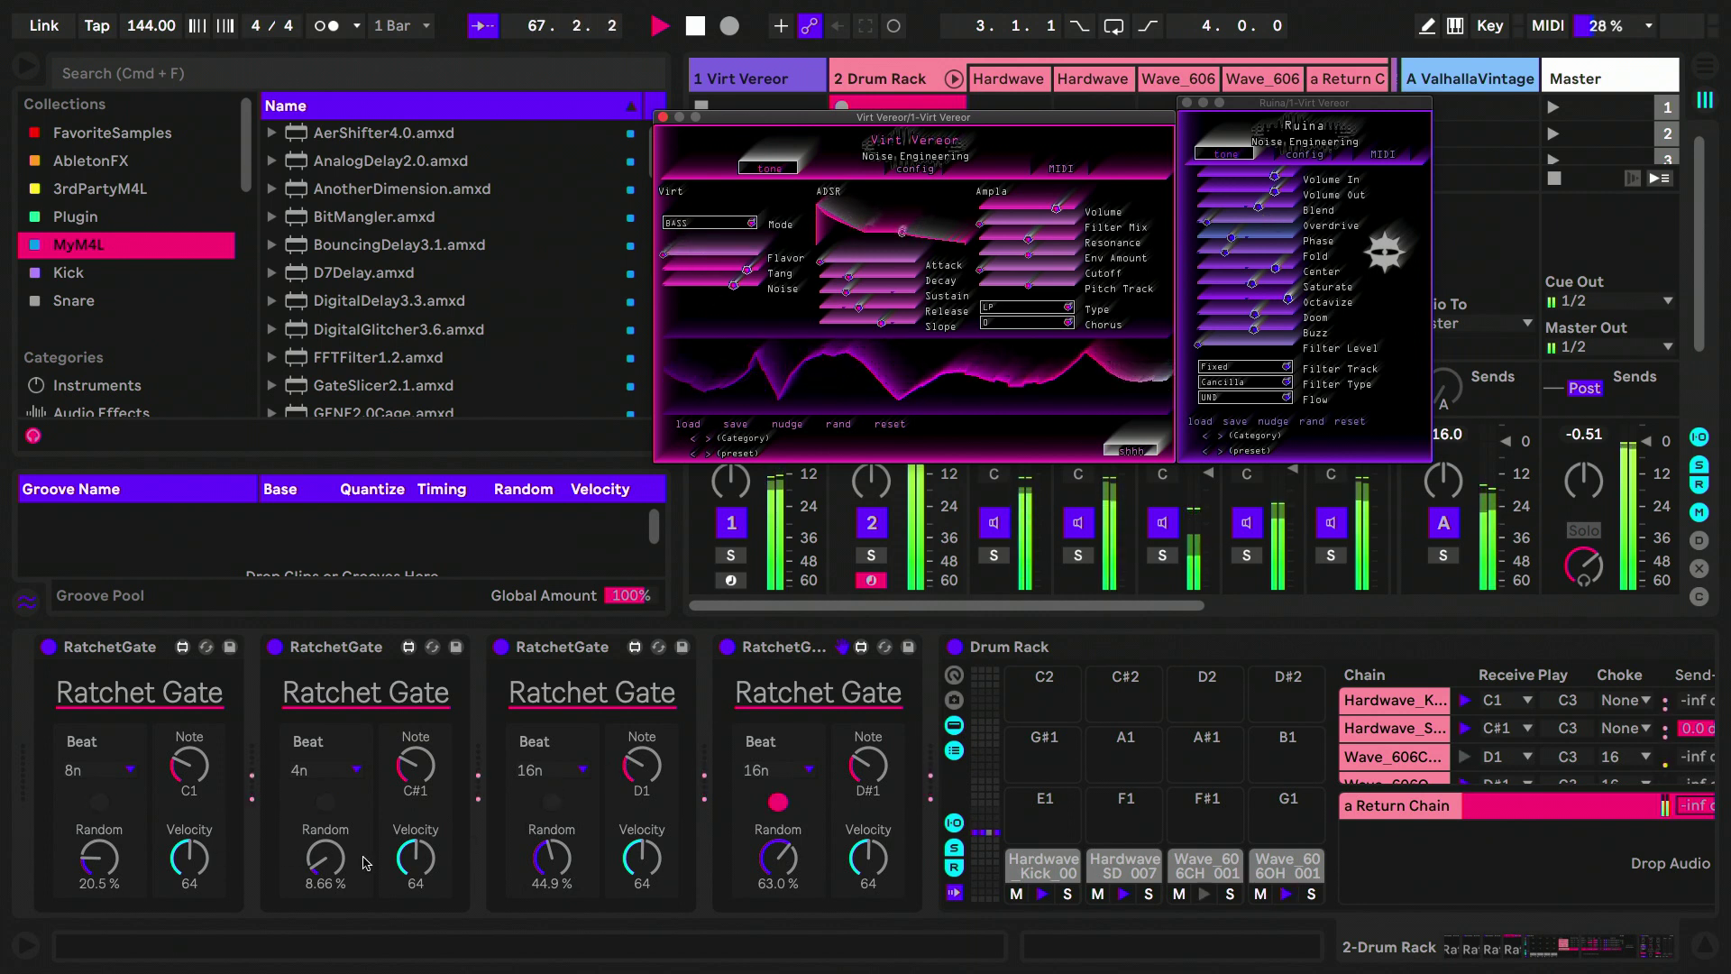
Step: Set the Ratchet Gates' Random amounts to 33.1 % for C#1, 15.7 % for D1 and 18.1 % for D#1
left_click(329, 865)
left_click_drag(329, 865, 329, 821)
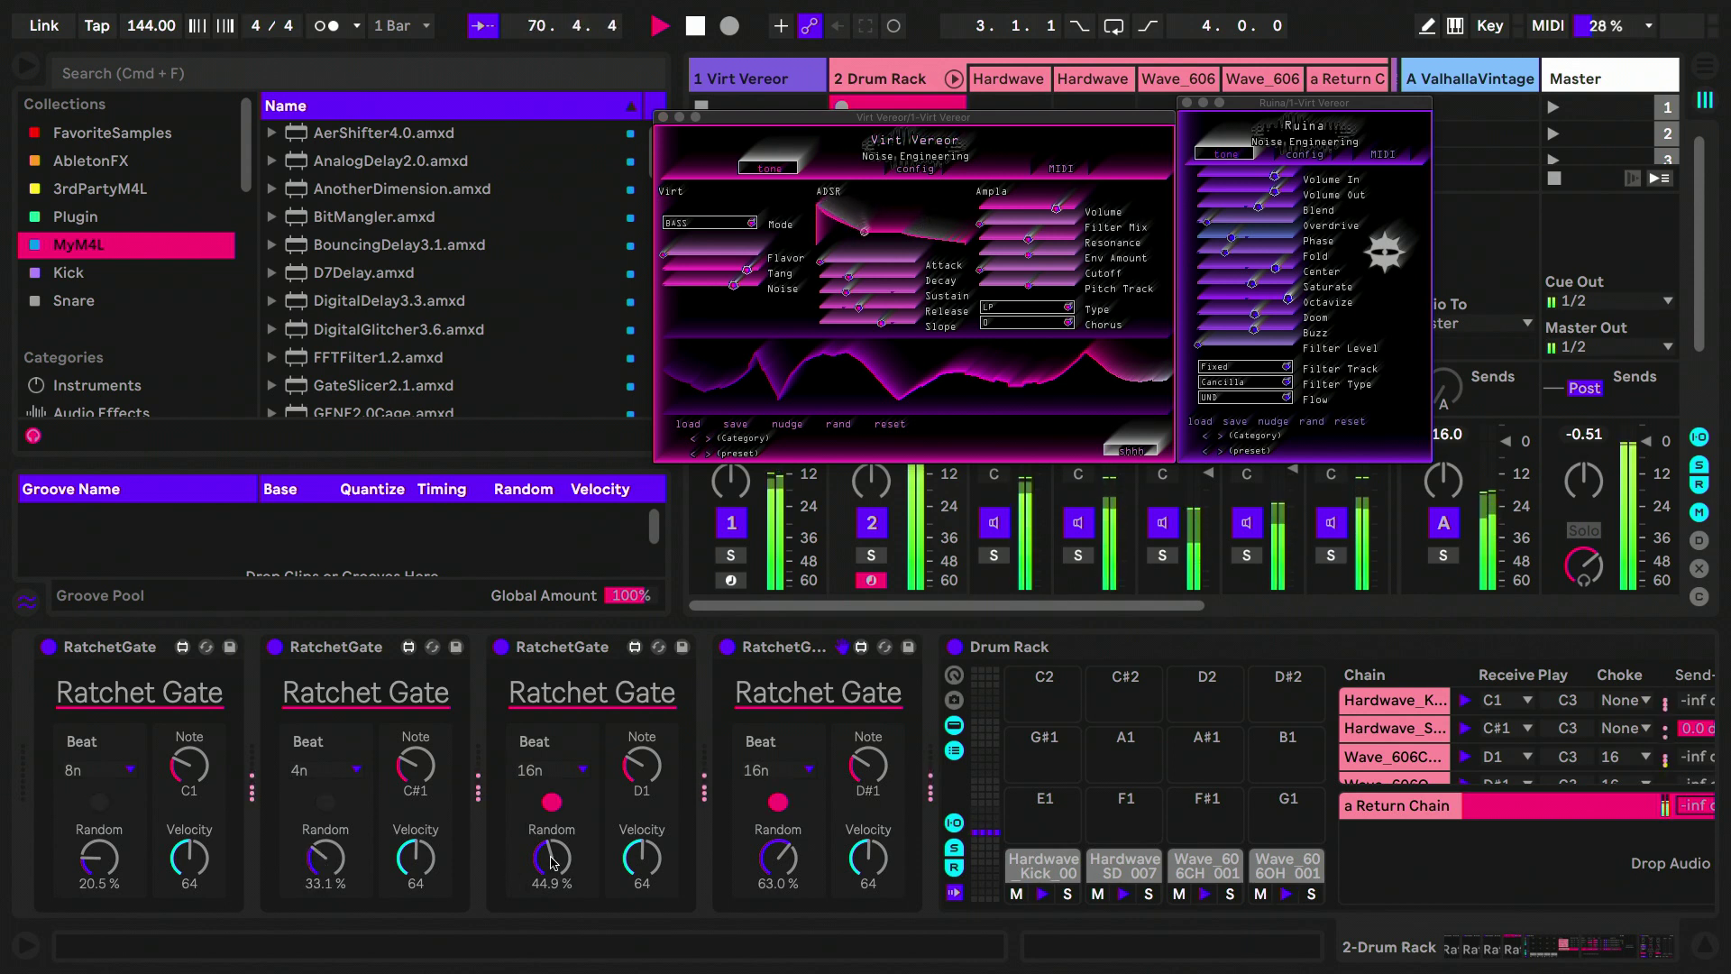
left_click_drag(552, 856, 552, 867)
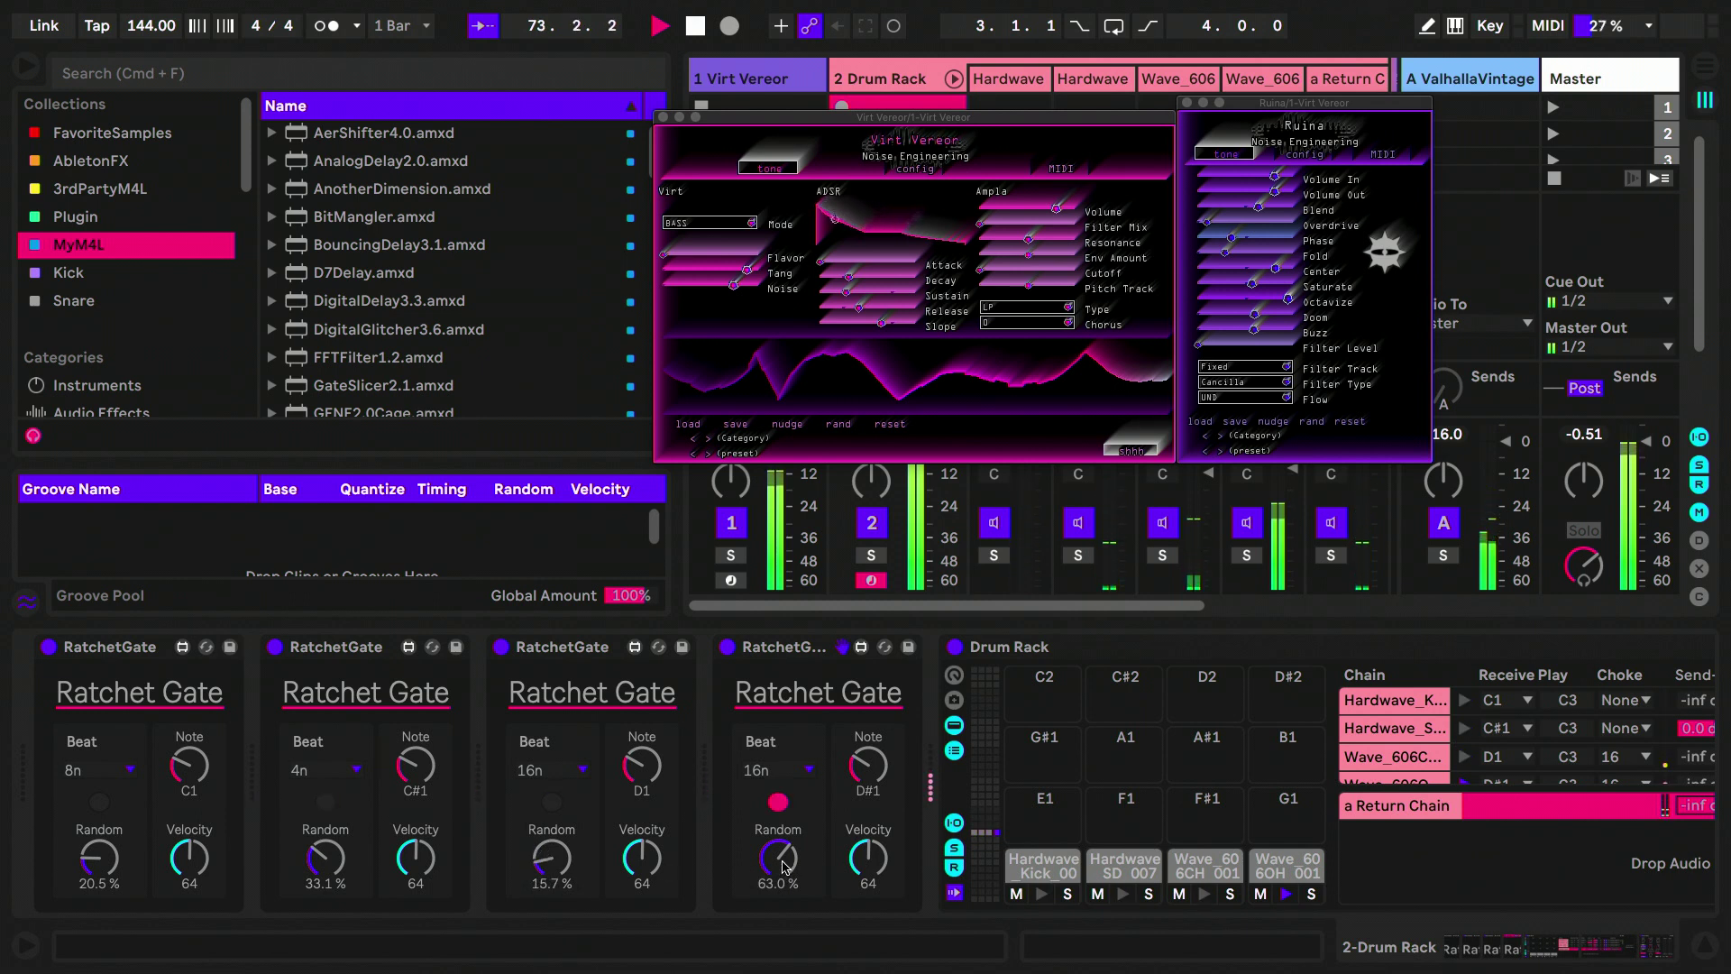
mouse_move(783, 868)
left_mouse_down()
mouse_move(782, 911)
mouse_move(783, 871)
left_mouse_up()
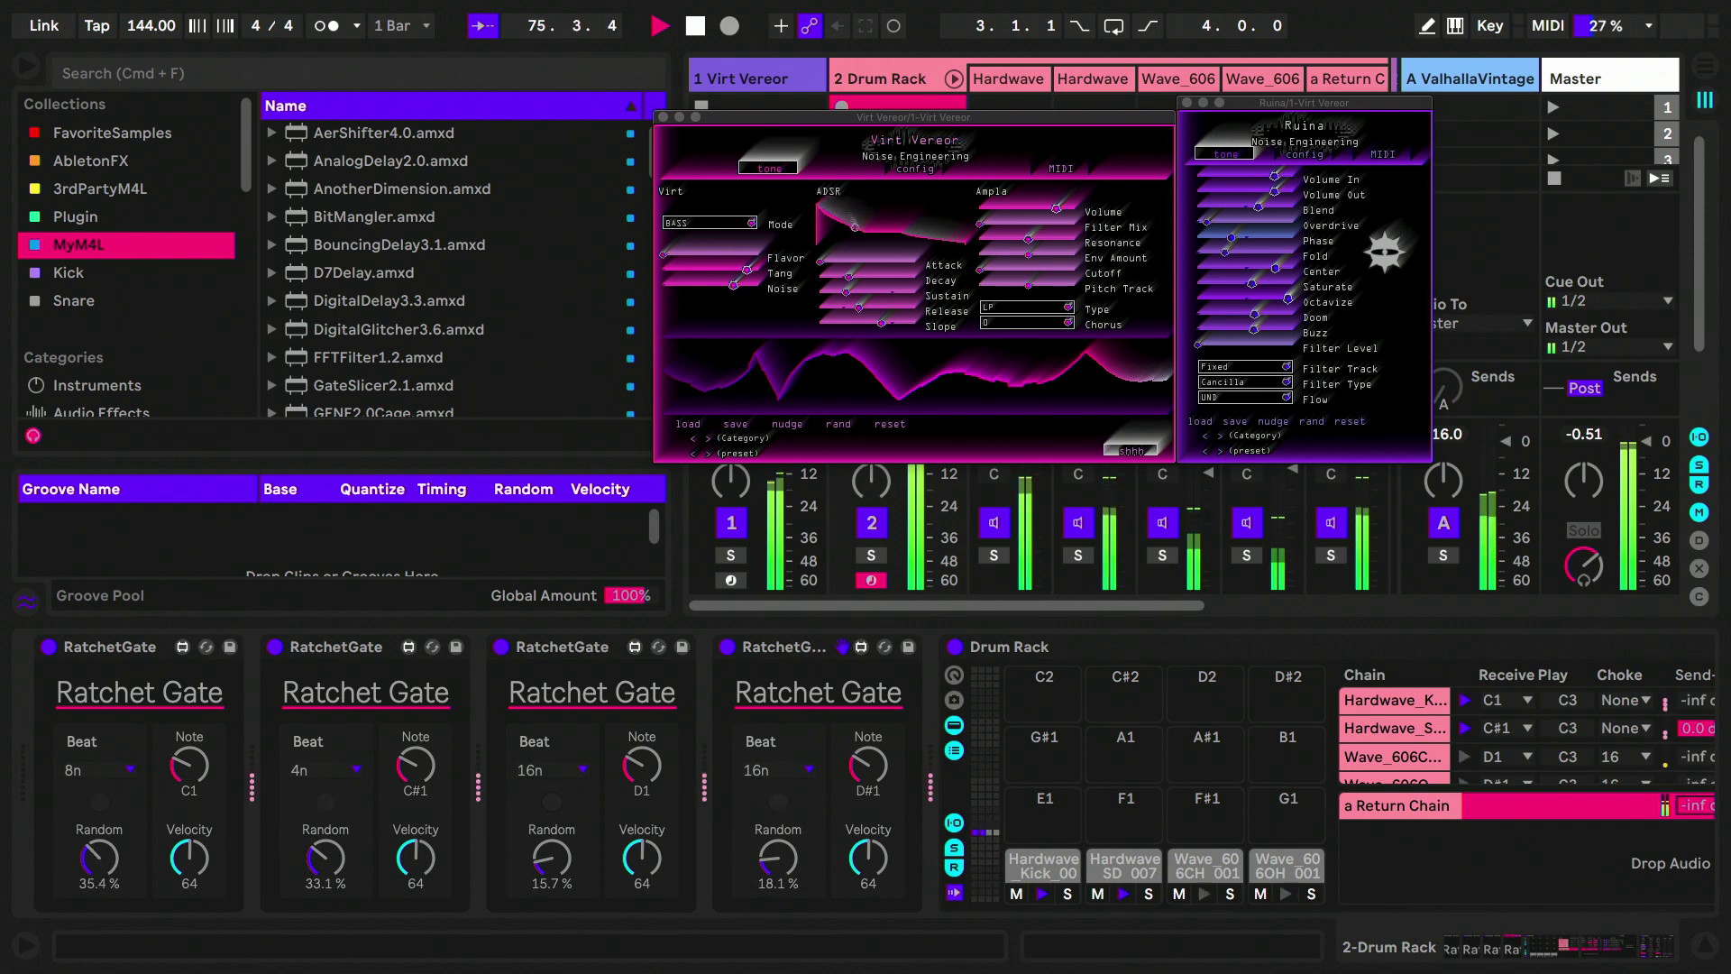
Step: Set the C1 Ratchet Gate's Beat to 16n and its Random to 21.3 %
left_click_drag(99, 859, 101, 794)
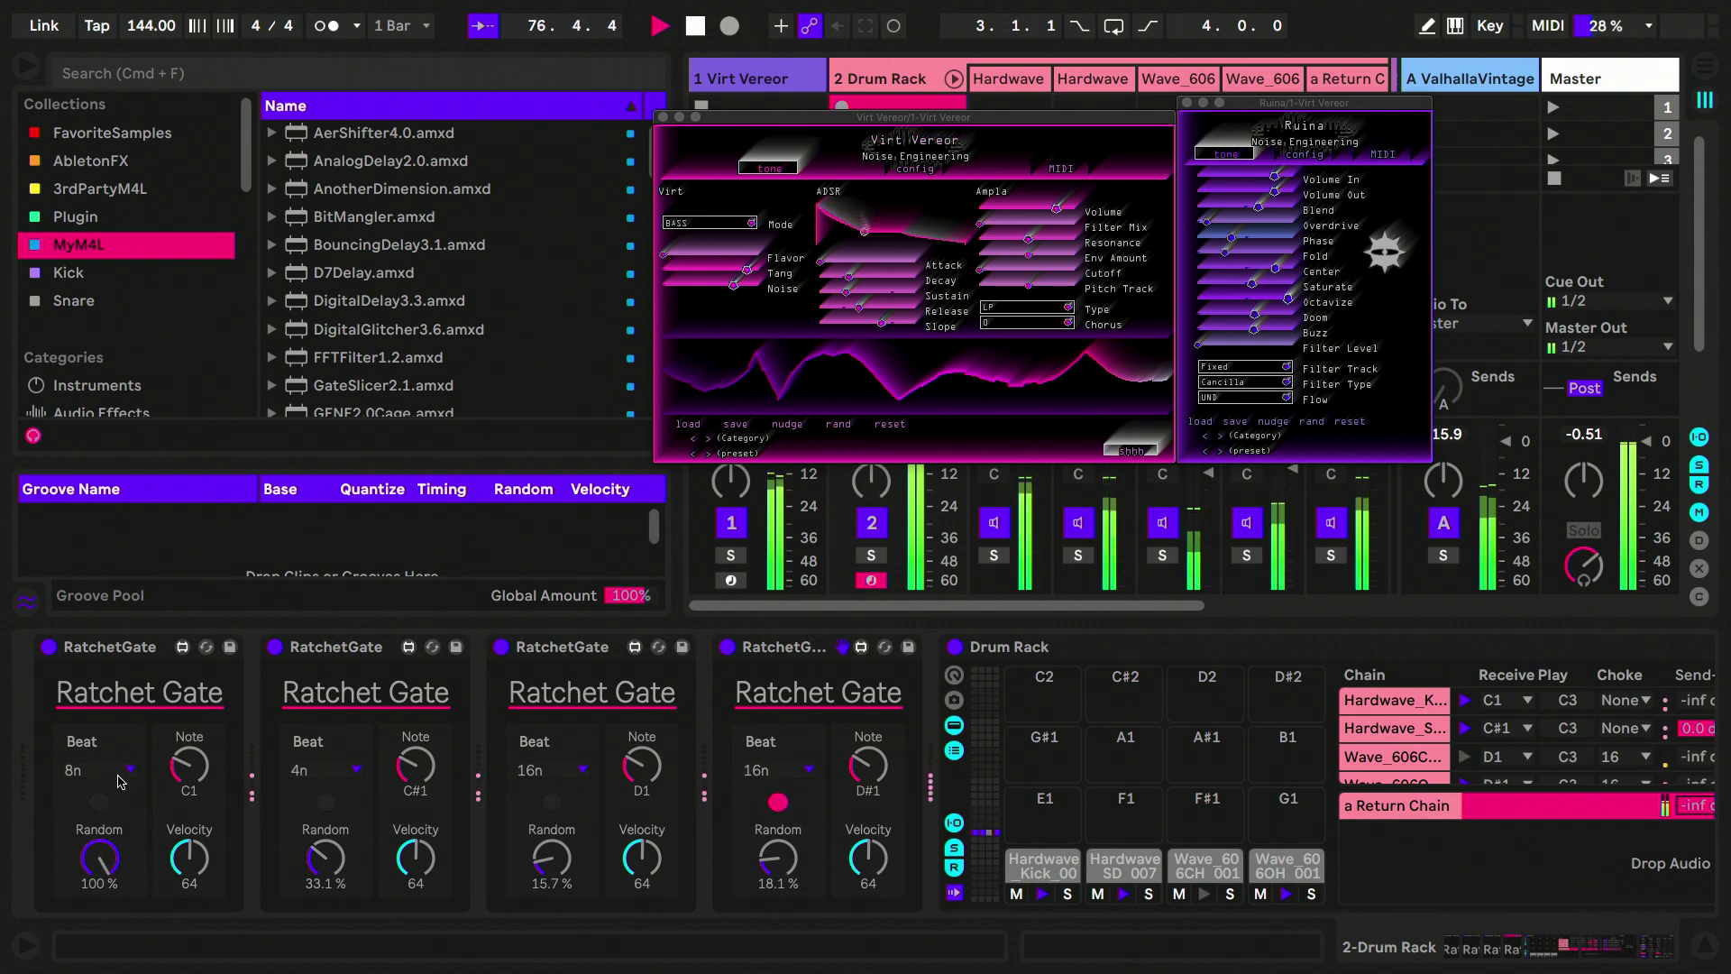
left_click_drag(99, 858, 104, 857)
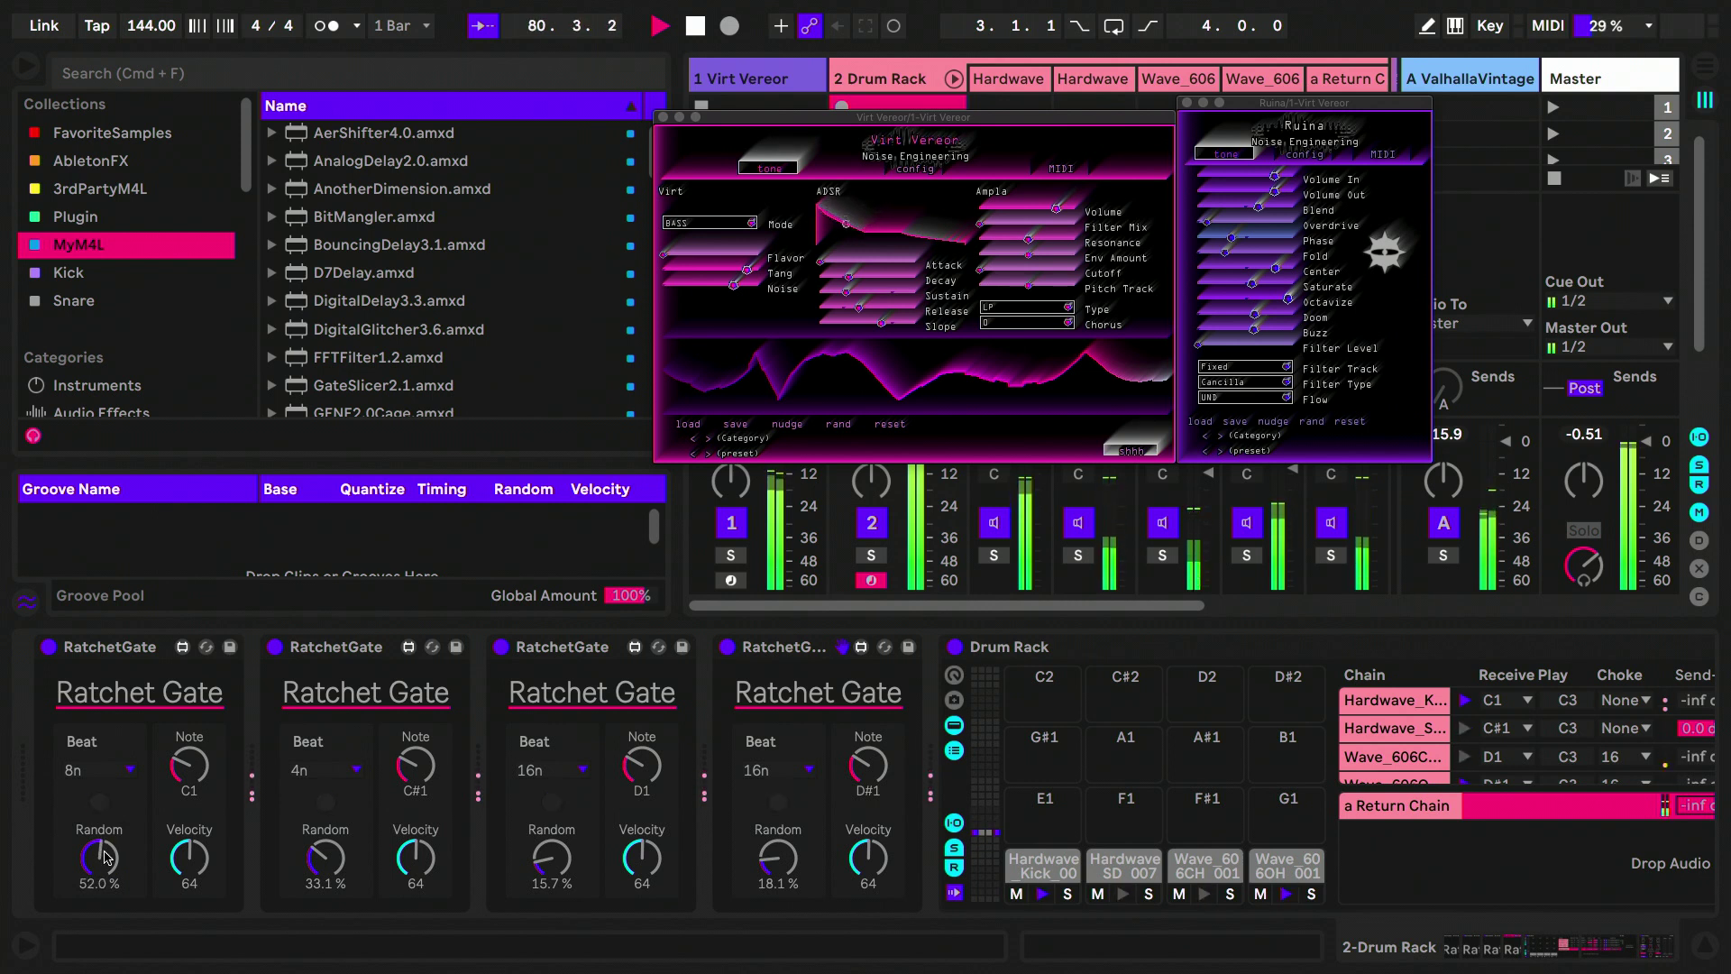
left_click(124, 778)
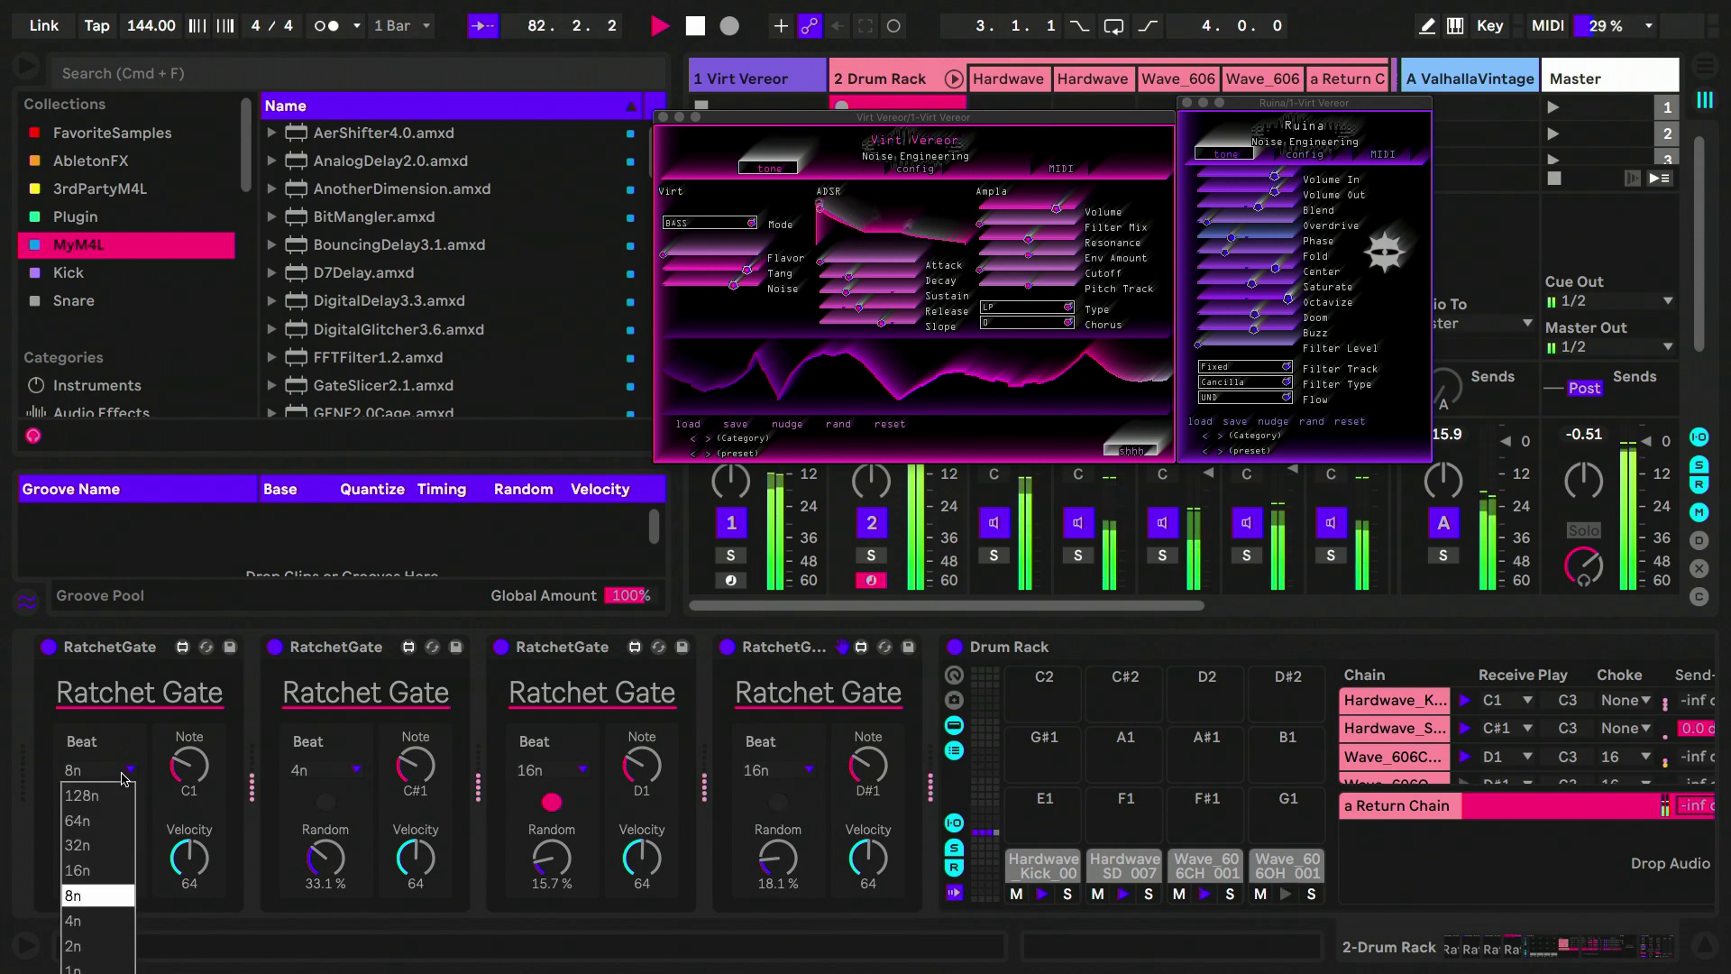
left_click(102, 857)
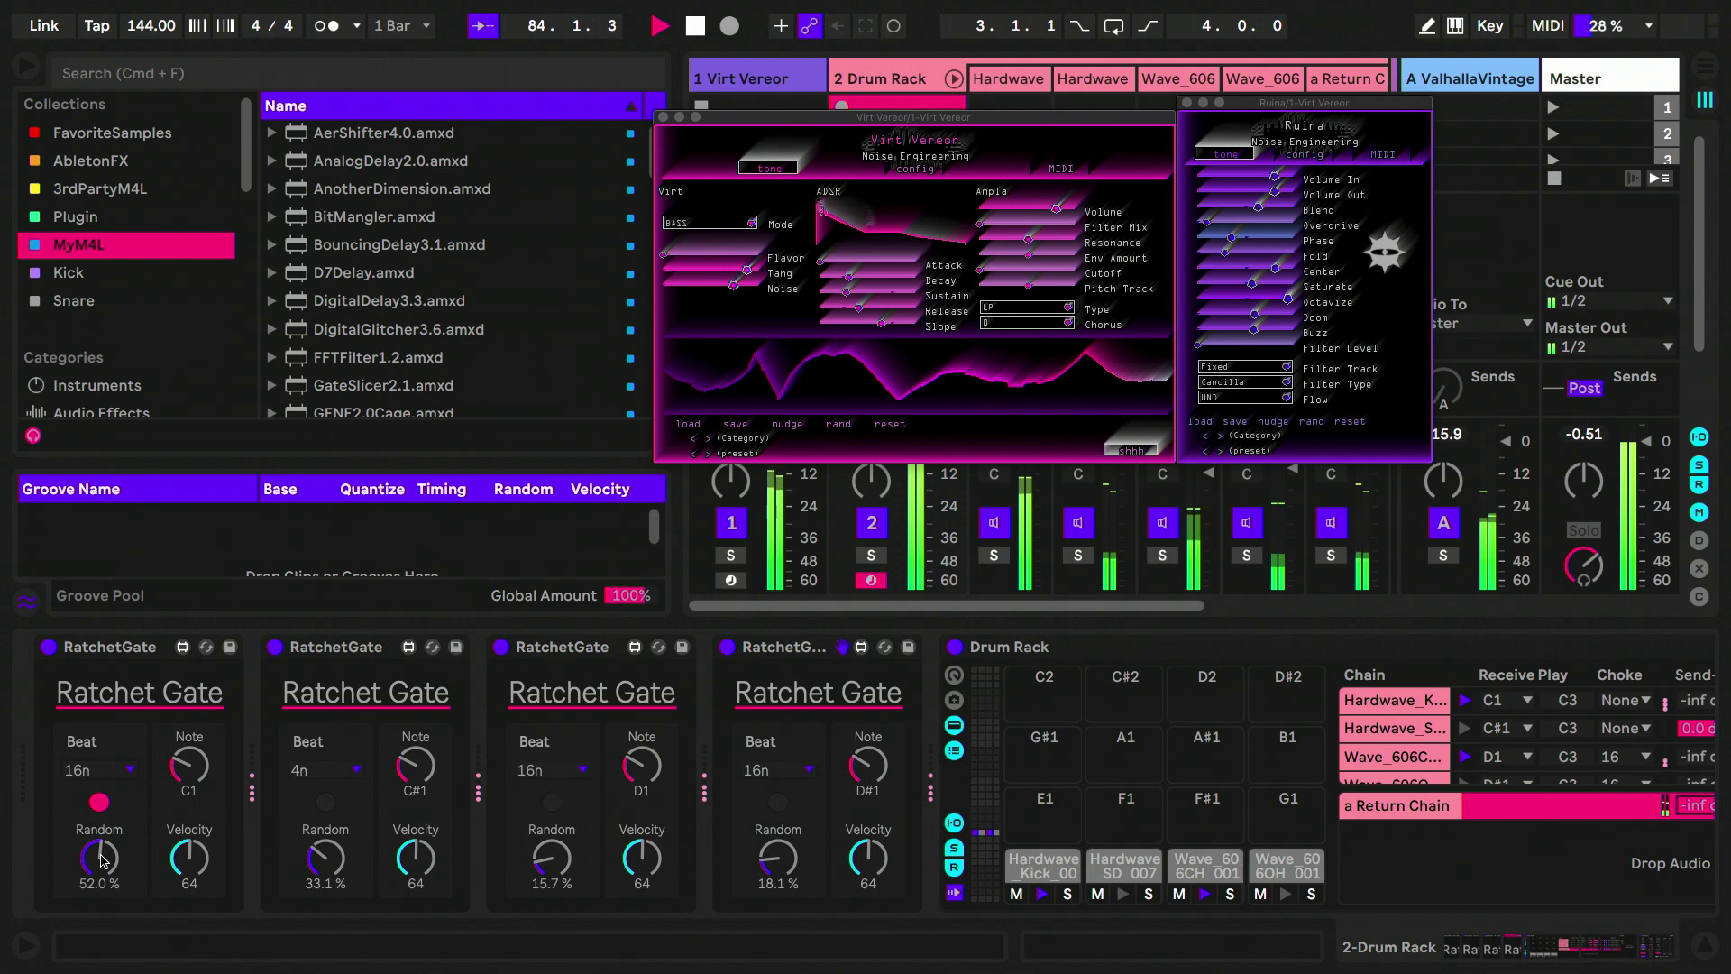
scroll(102, 859, "down", 5)
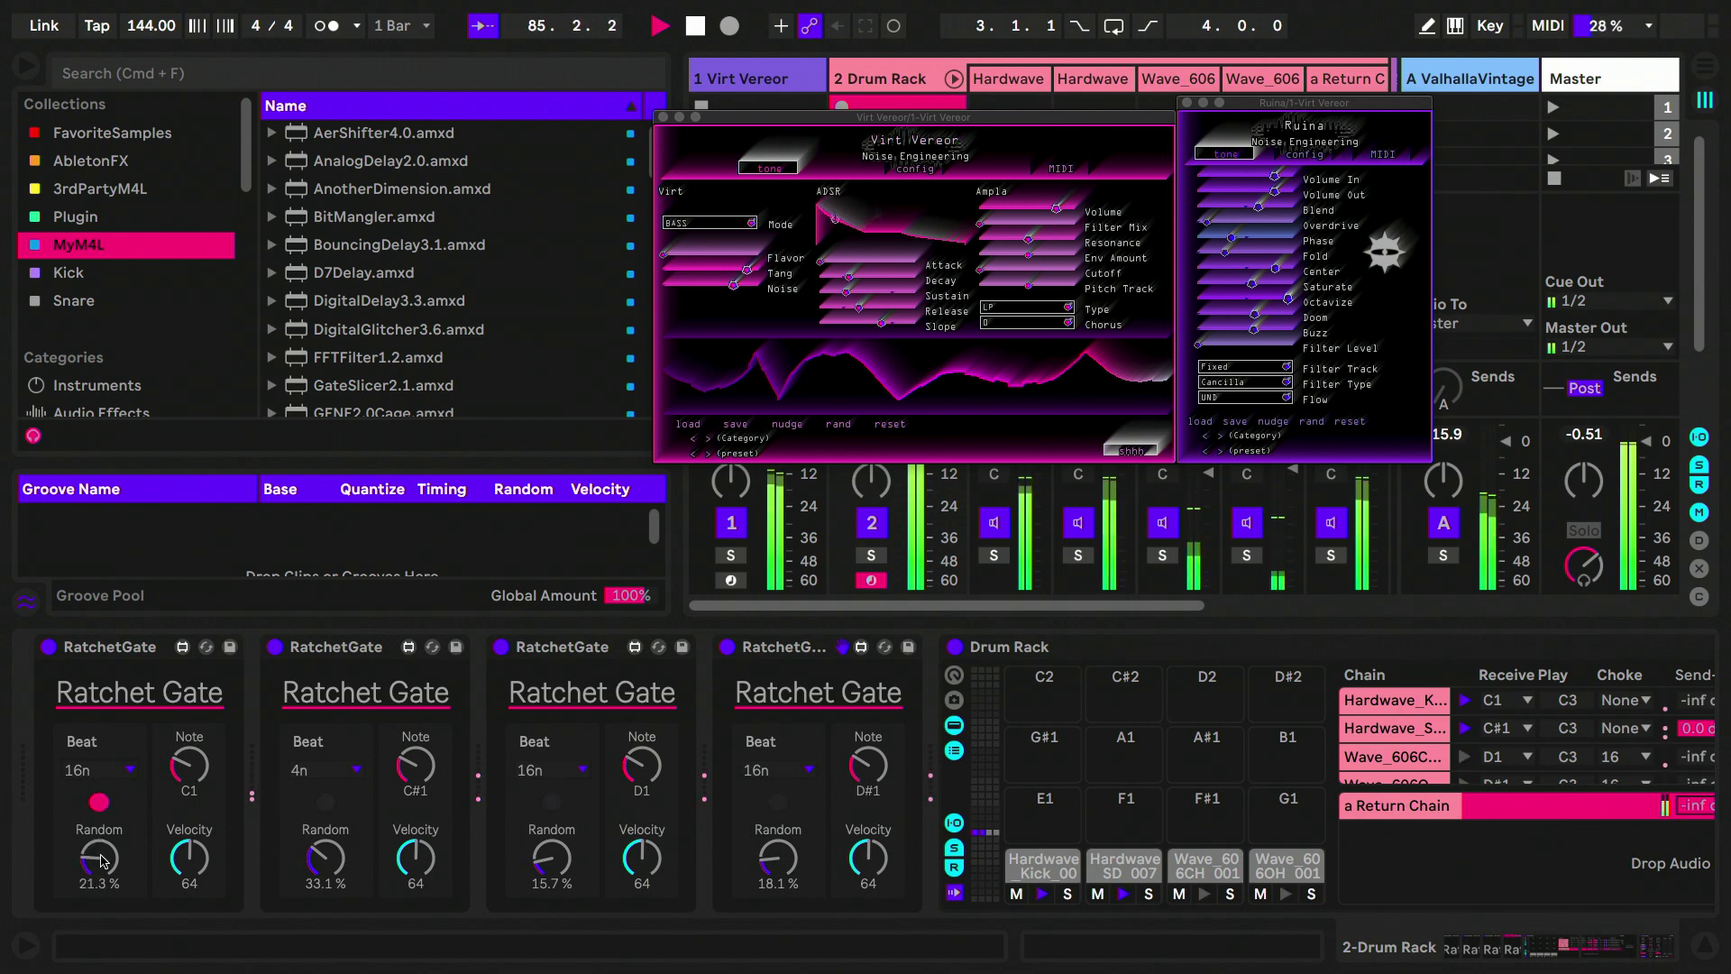
Step: Set the C#1 Ratchet Gate's Beat to 8n, and Random to 0.00 % on the D#1 gate and 29.9 % on the D1 gate
left_click(321, 774)
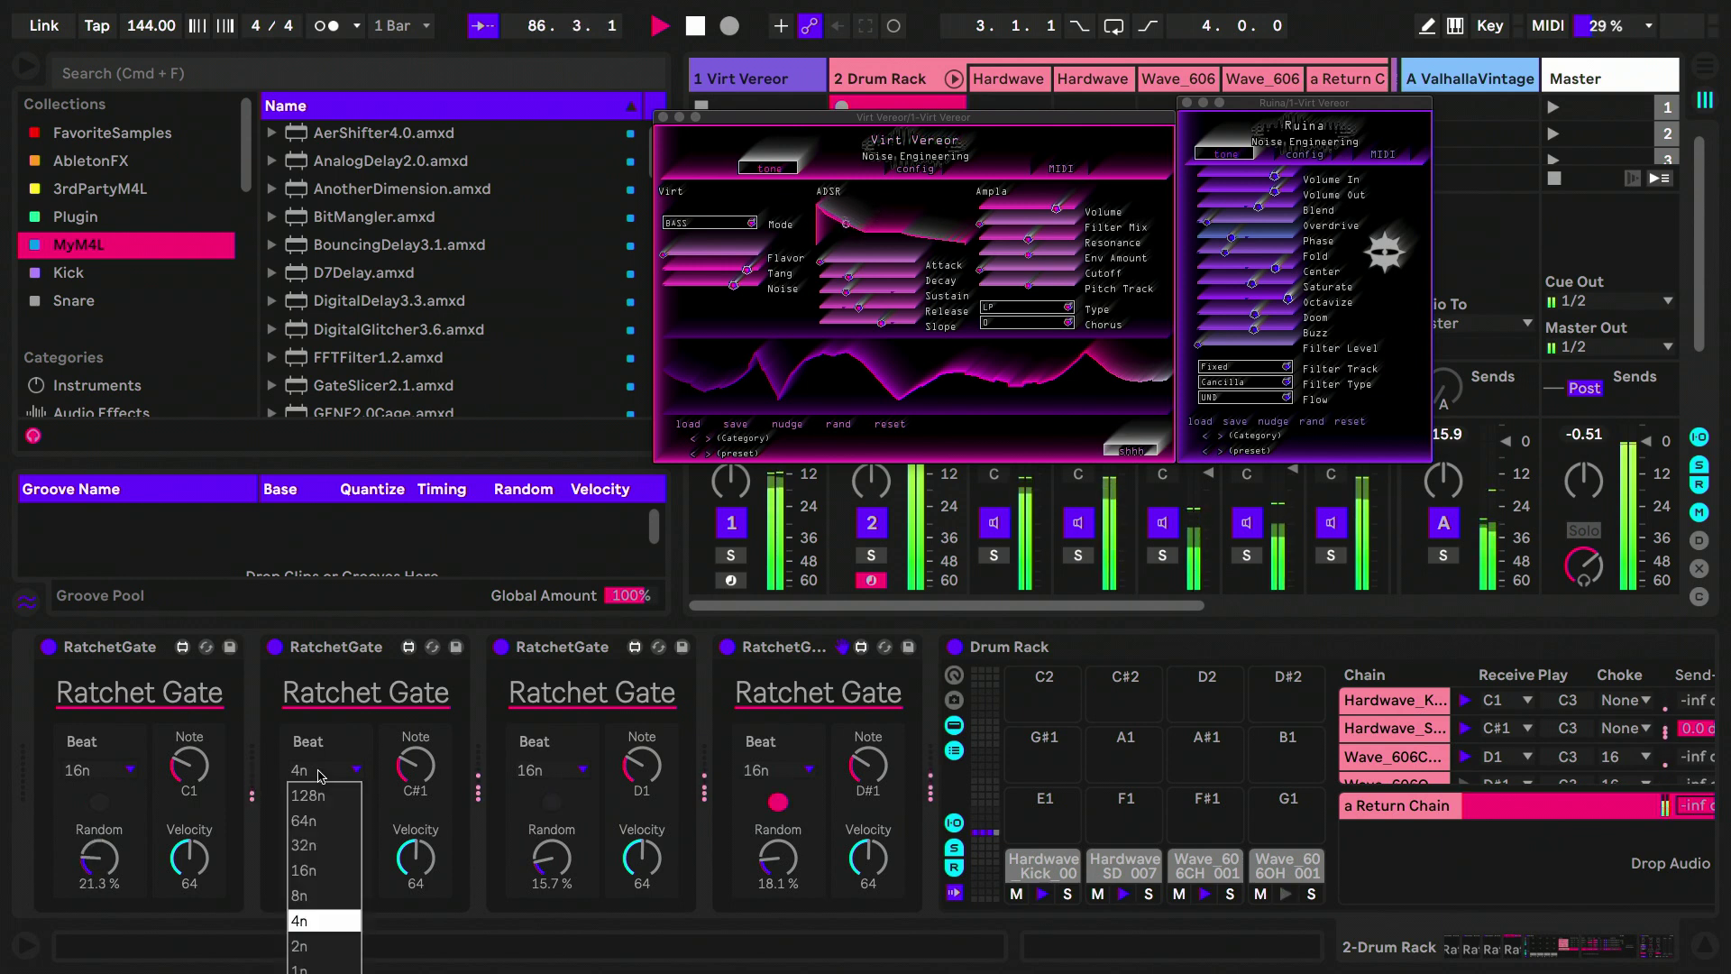
left_click(309, 895)
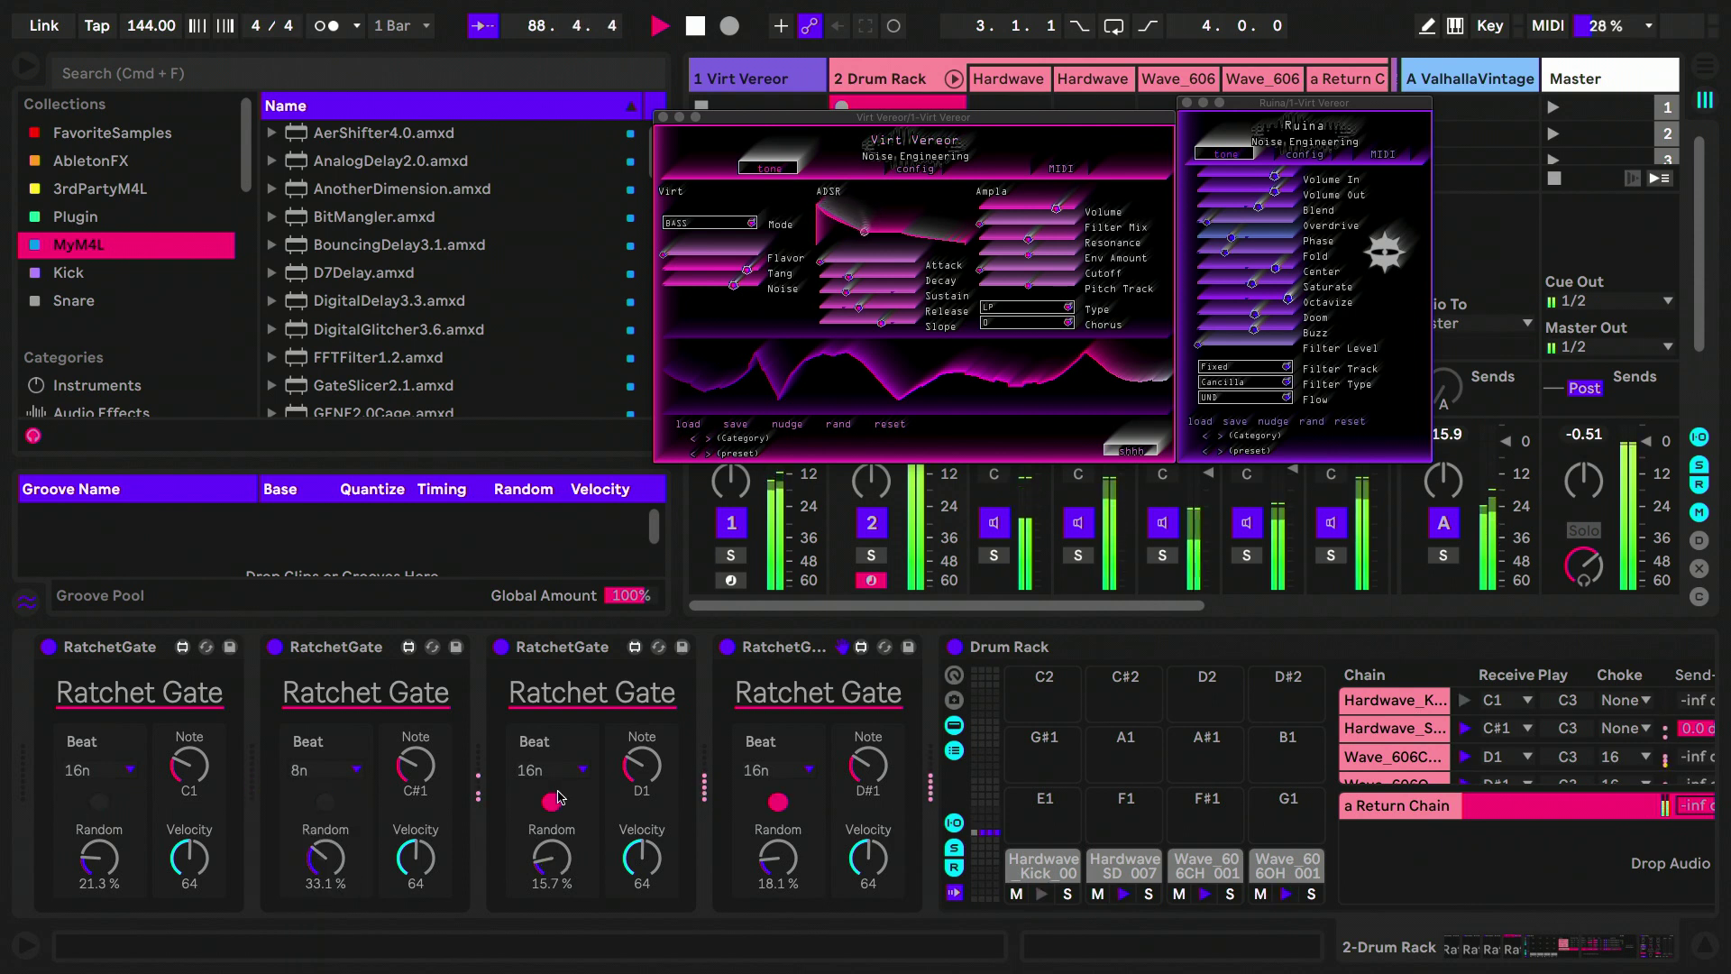
left_click_drag(762, 857, 762, 915)
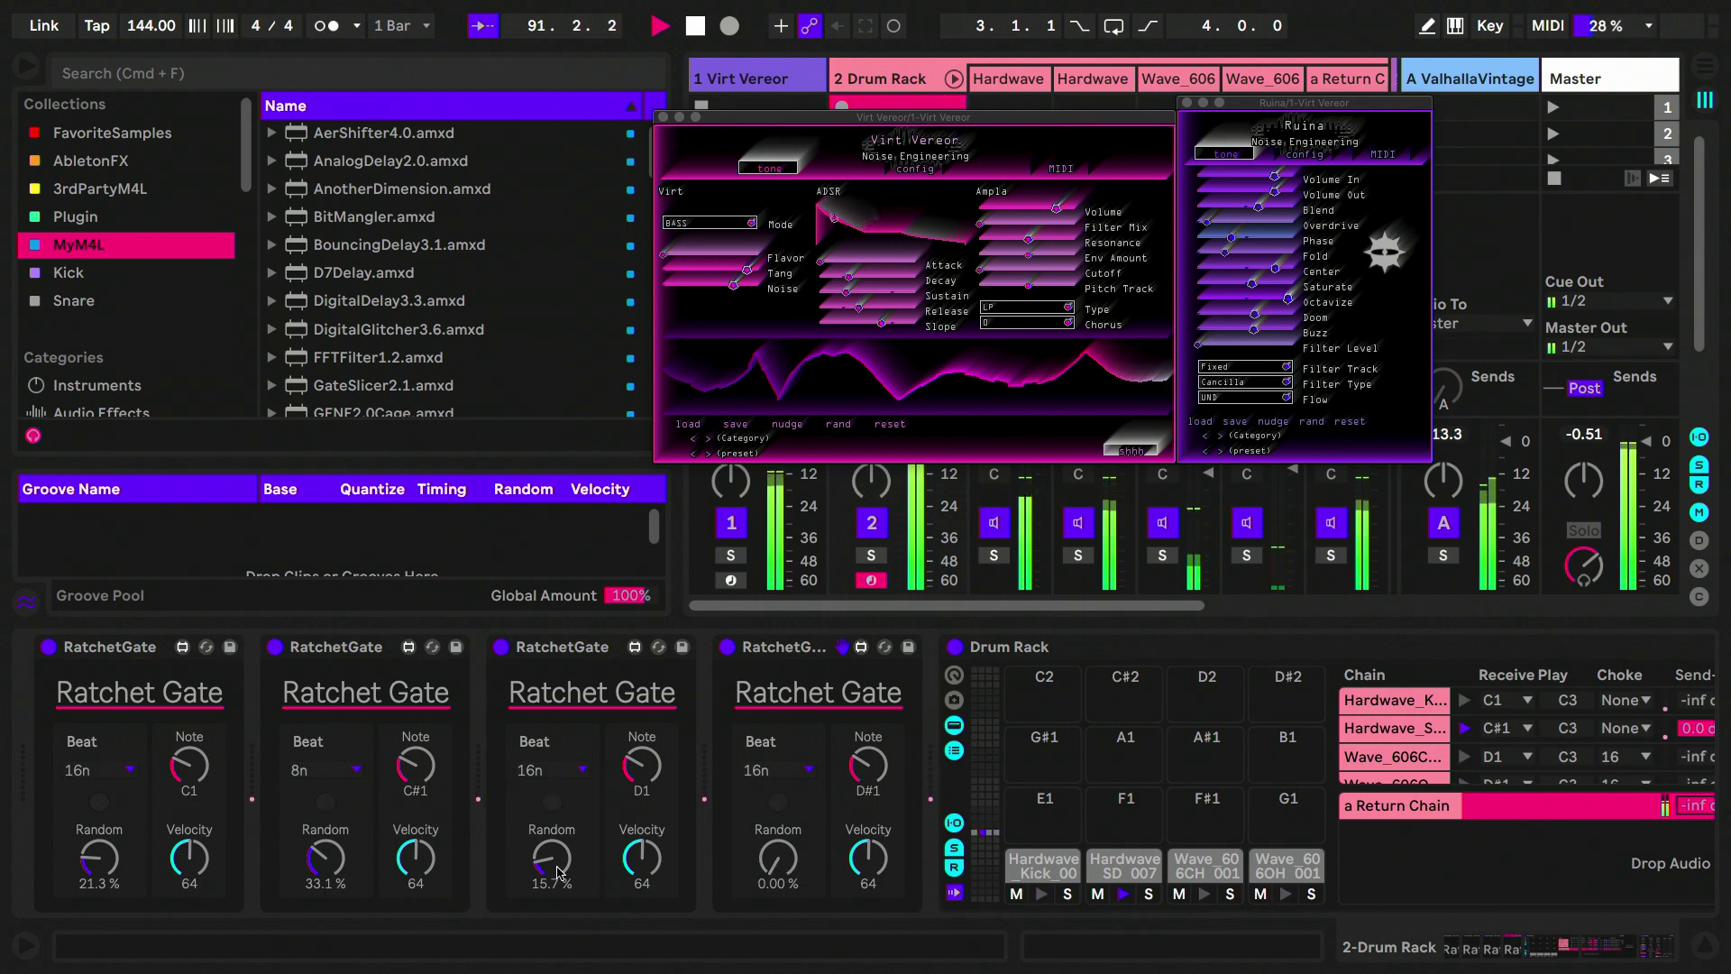
left_click_drag(558, 873, 558, 843)
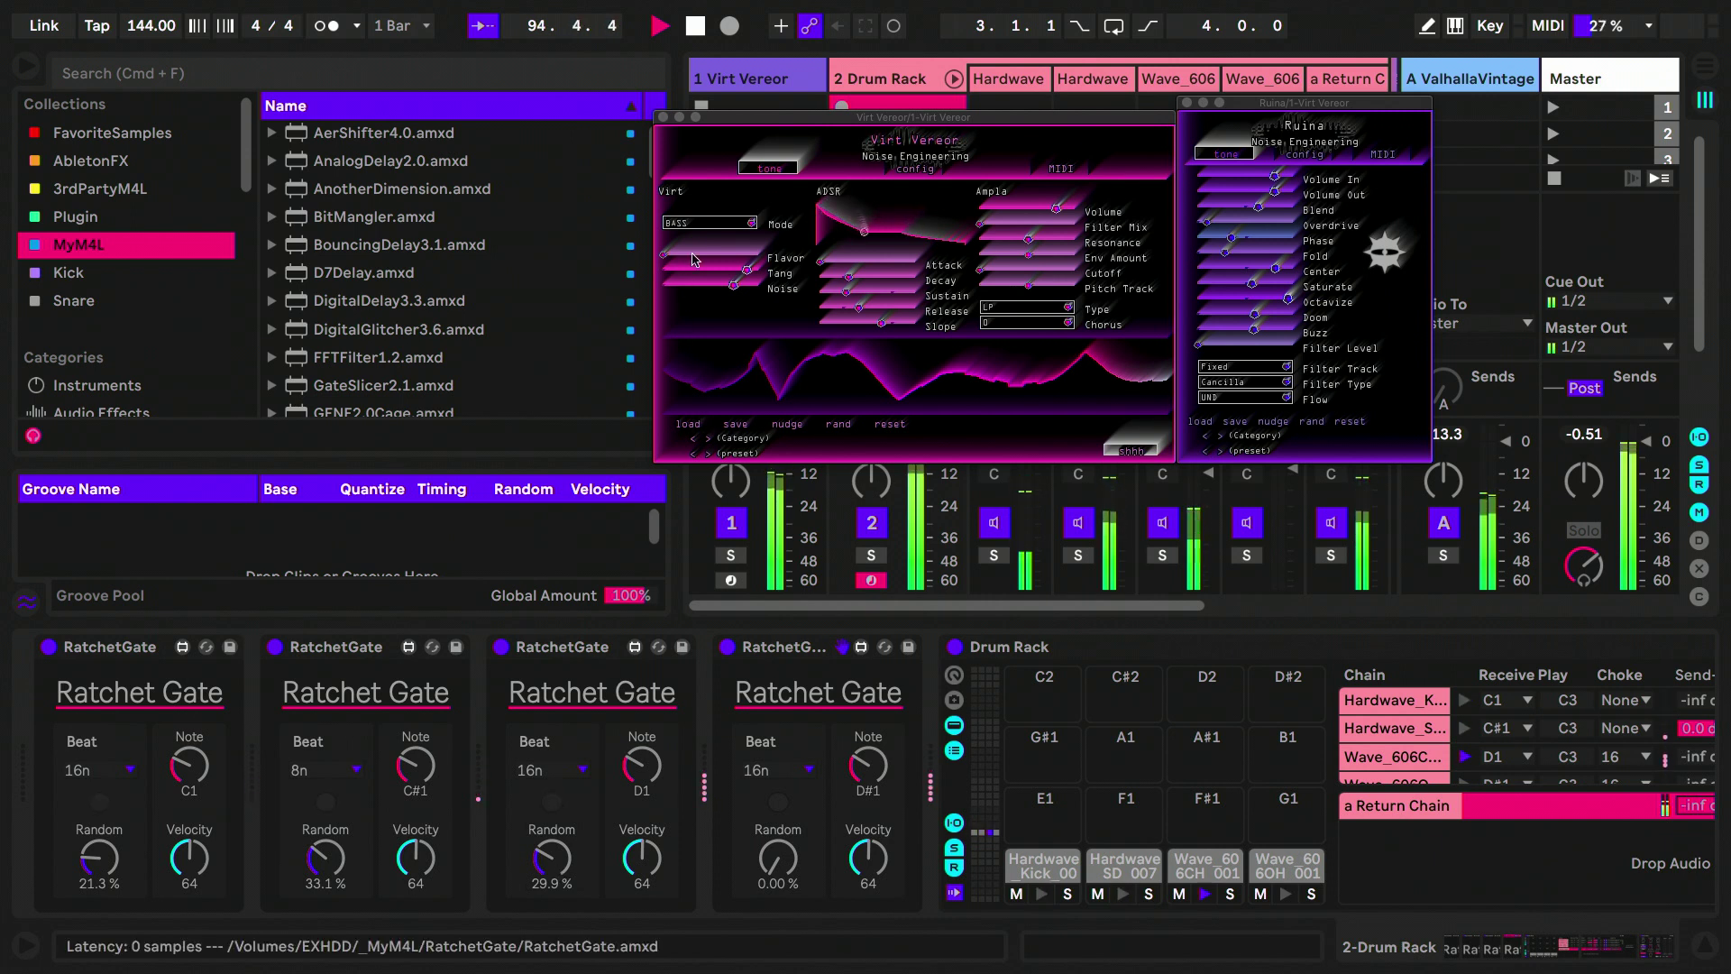
Step: Adjust the Flavor of the Virt Vereor oscillator and switch its Mode to WARM
left_click_drag(709, 253, 709, 234)
left_click(707, 225)
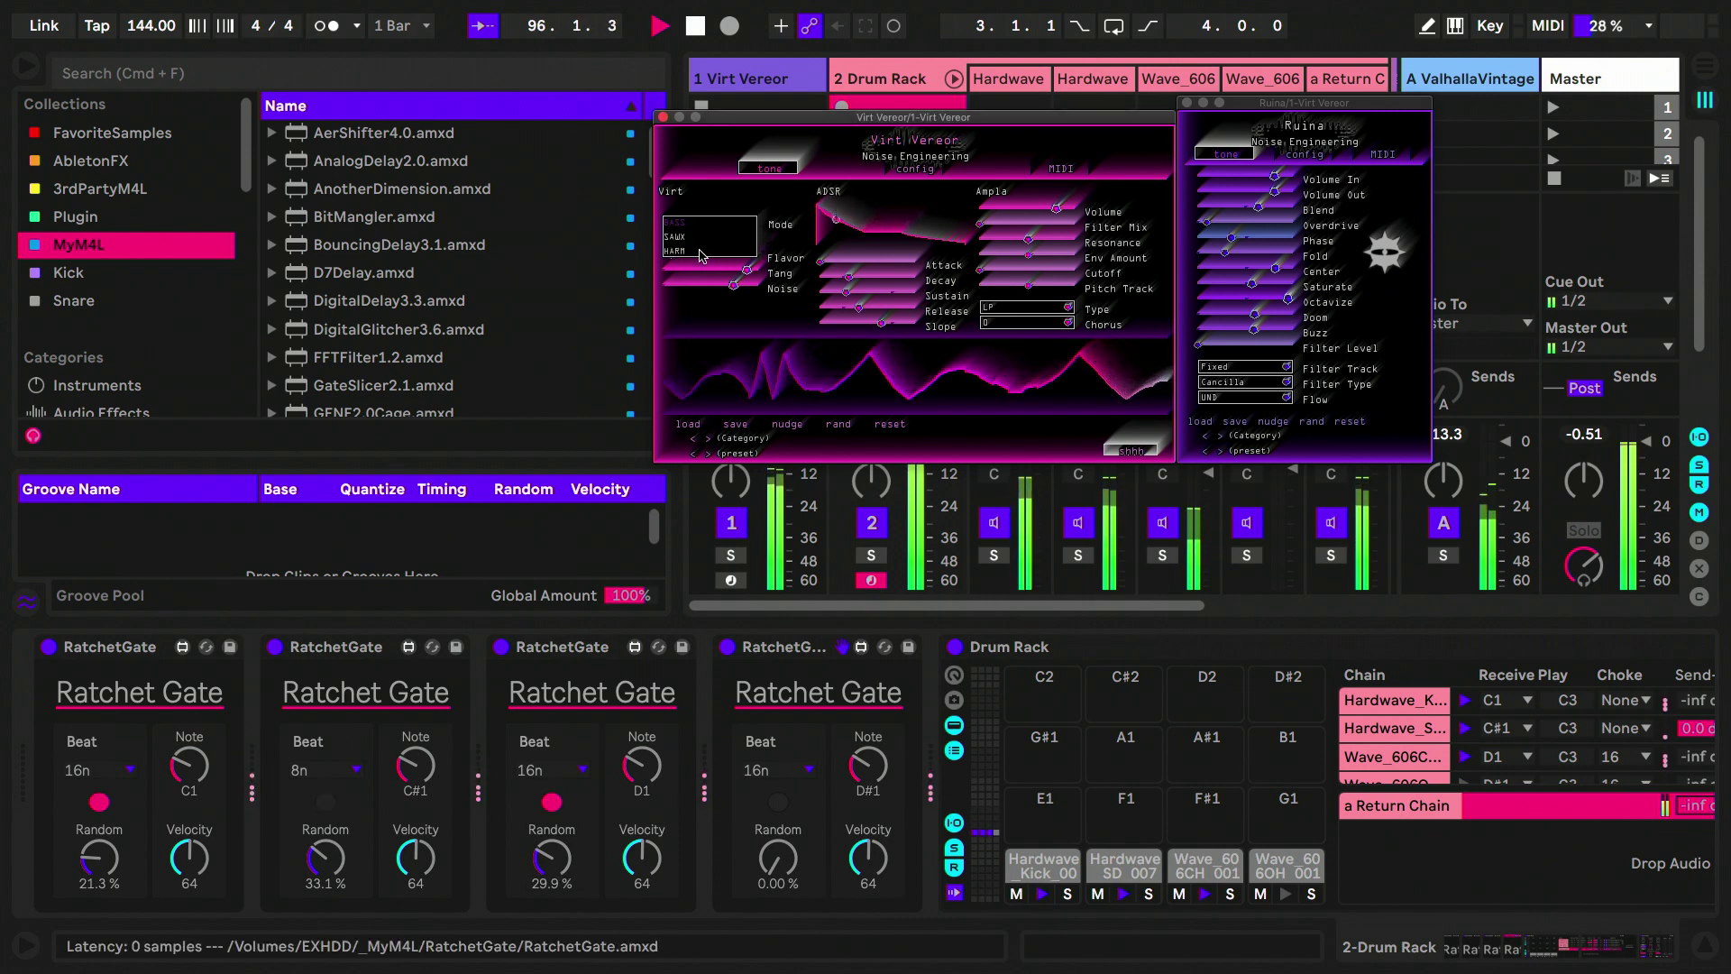
left_click(700, 250)
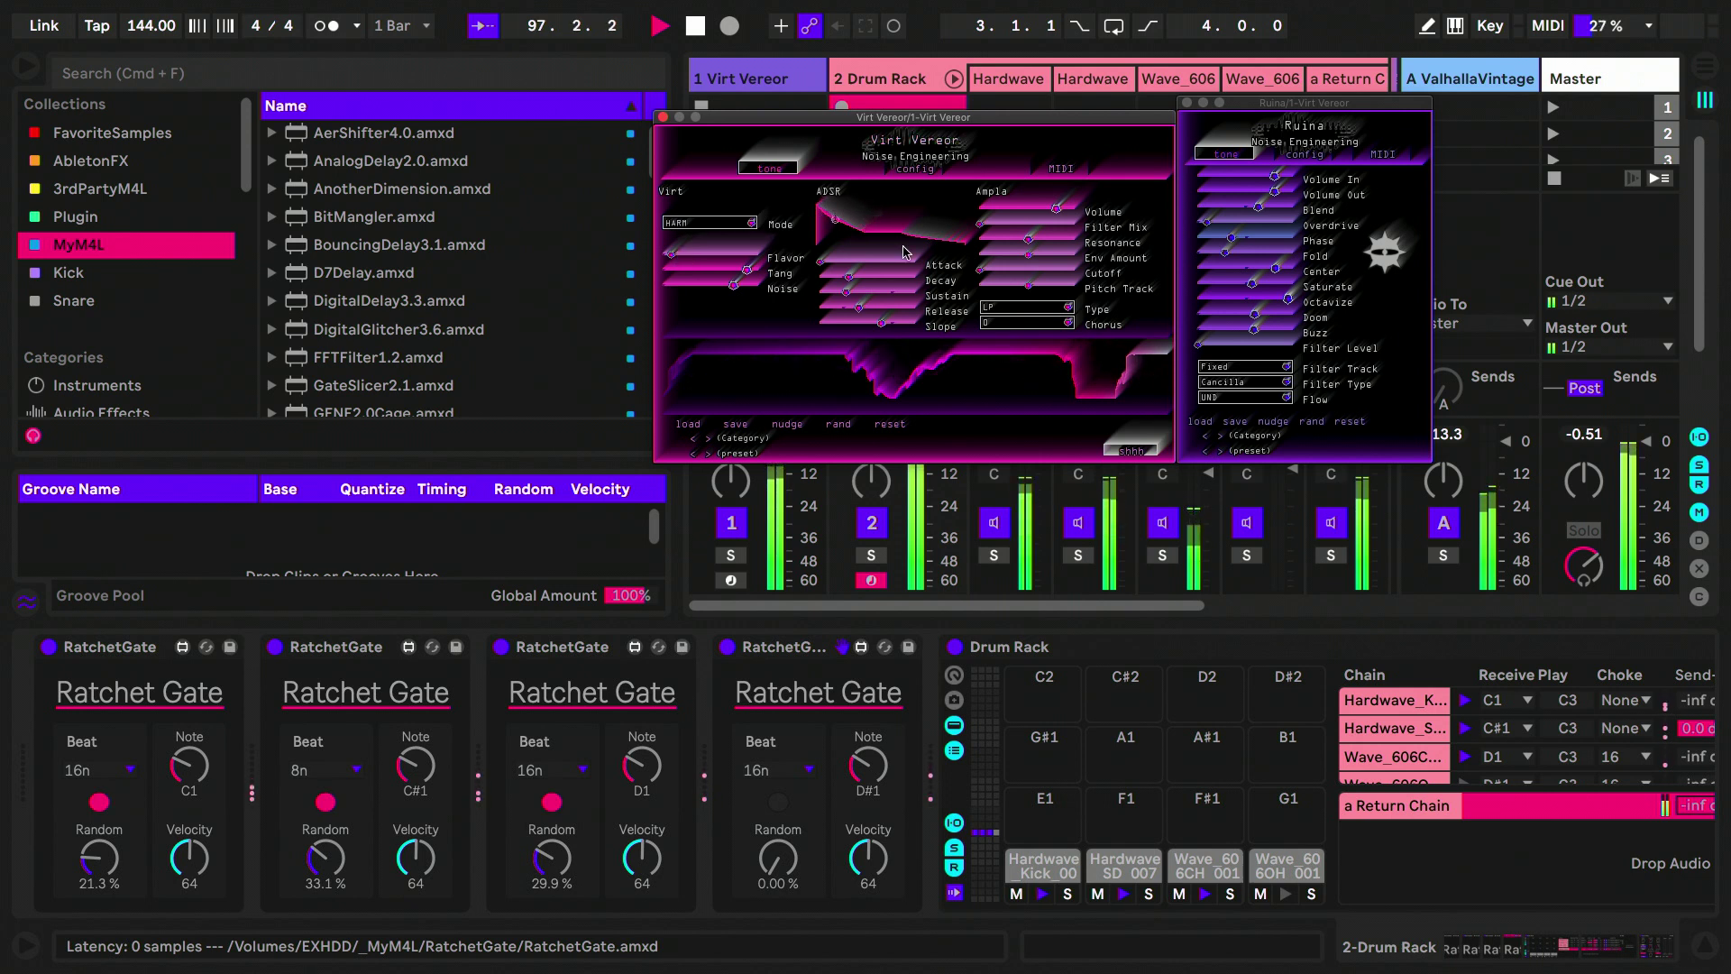
Step: Raise Phase, lower Center and adjust Saturate in the Ruina distortion
left_click_drag(1237, 244, 1421, 245)
left_click_drag(1273, 271, 1144, 299)
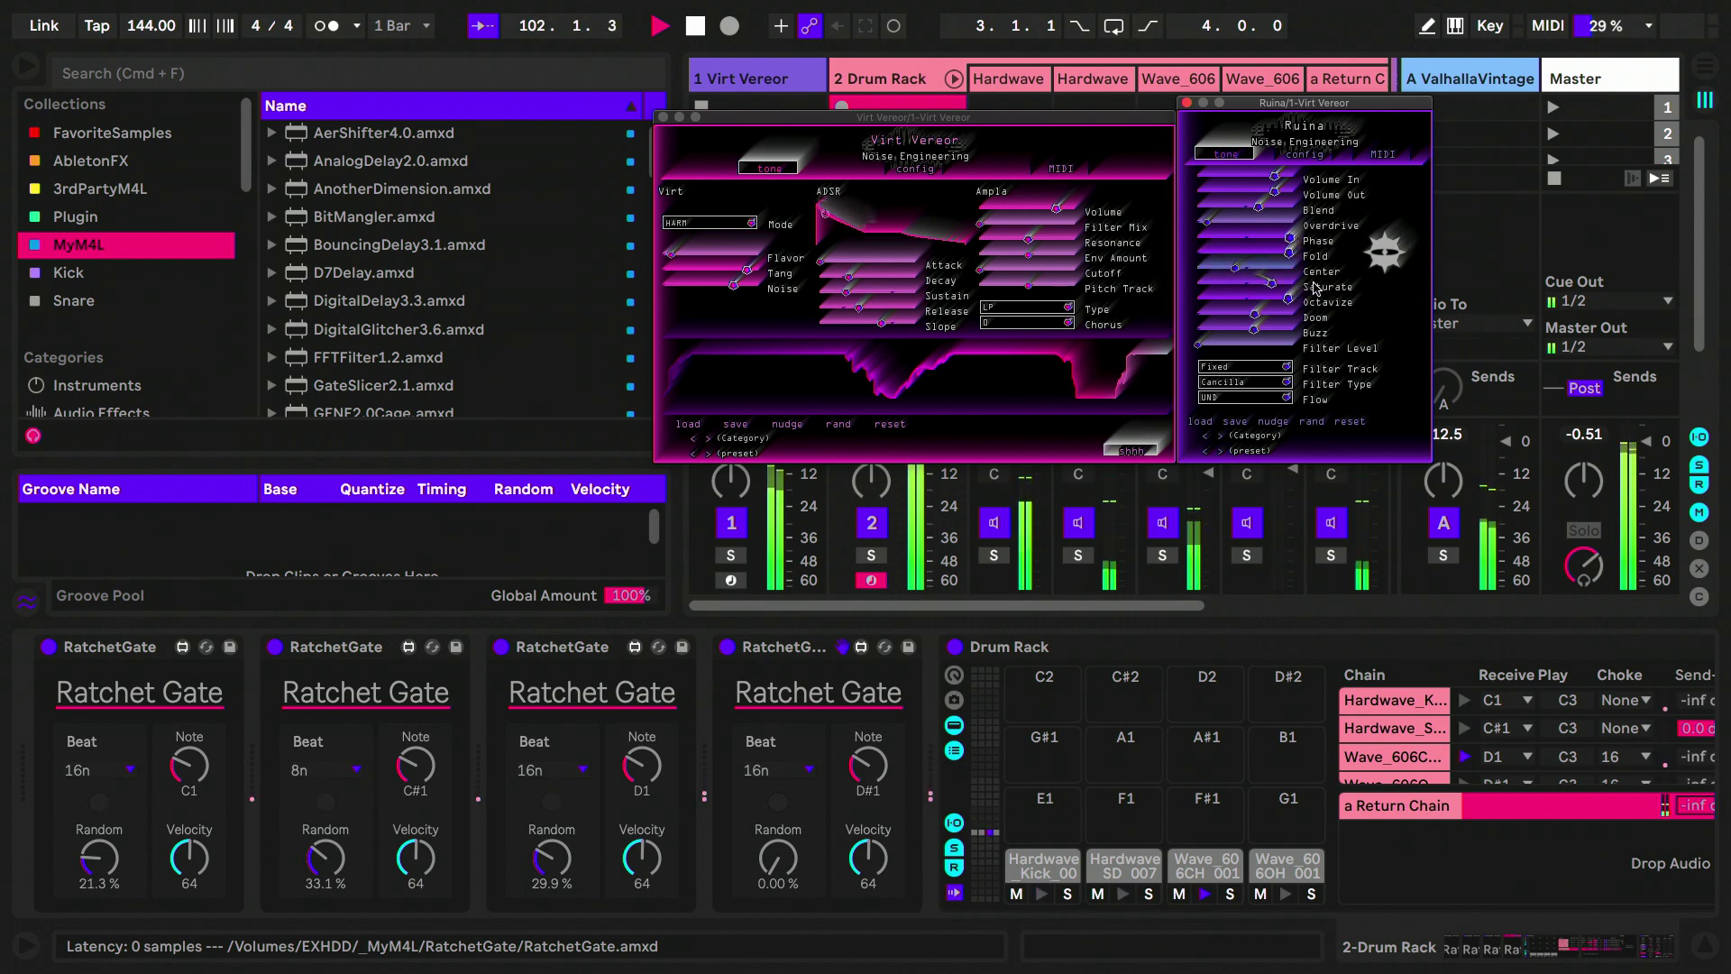
left_click_drag(1295, 287, 1283, 291)
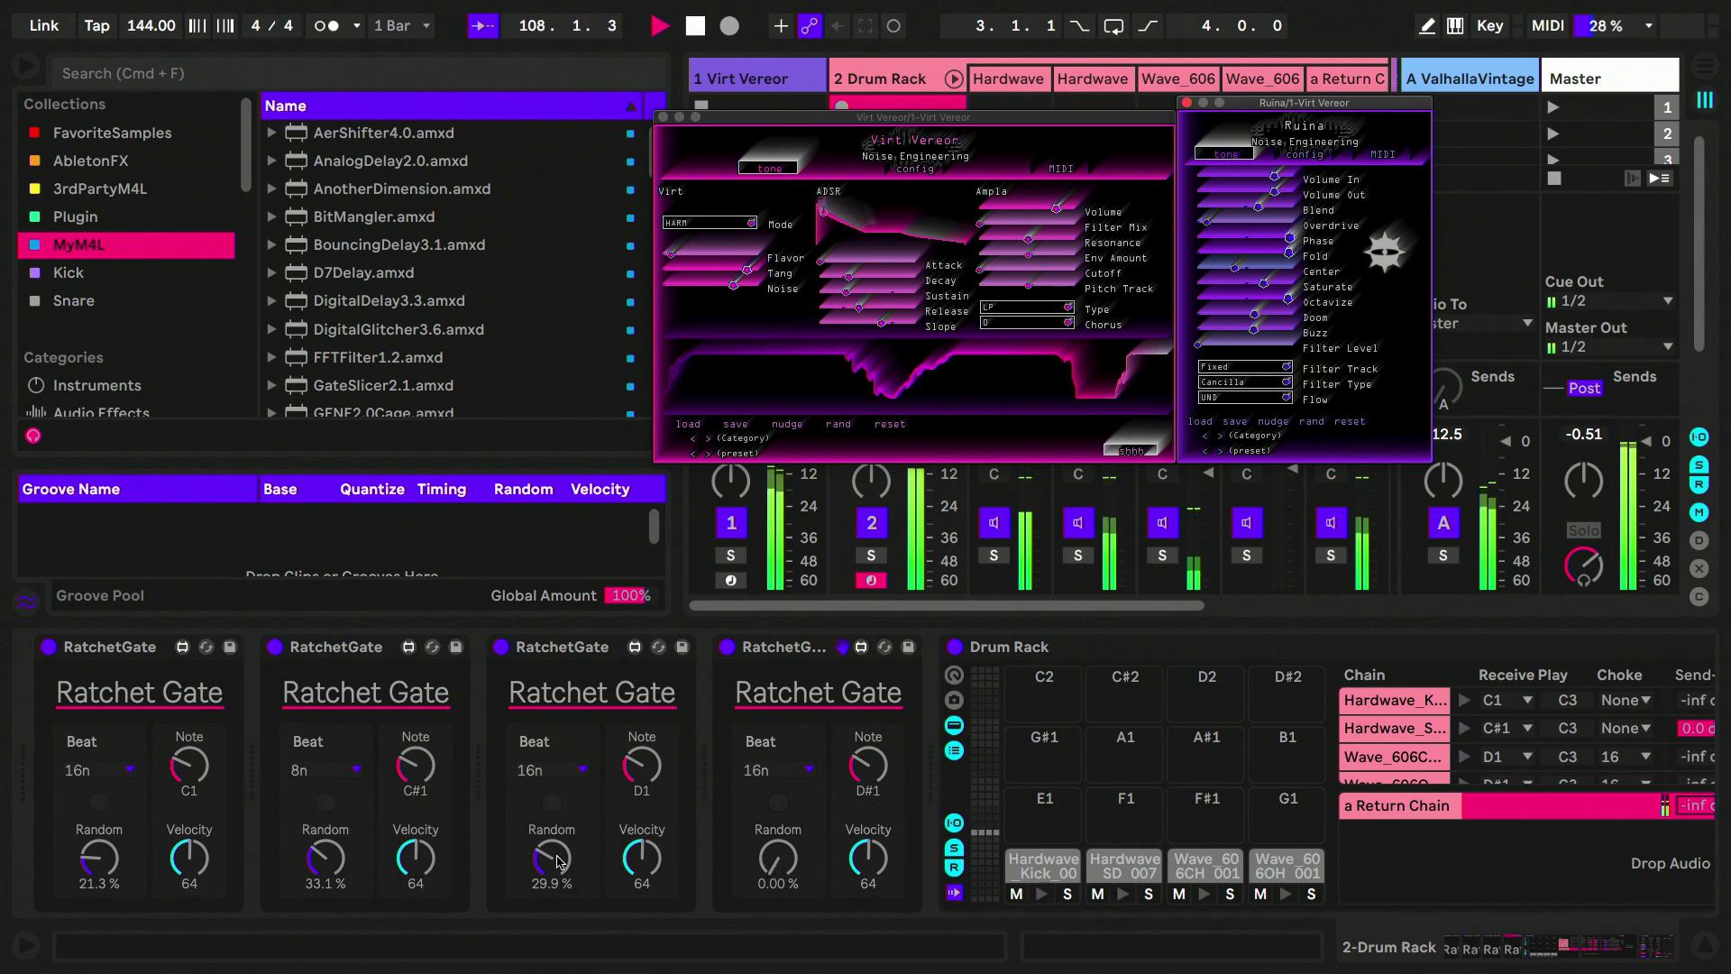
Step: Set the D1 Ratchet Gate's Random to 80.3 %
left_click_drag(560, 861, 559, 836)
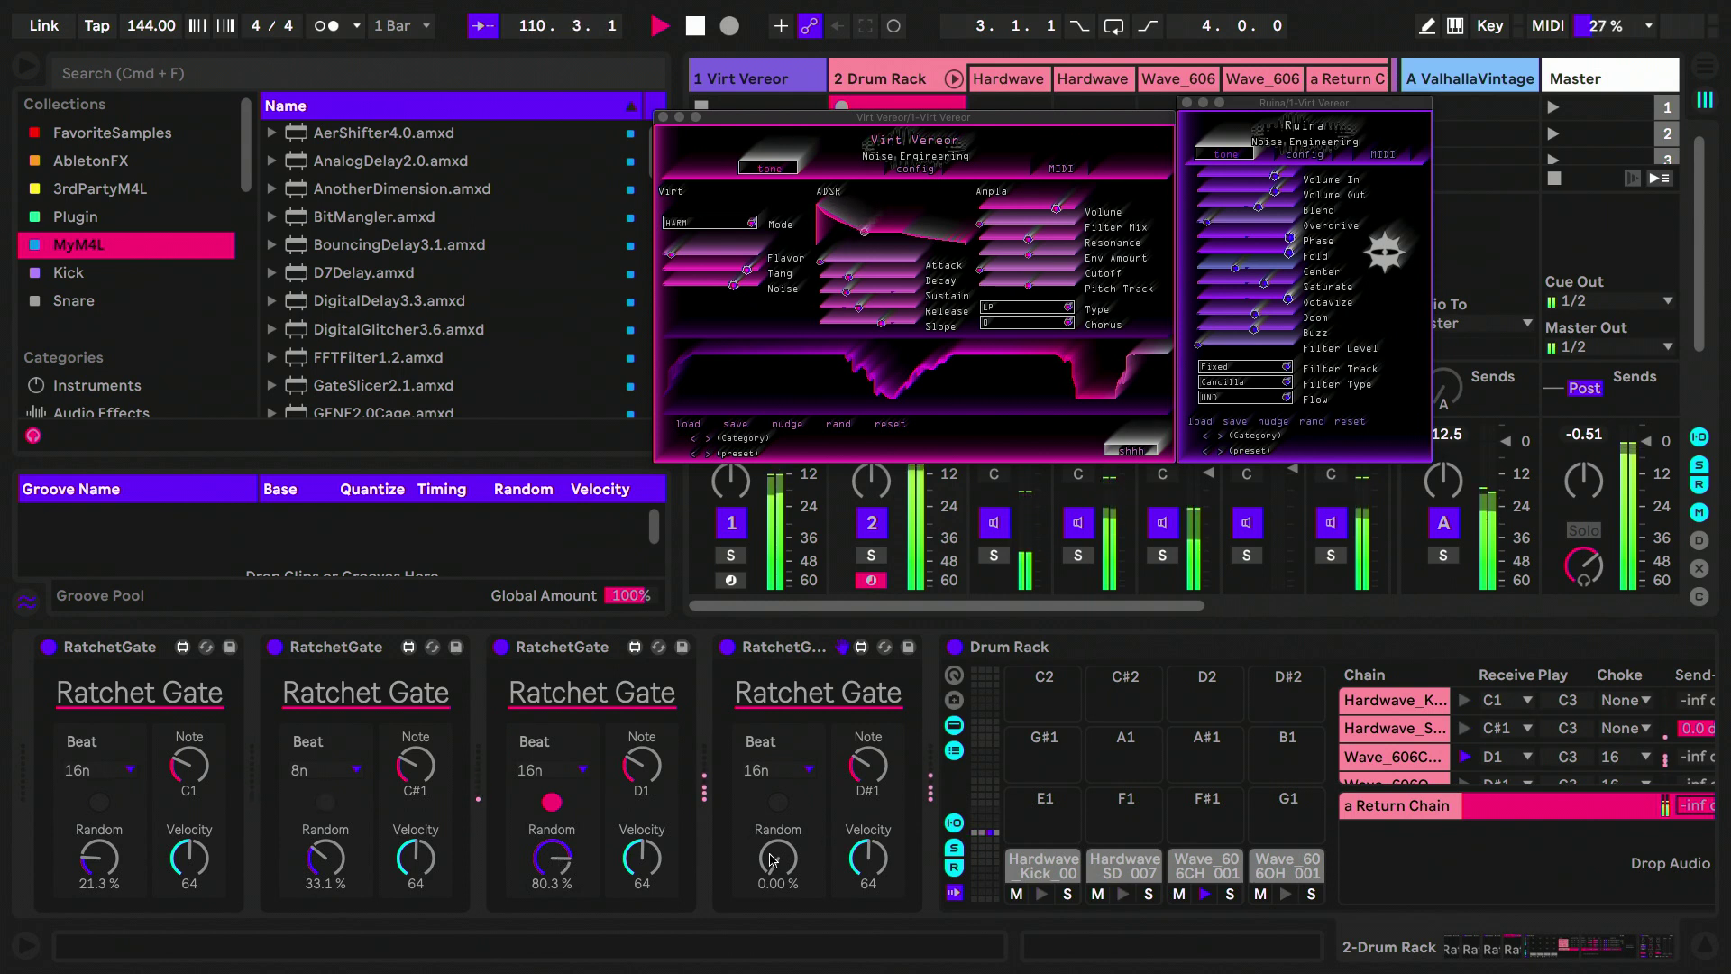
Step: Set Random to 24.4 % on the D#1 Ratchet Gate, 26.8 % on the C1 gate and 0.00 % on the C#1 gate
left_click_drag(772, 861, 772, 849)
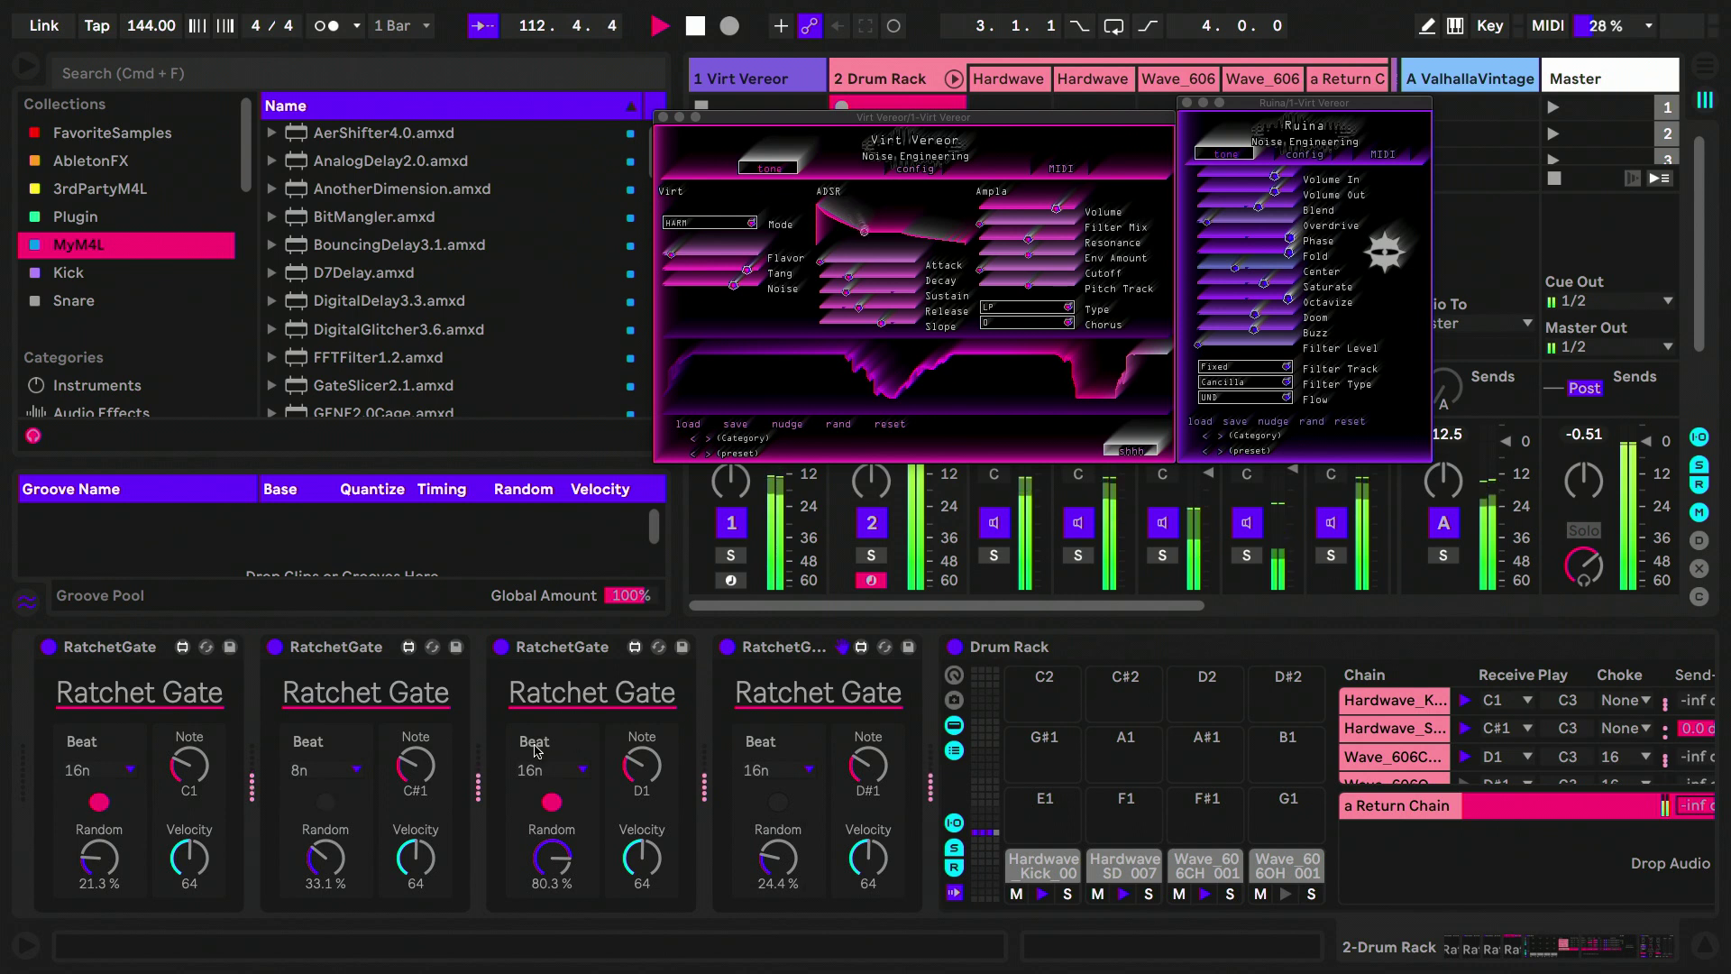
left_click_drag(100, 859, 99, 852)
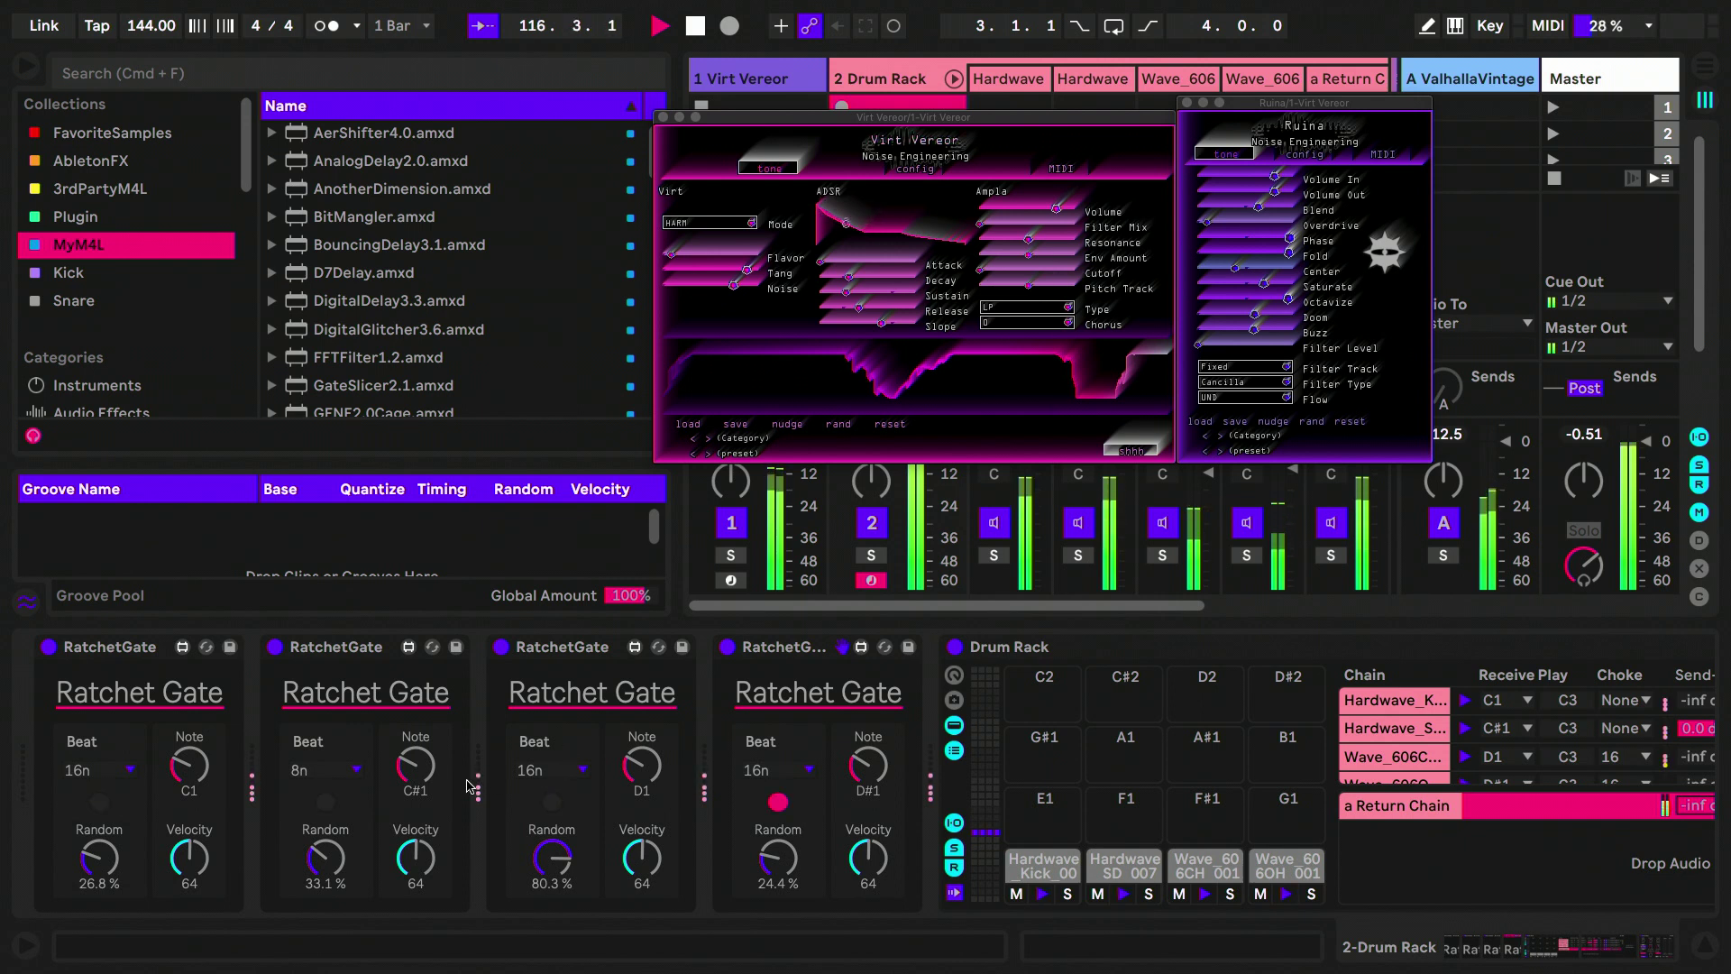
left_click_drag(333, 864, 333, 906)
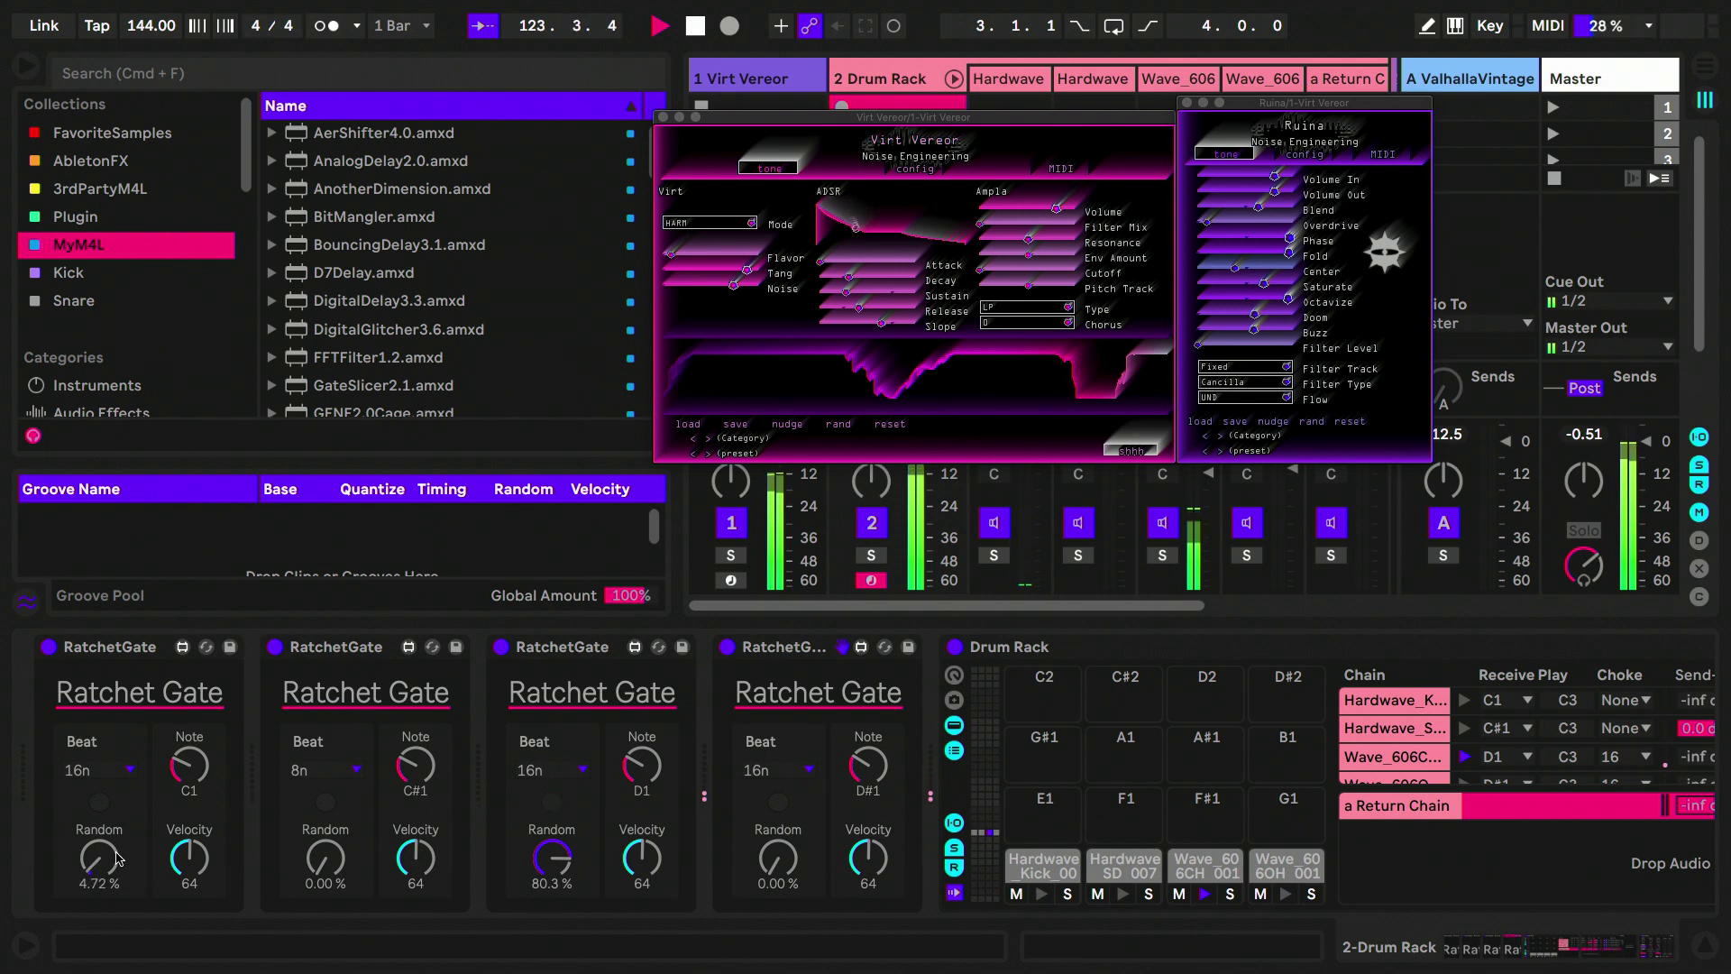
Step: Raise the Flavor and lower the Tang of the Virt Vereor oscillator, and switch its Mode to BASS
left_click_drag(708, 253, 730, 255)
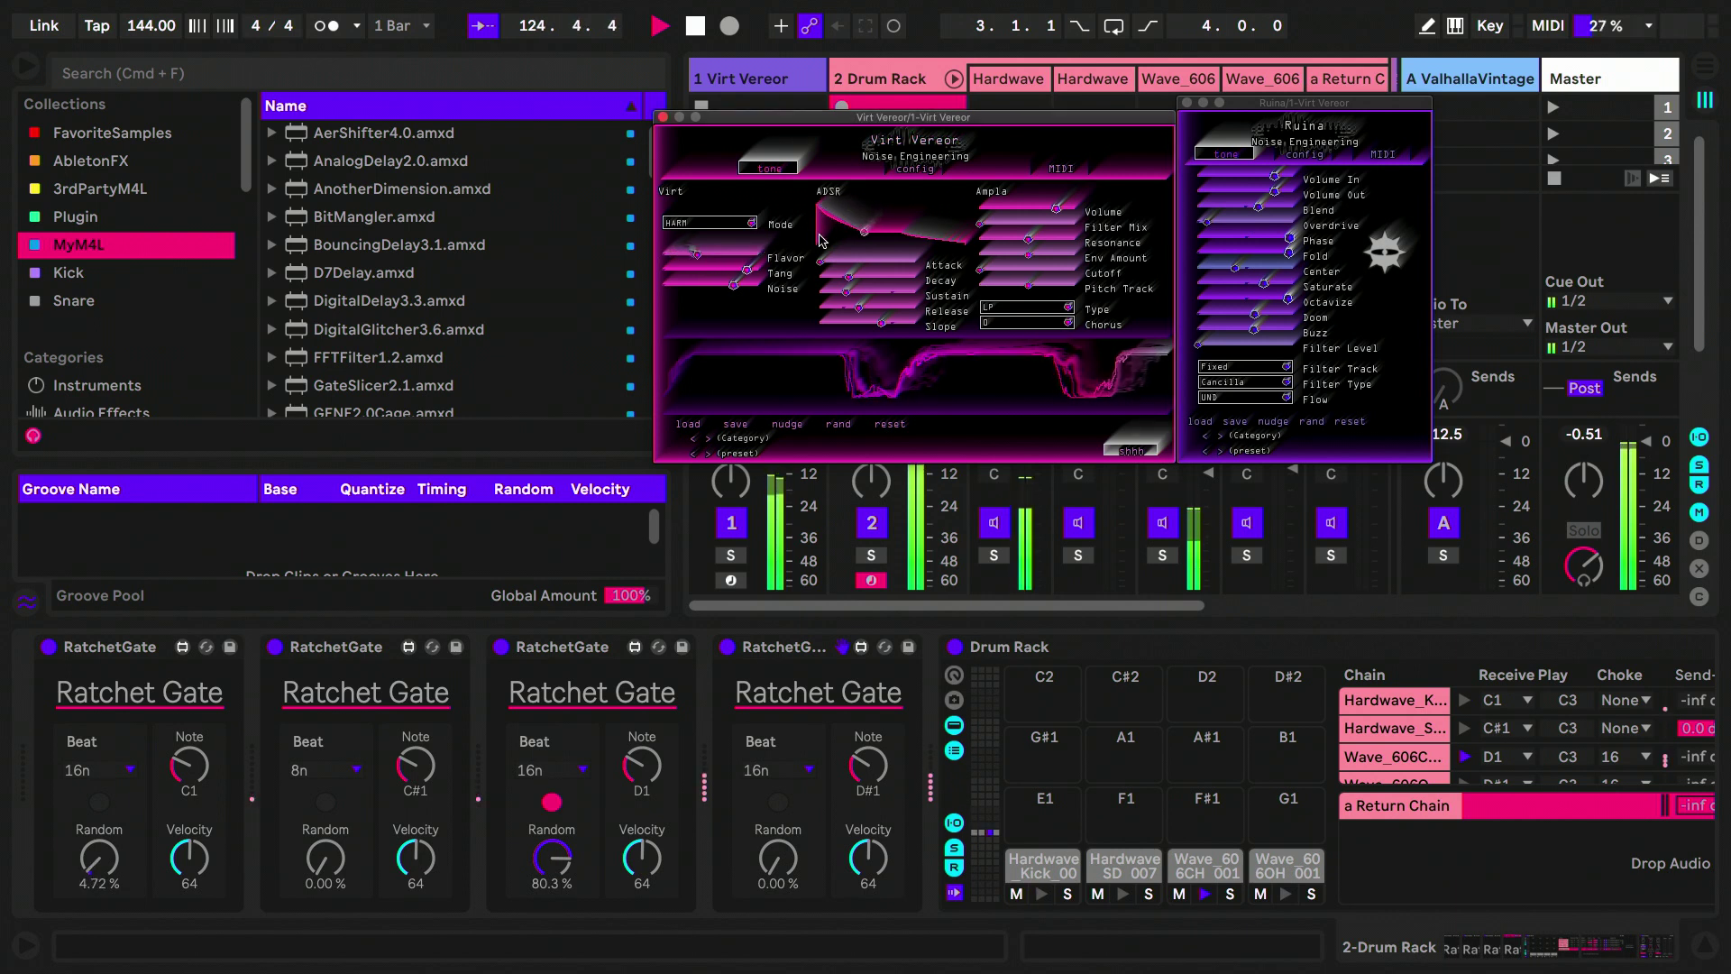
left_click_drag(888, 228, 934, 227)
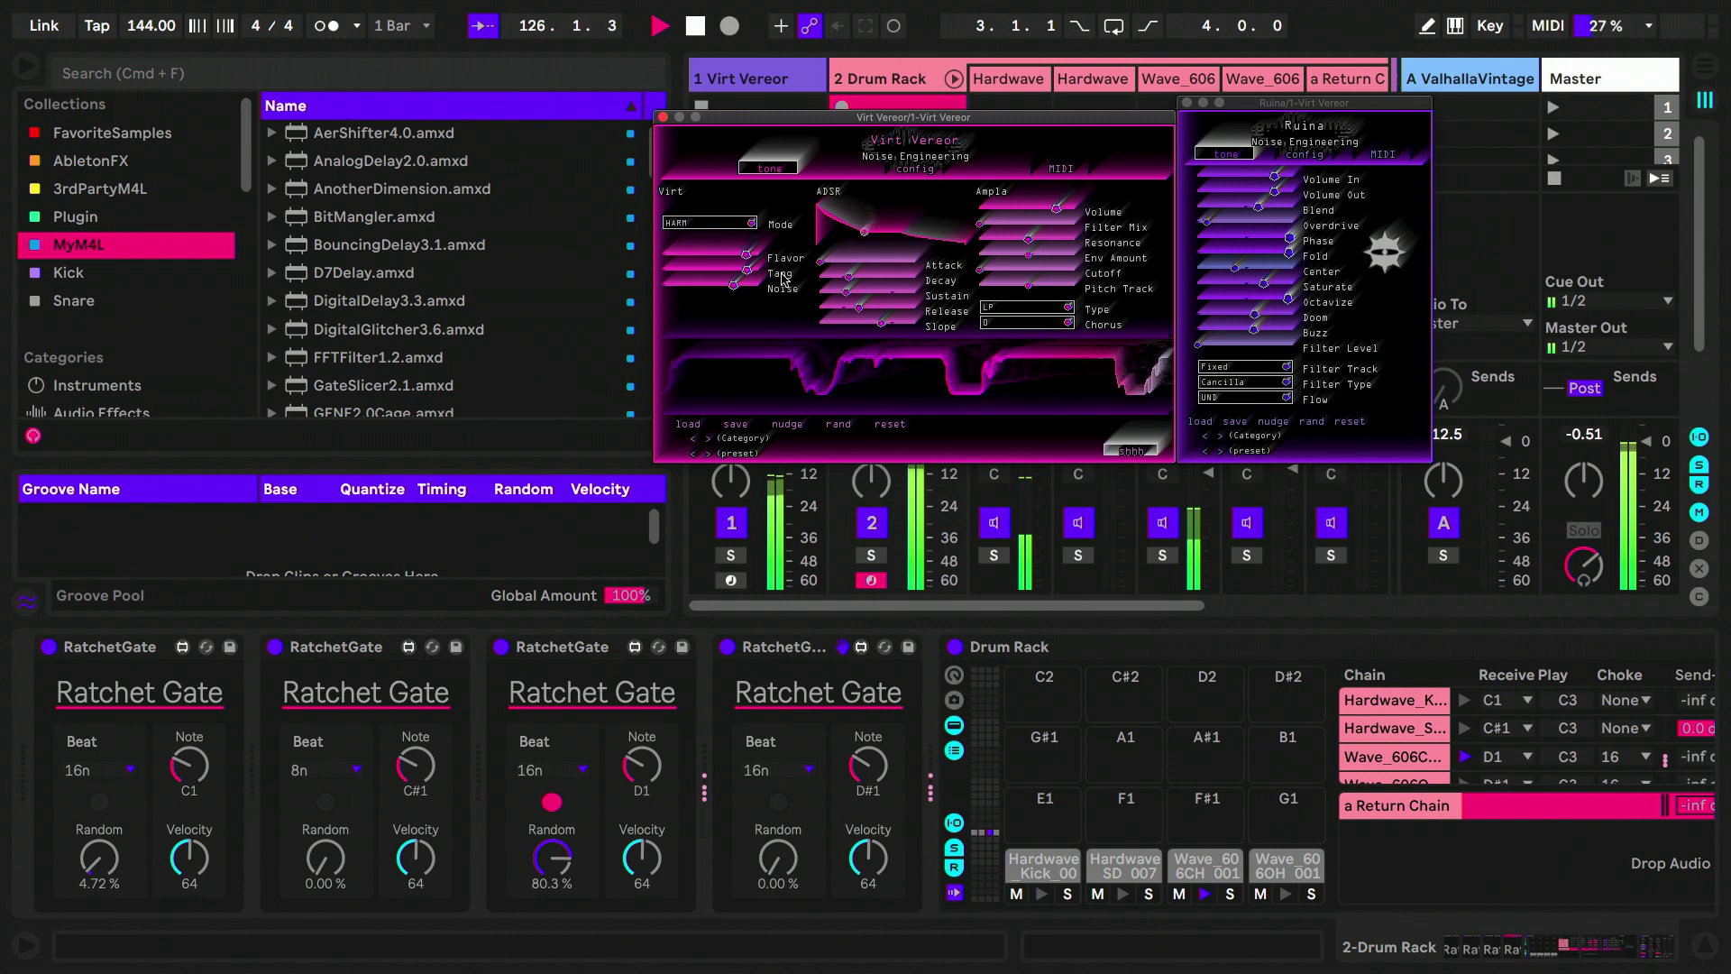
left_click_drag(749, 270, 669, 283)
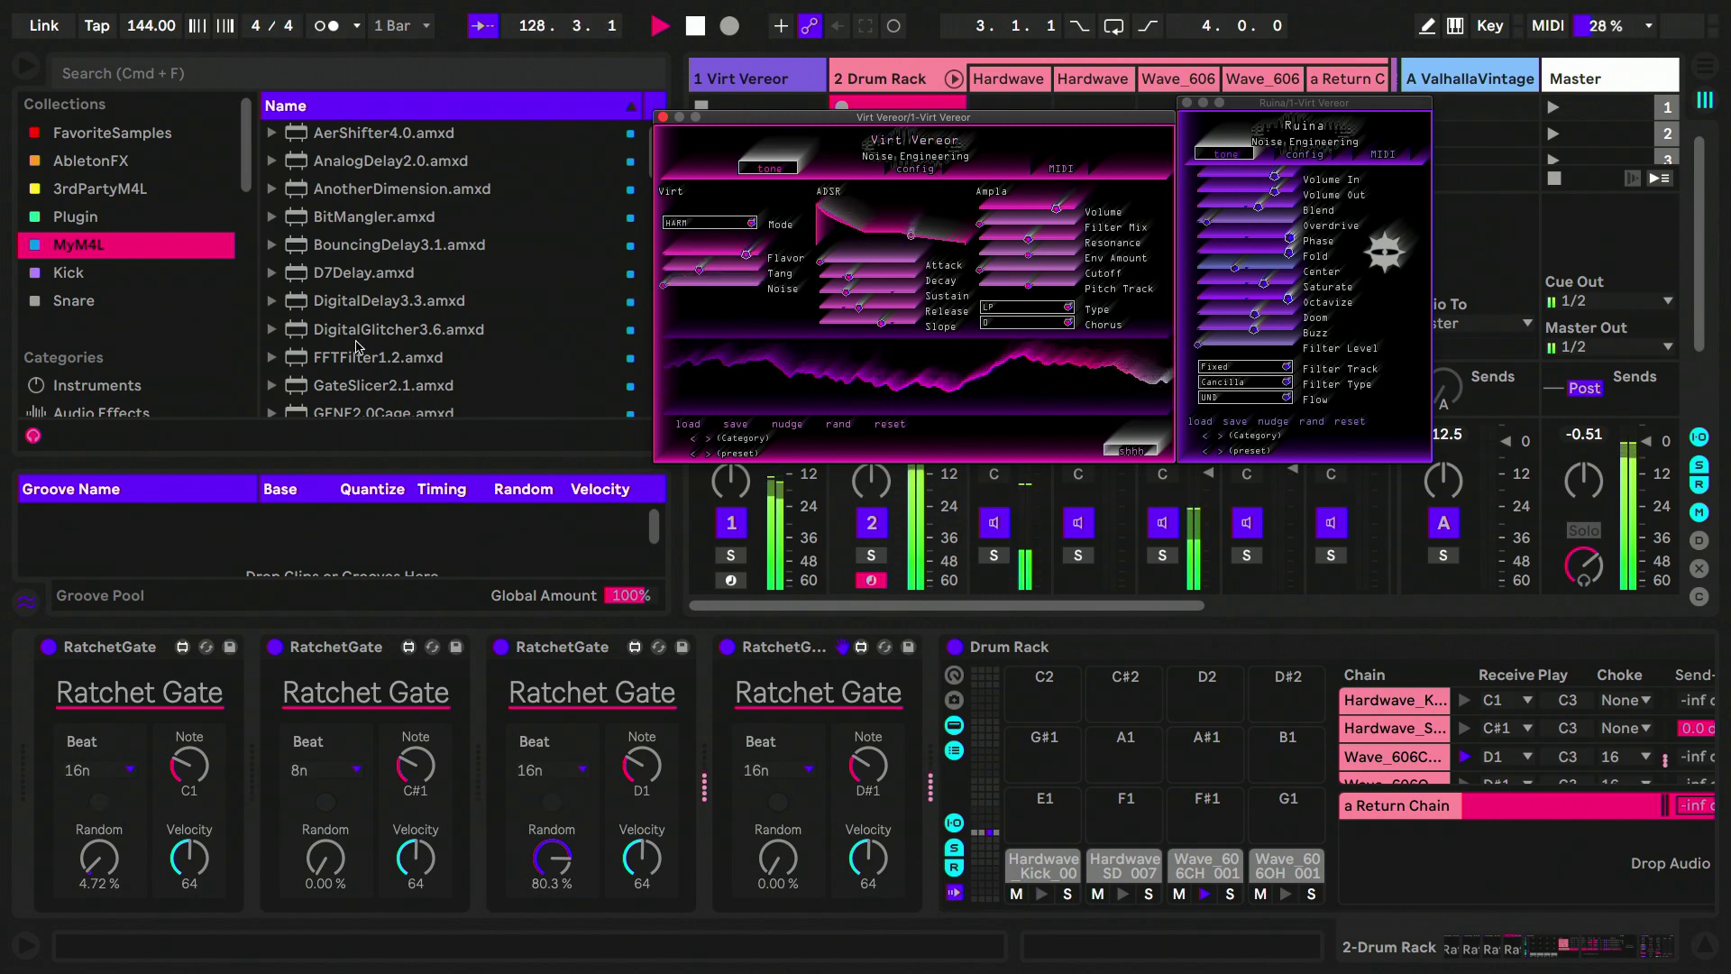
left_click(705, 224)
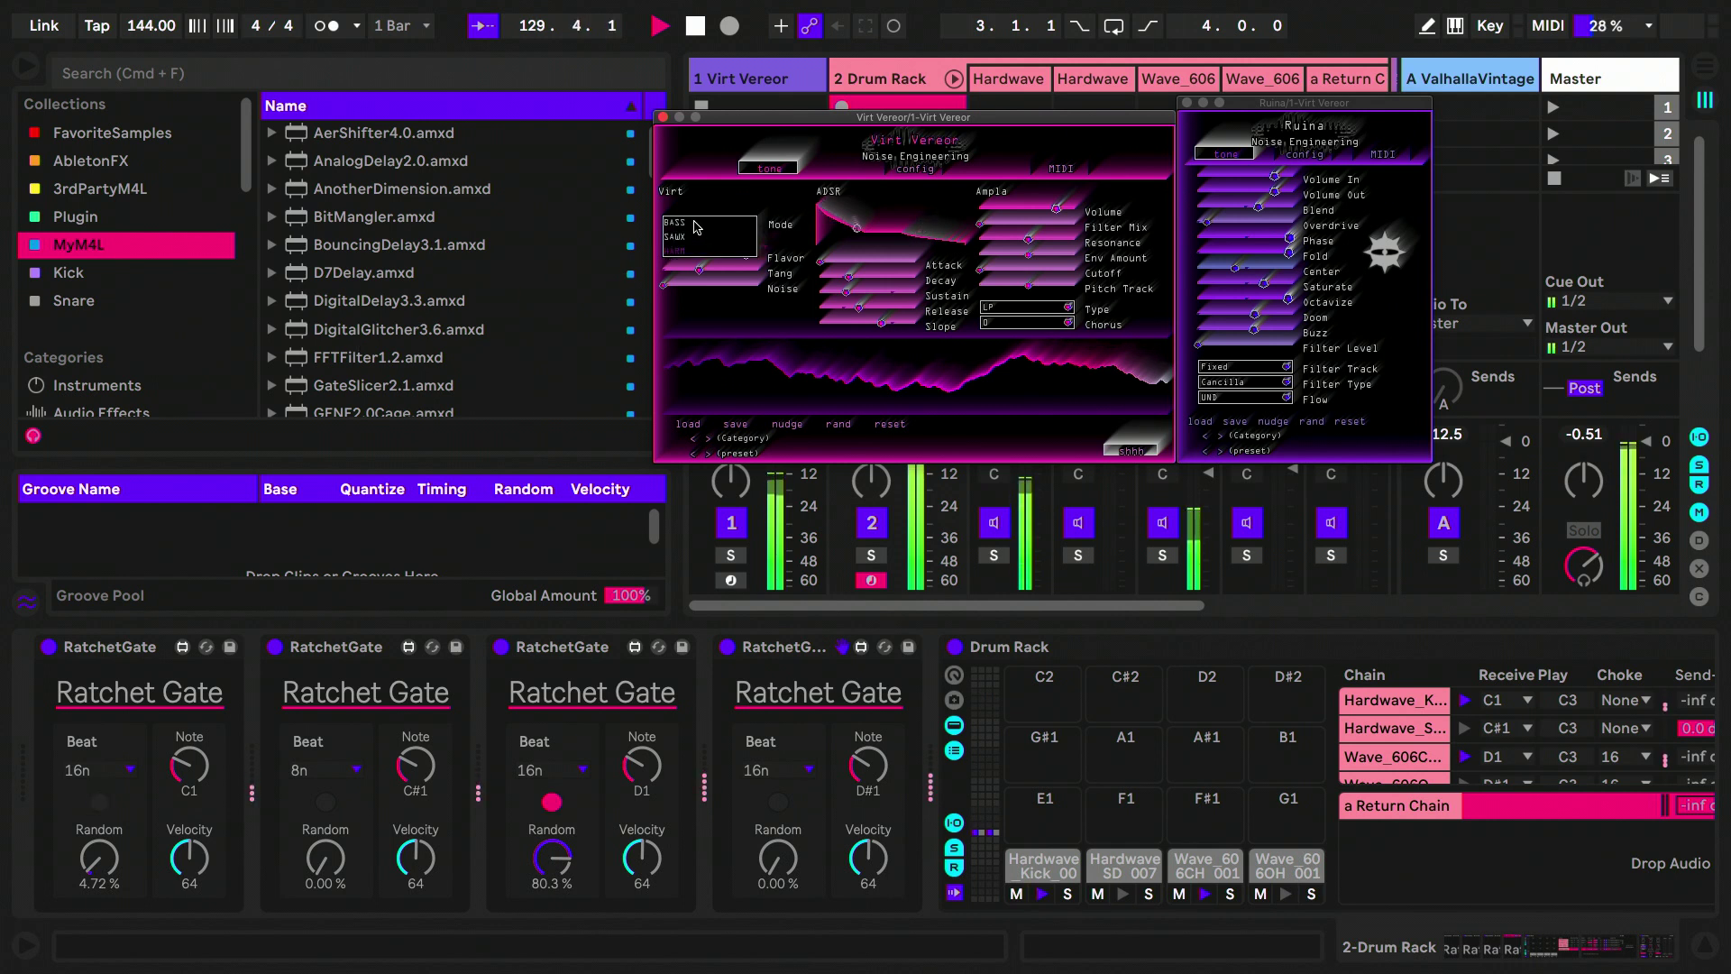
left_click(695, 223)
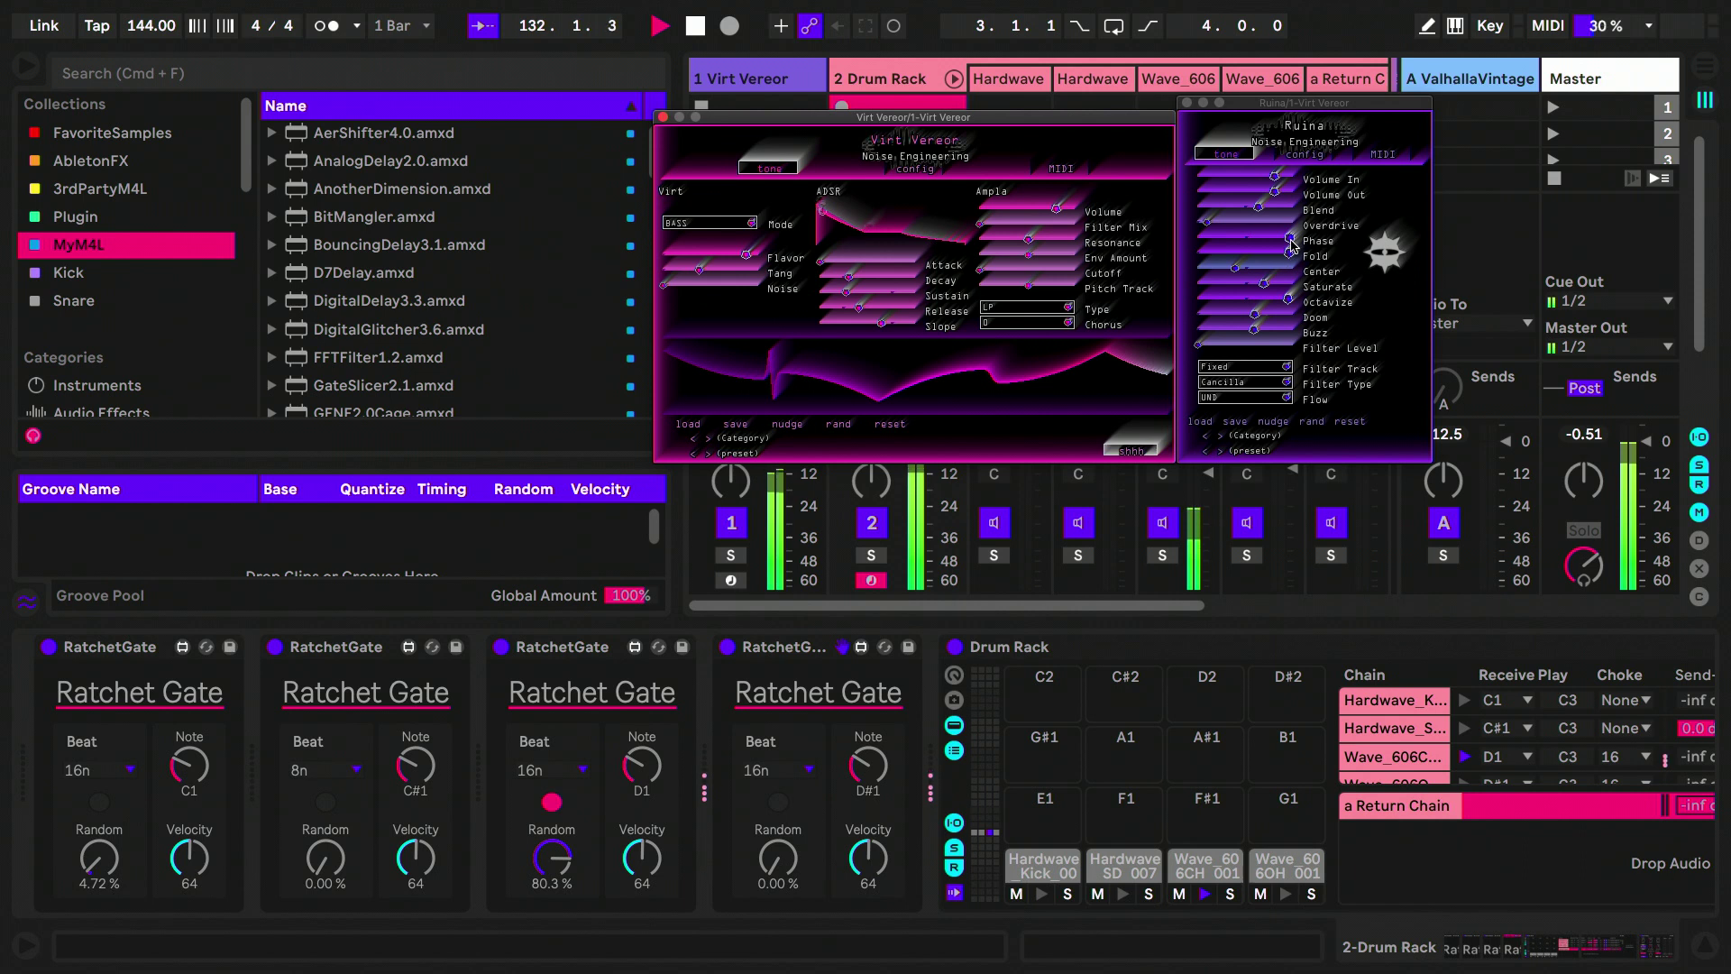
Step: Lower Phase in the Ruina distortion and raise the Virt Vereor's Tang
left_click_drag(1293, 243, 1176, 245)
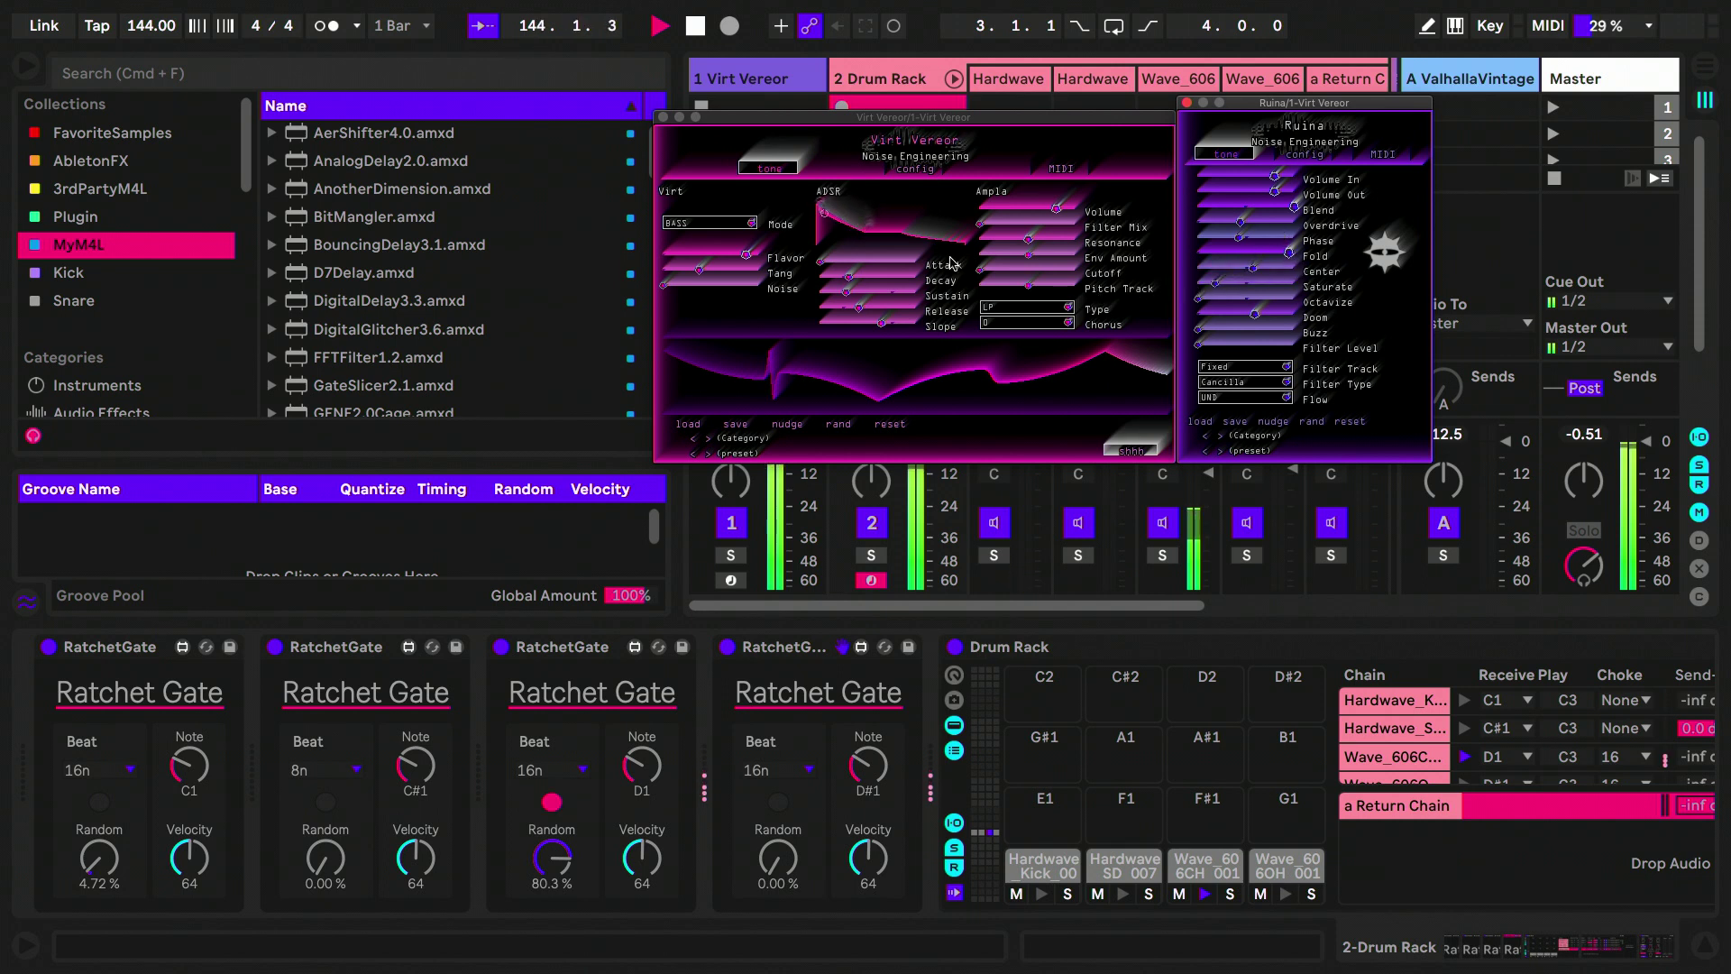
left_click_drag(715, 268, 796, 270)
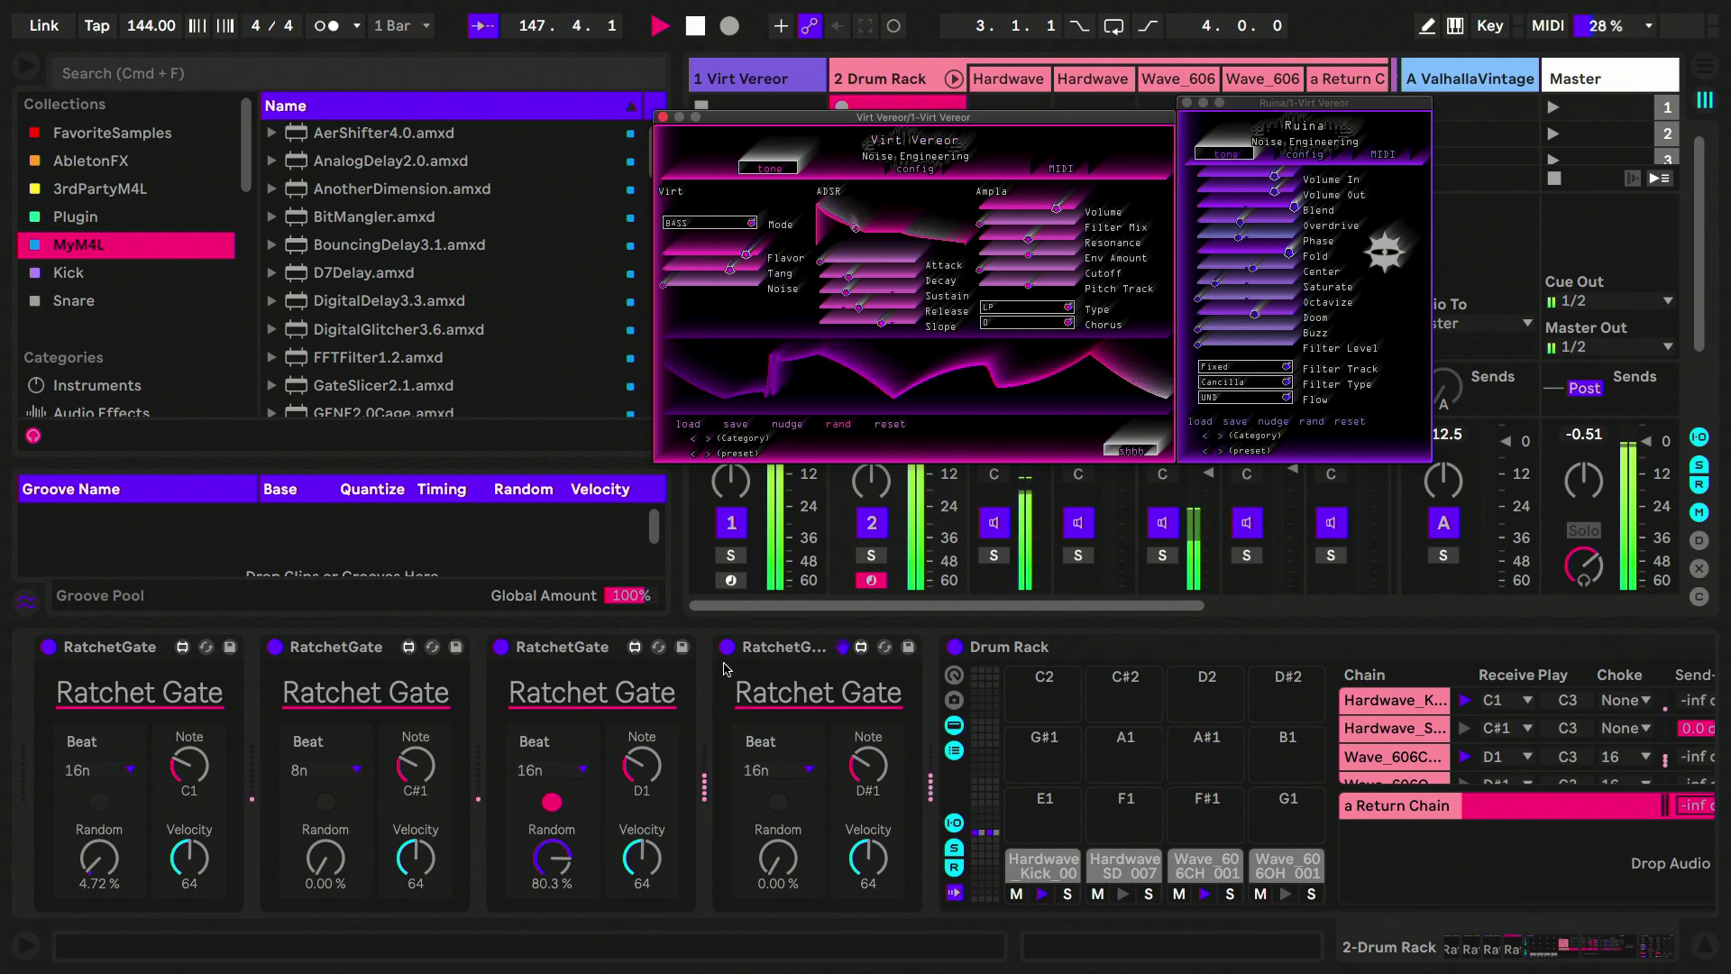
Step: Set Random to 25.2 % on the C#1 Ratchet Gate, 30.7 % on the D#1 gate and 16.5 % on the C1 gate
left_click(340, 861)
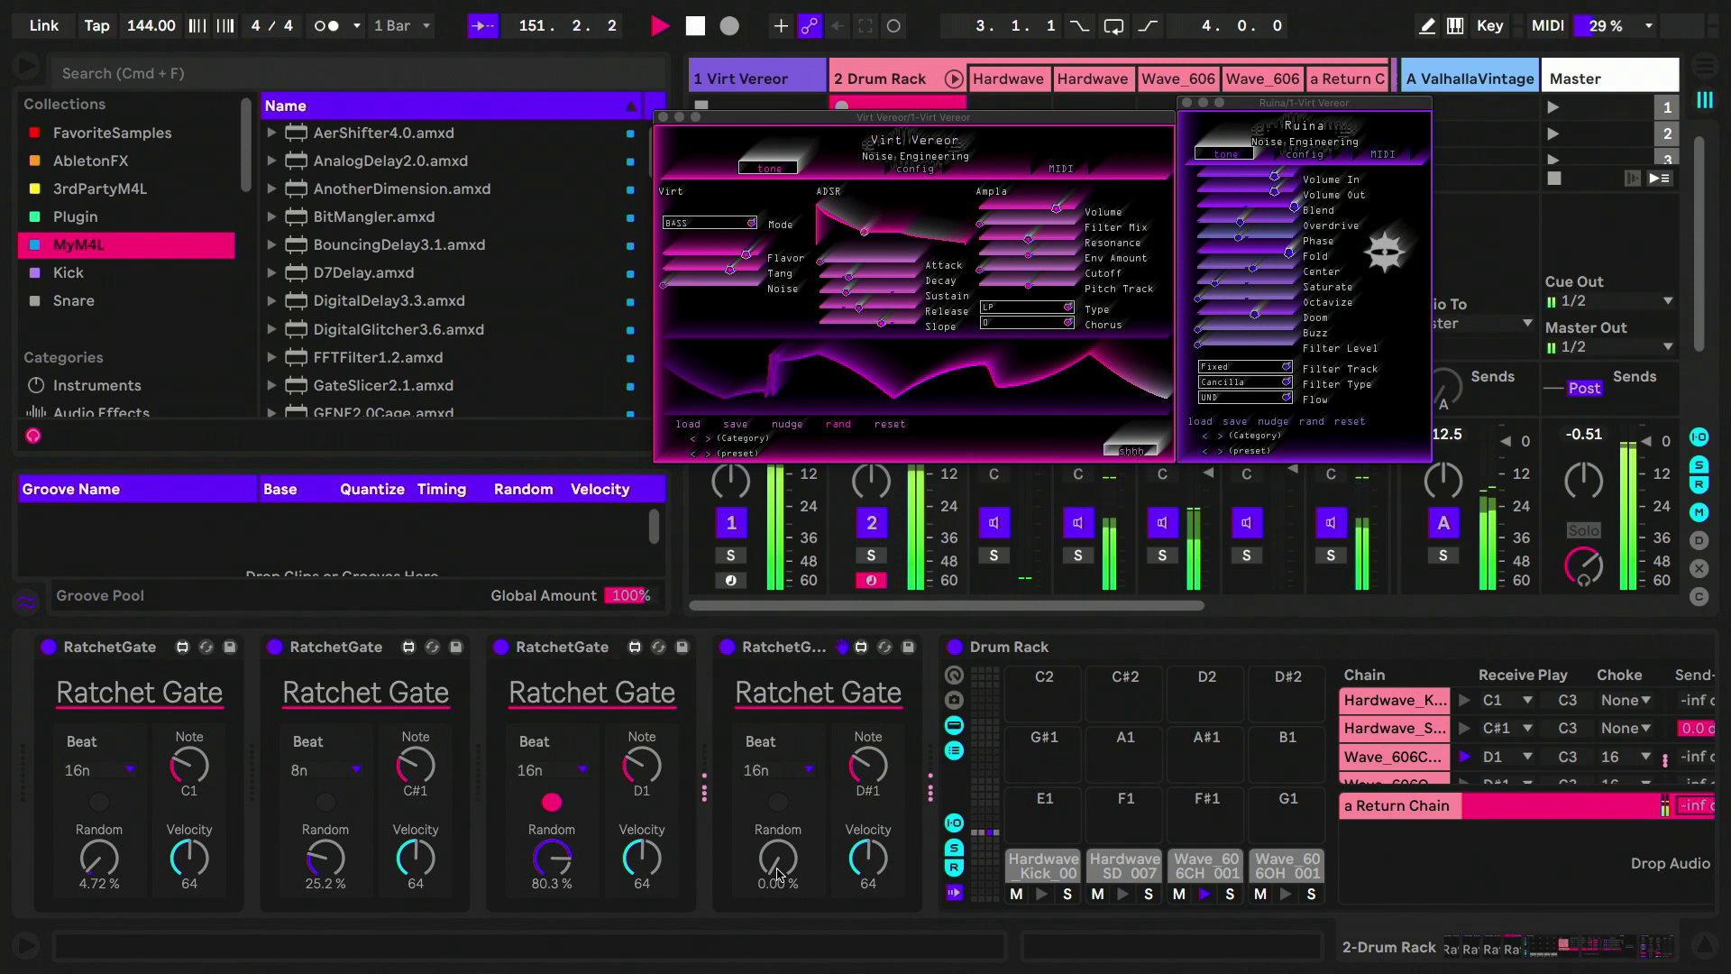
left_click_drag(780, 873, 780, 843)
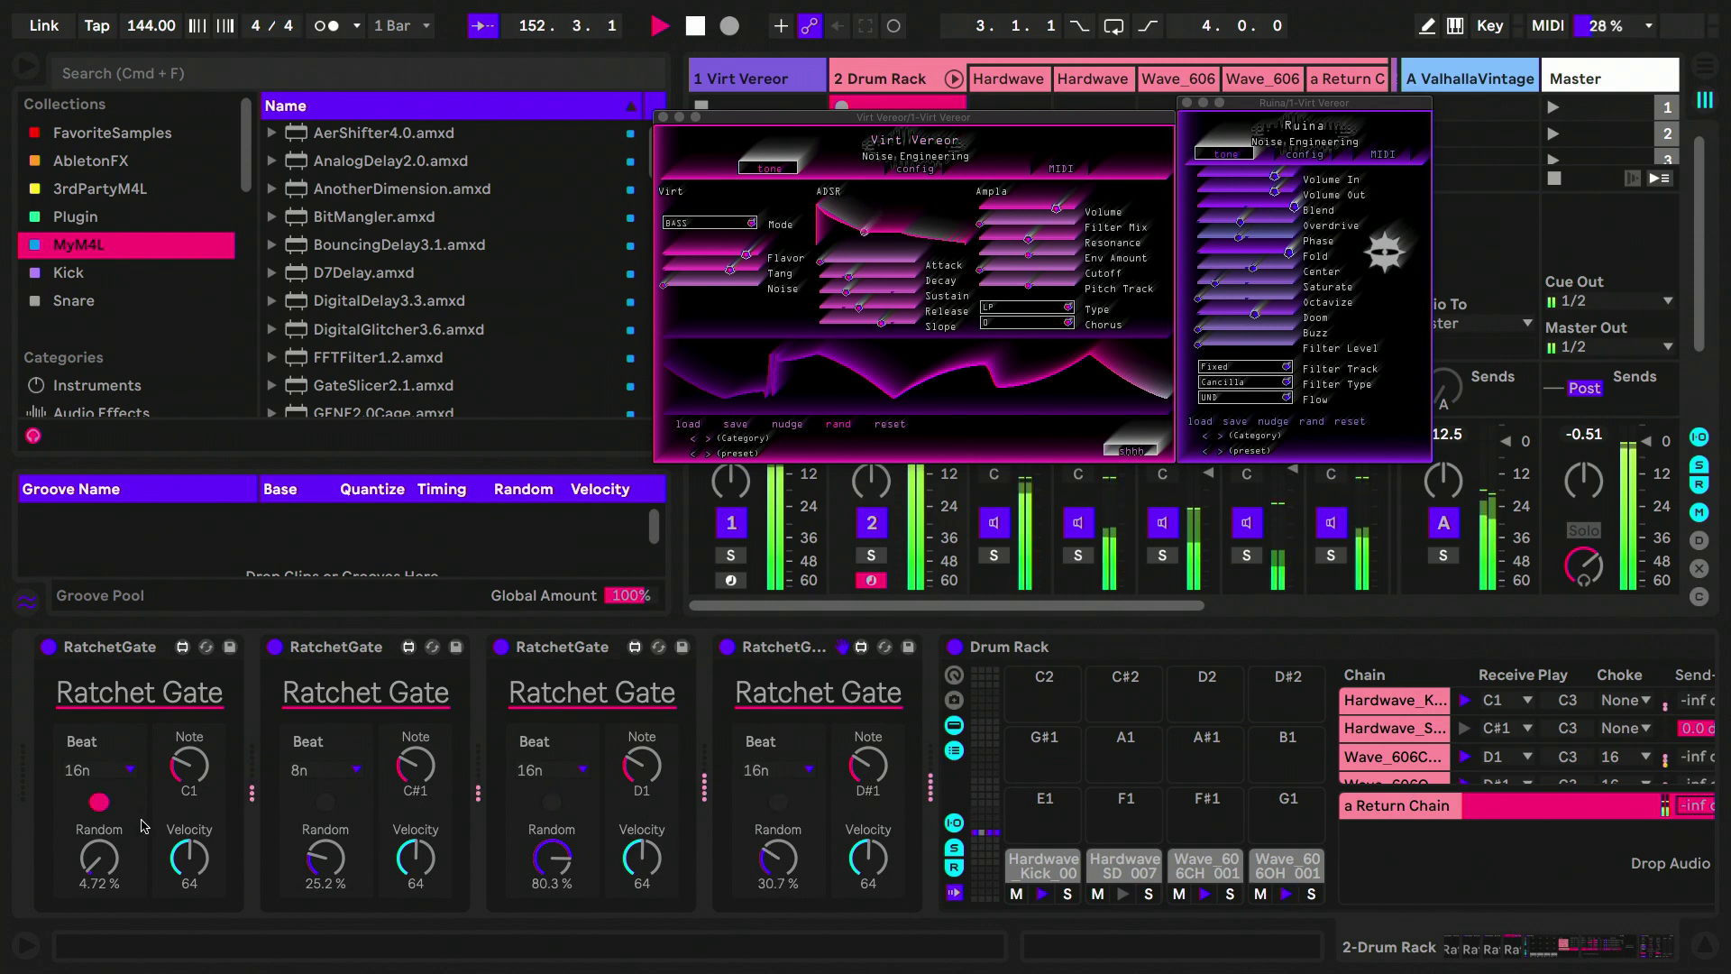
left_click_drag(99, 861, 99, 850)
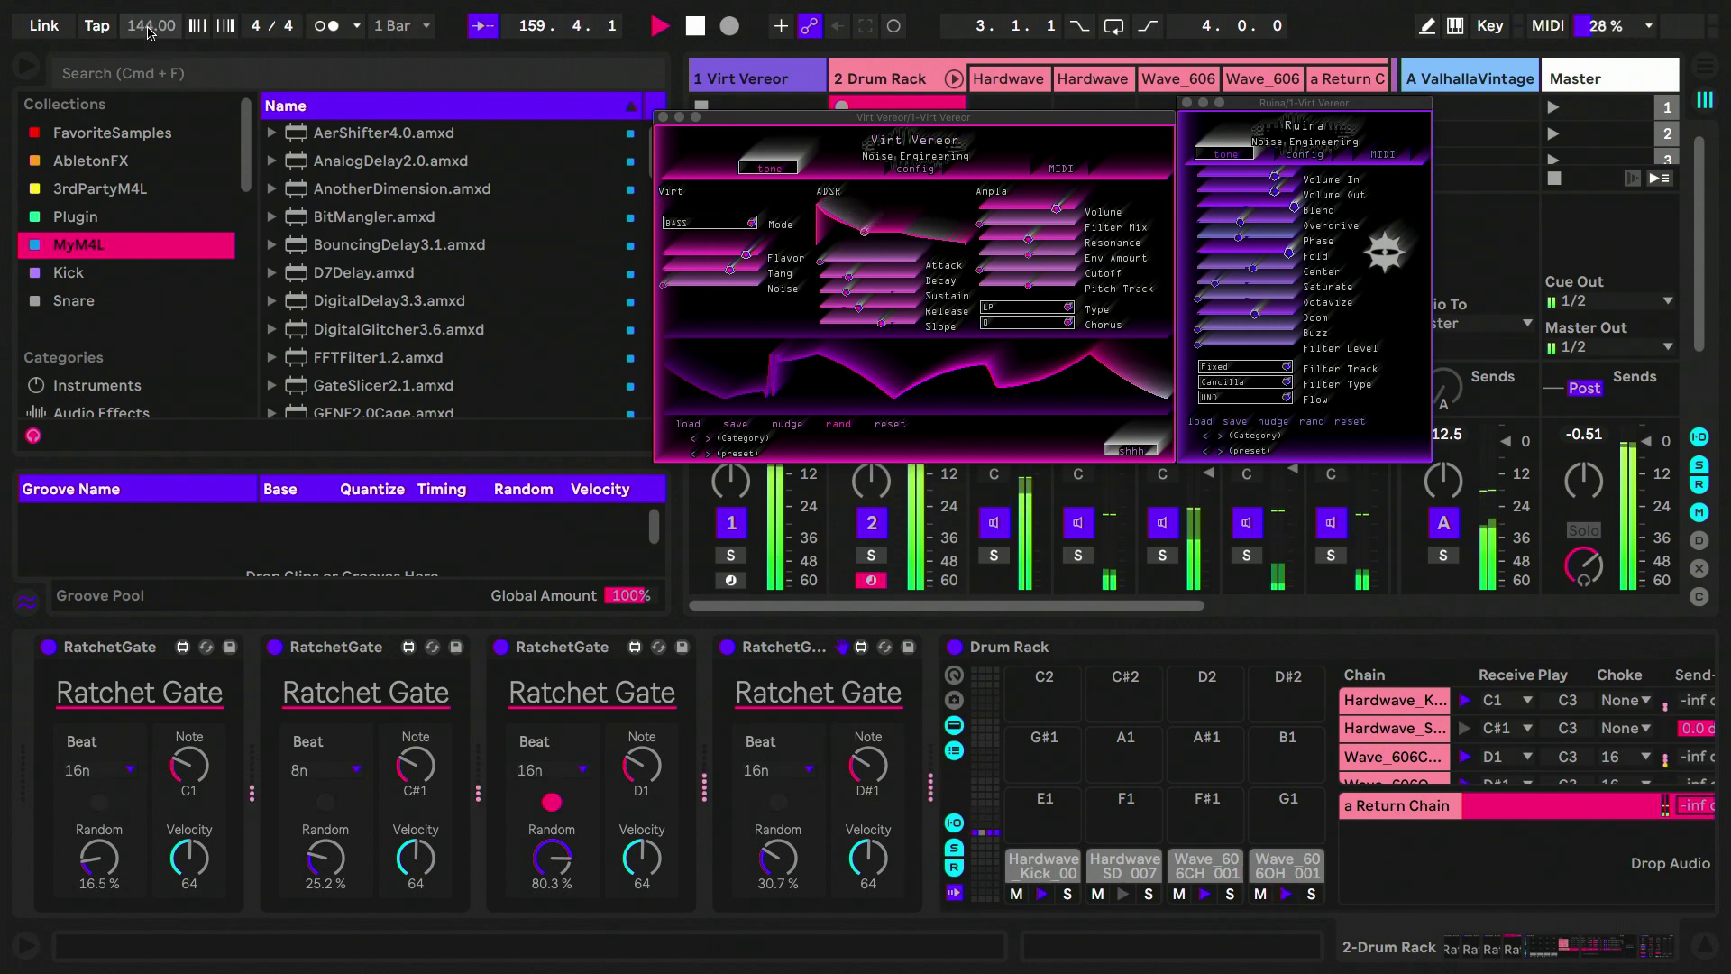
Step: Raise the song tempo to 177.00 BPM
left_click_drag(148, 35, 147, 31)
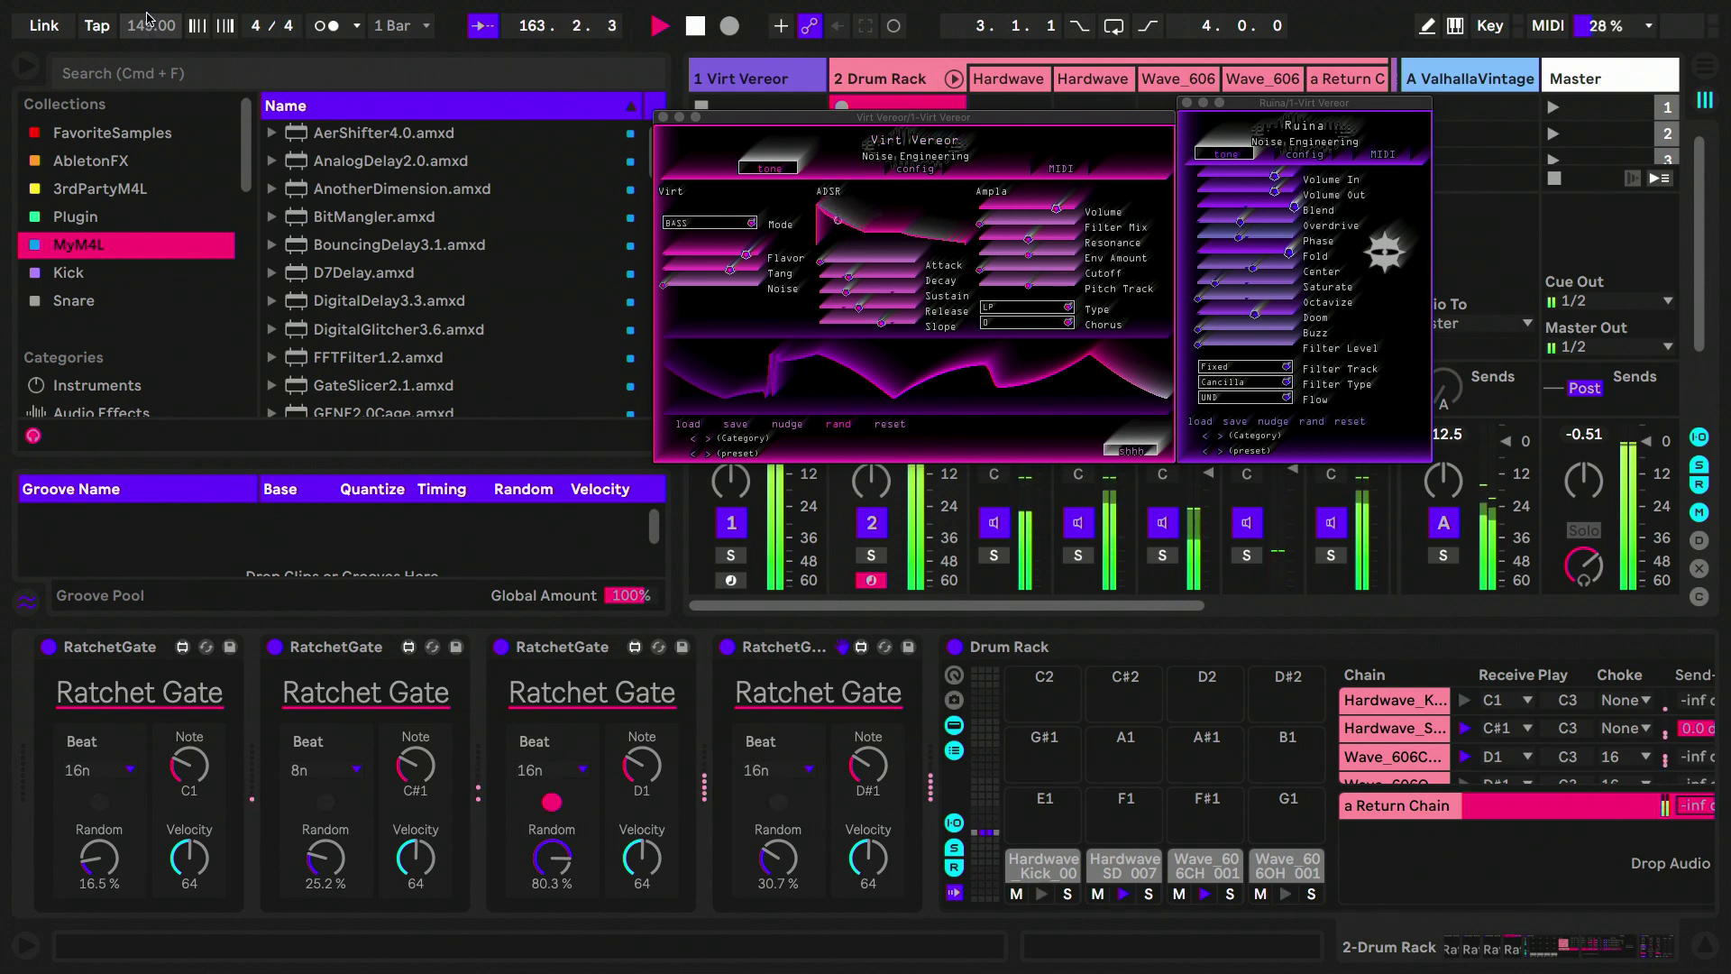
left_click_drag(147, 12, 147, 10)
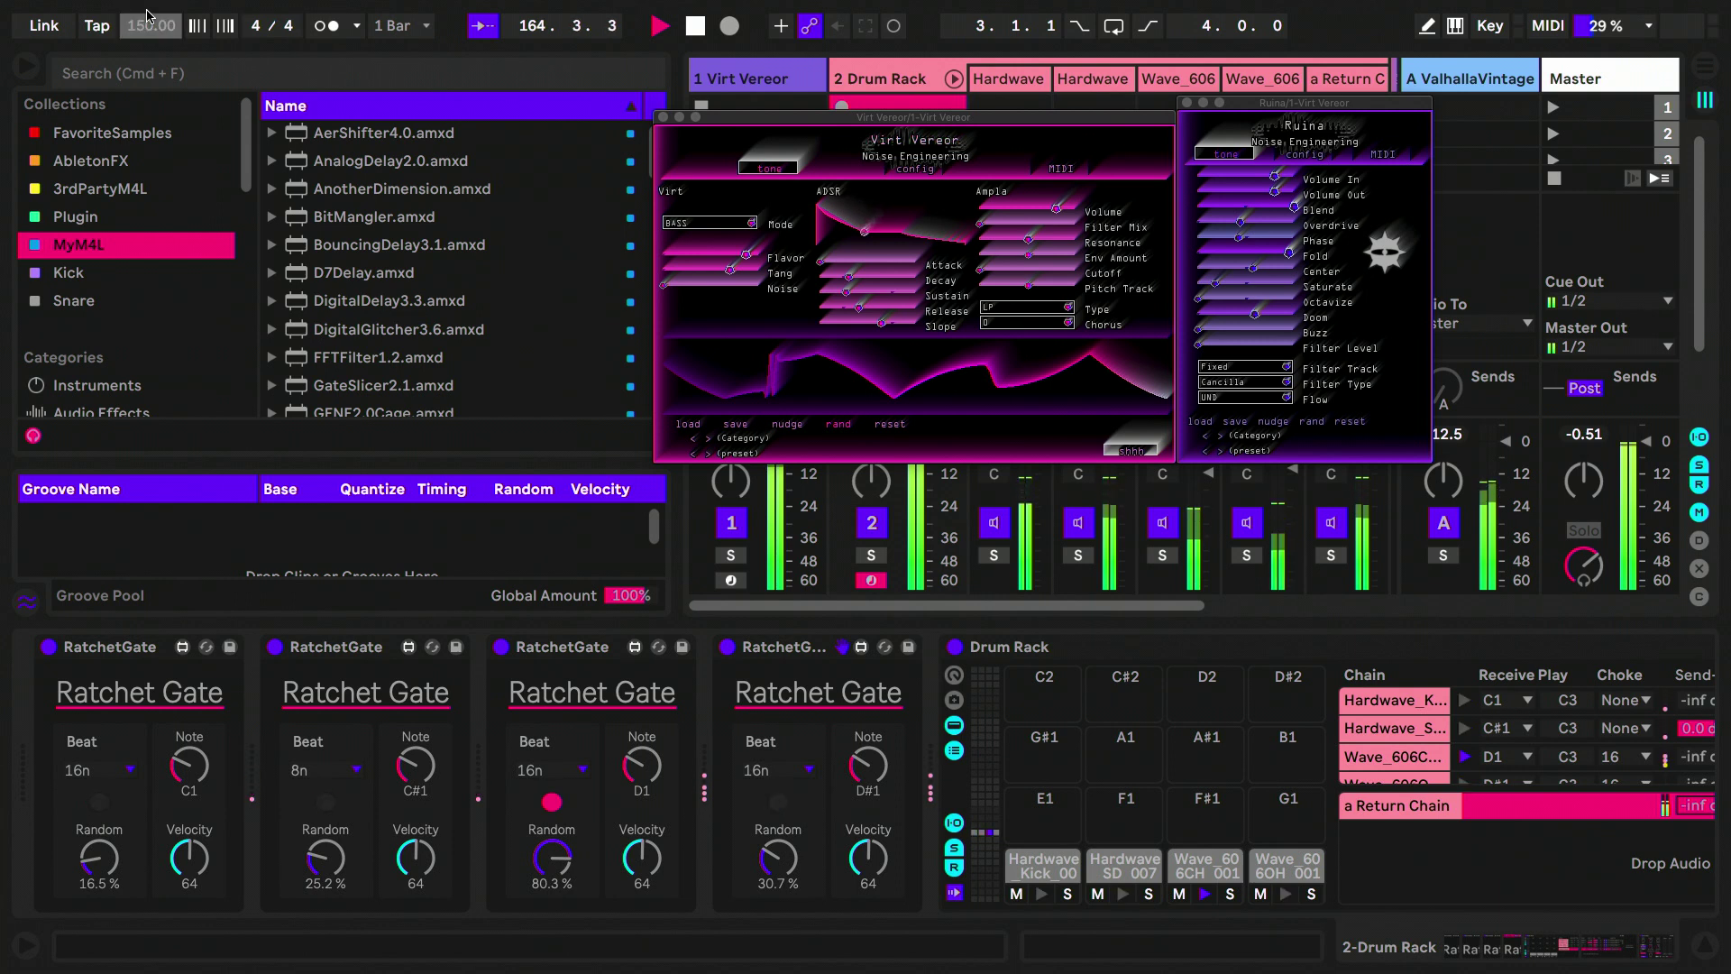
key("Up")
key("Up")
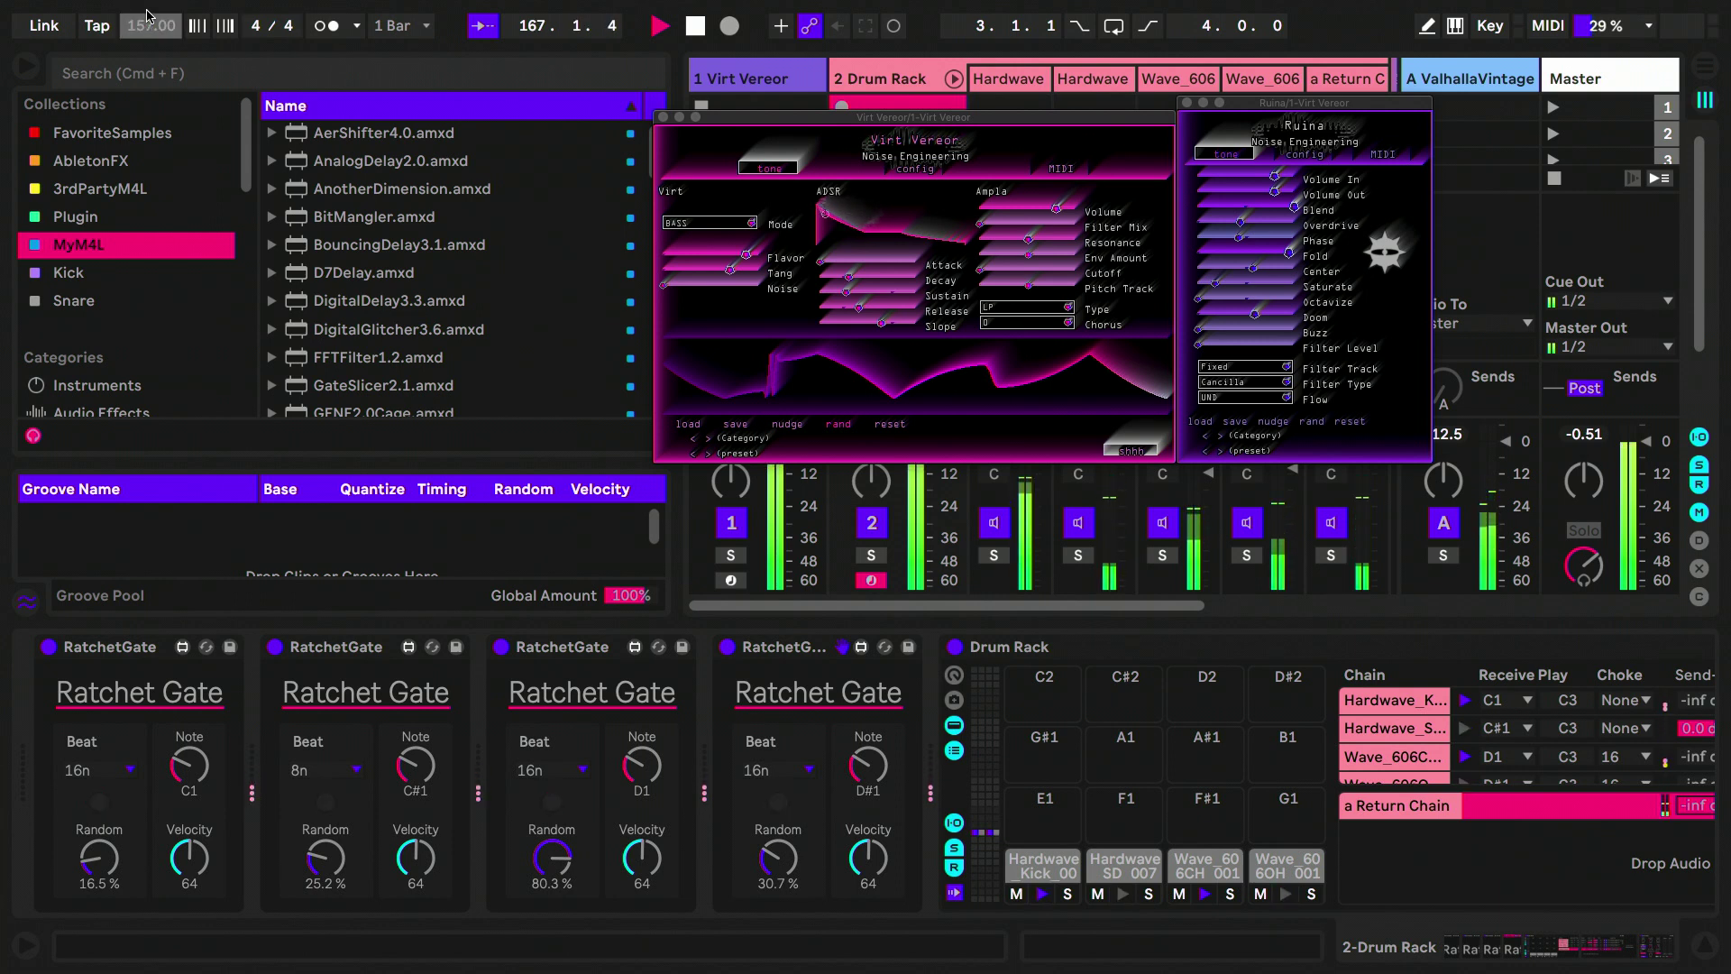
key("Up")
key("Up")
key("Up")
key("Up")
key("Up")
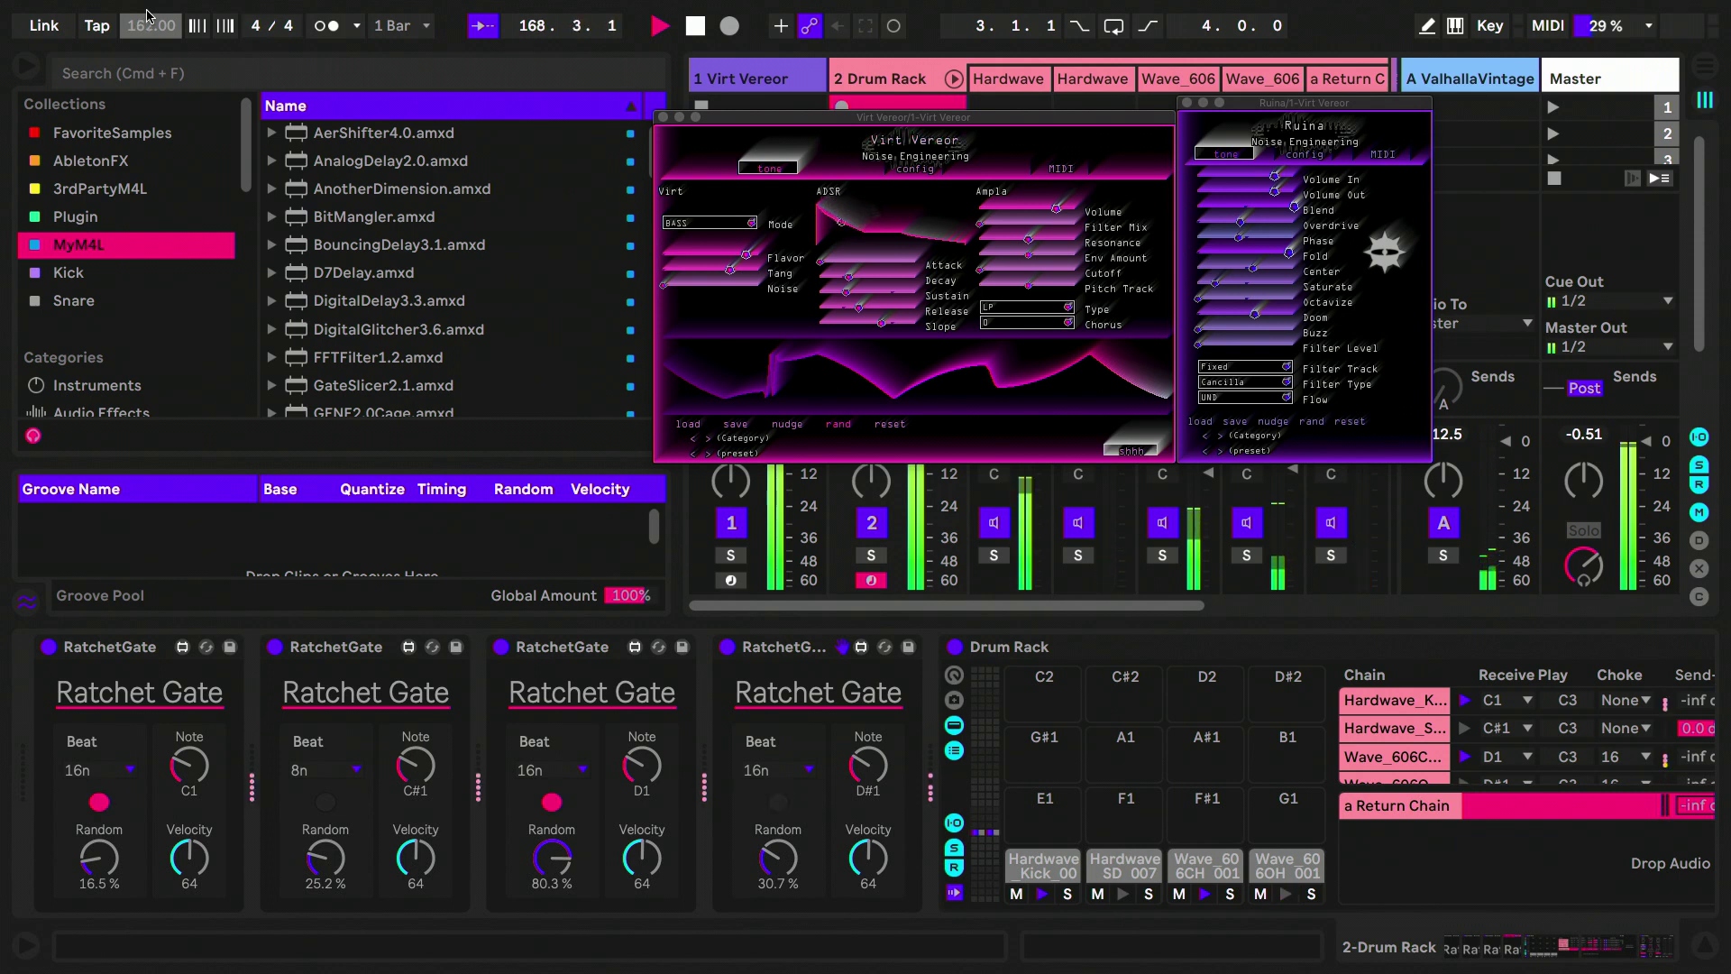
key("Up")
key("Up")
key("Up")
key("Up")
key("Up")
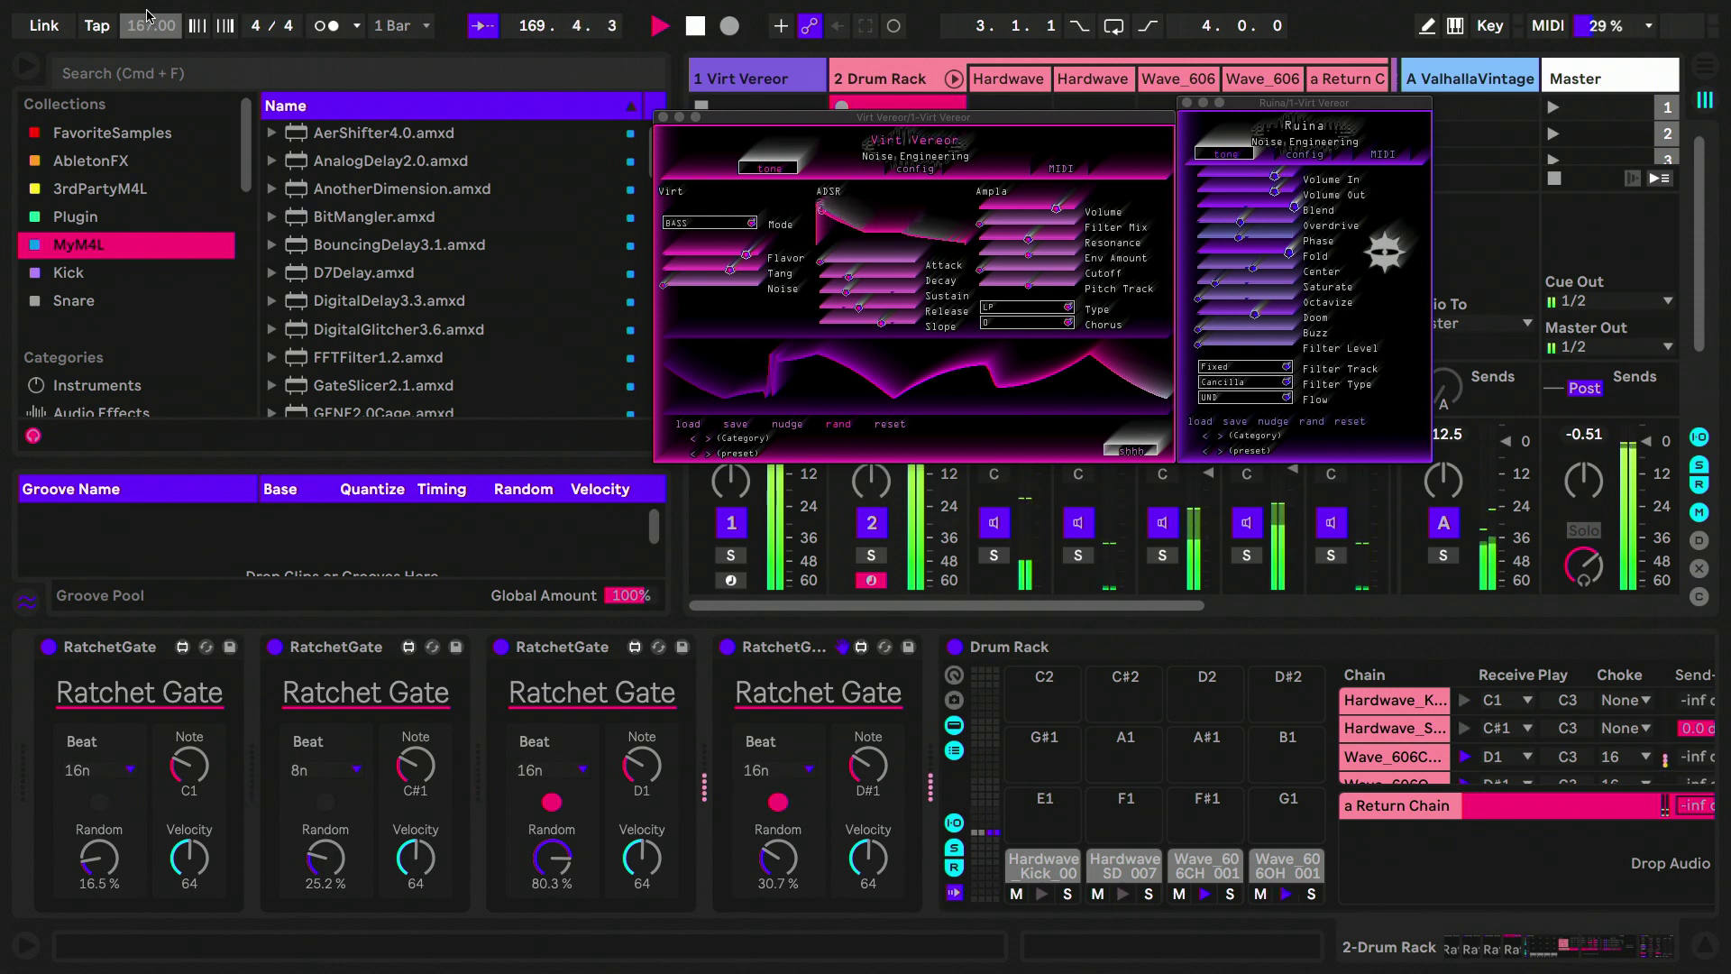
key("Up")
key("Up")
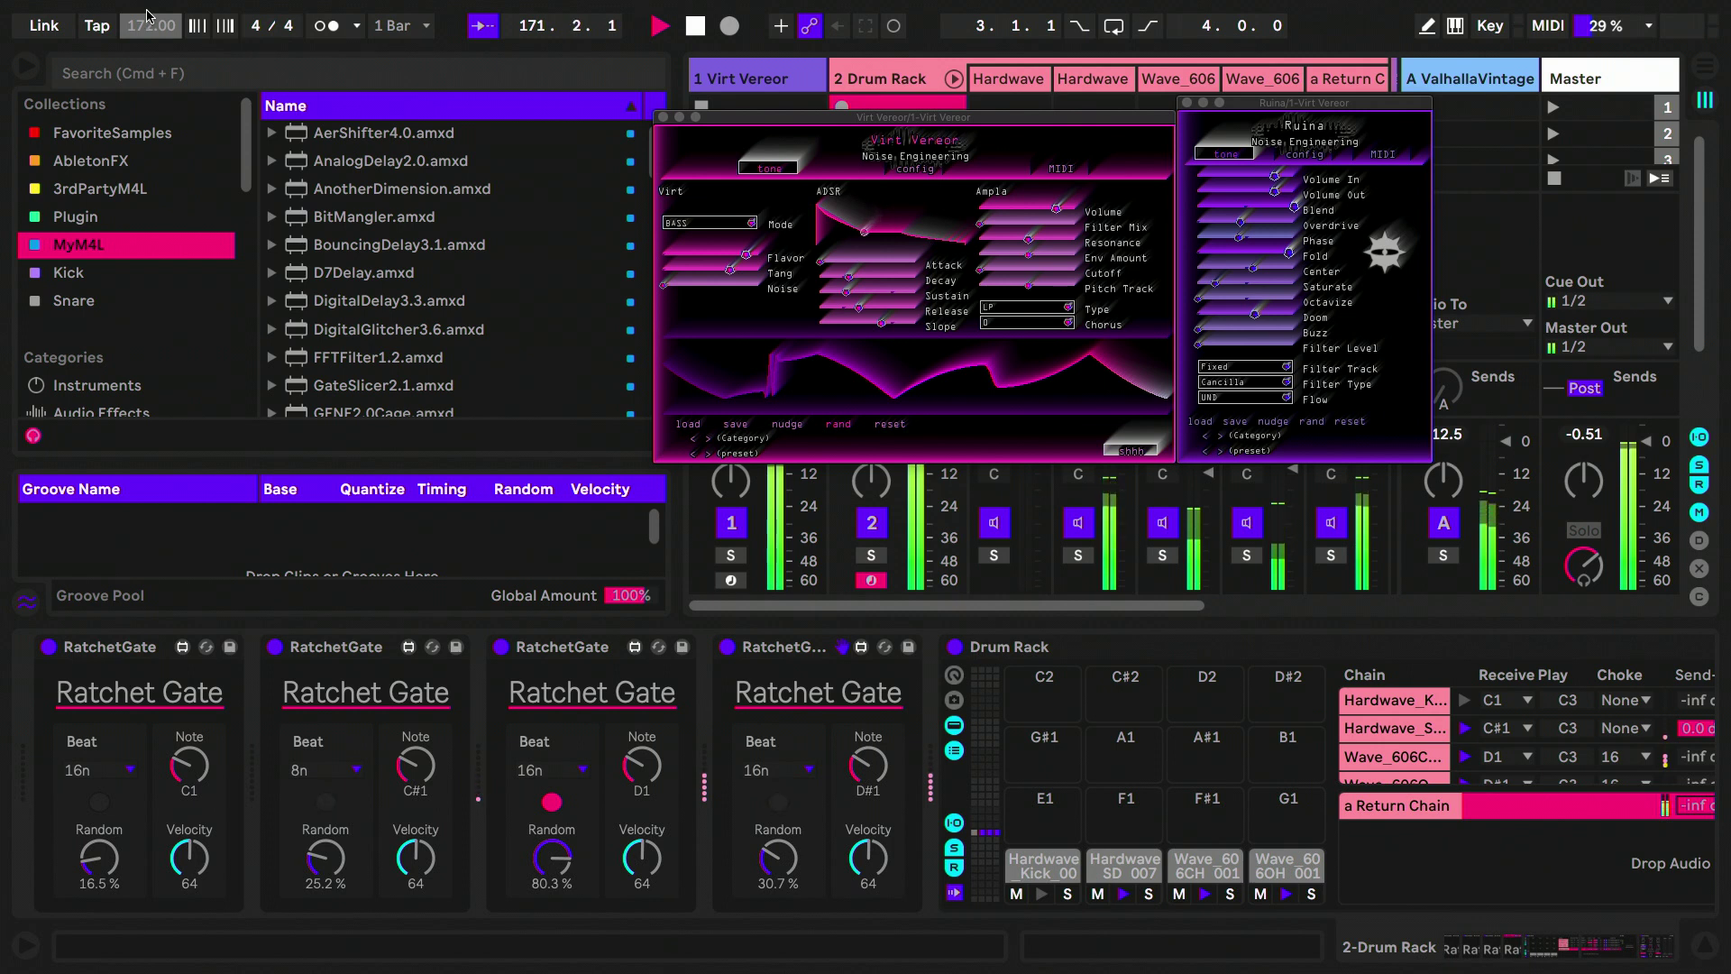
key("Up")
key("Up")
key("Up")
key("Up")
key("Up")
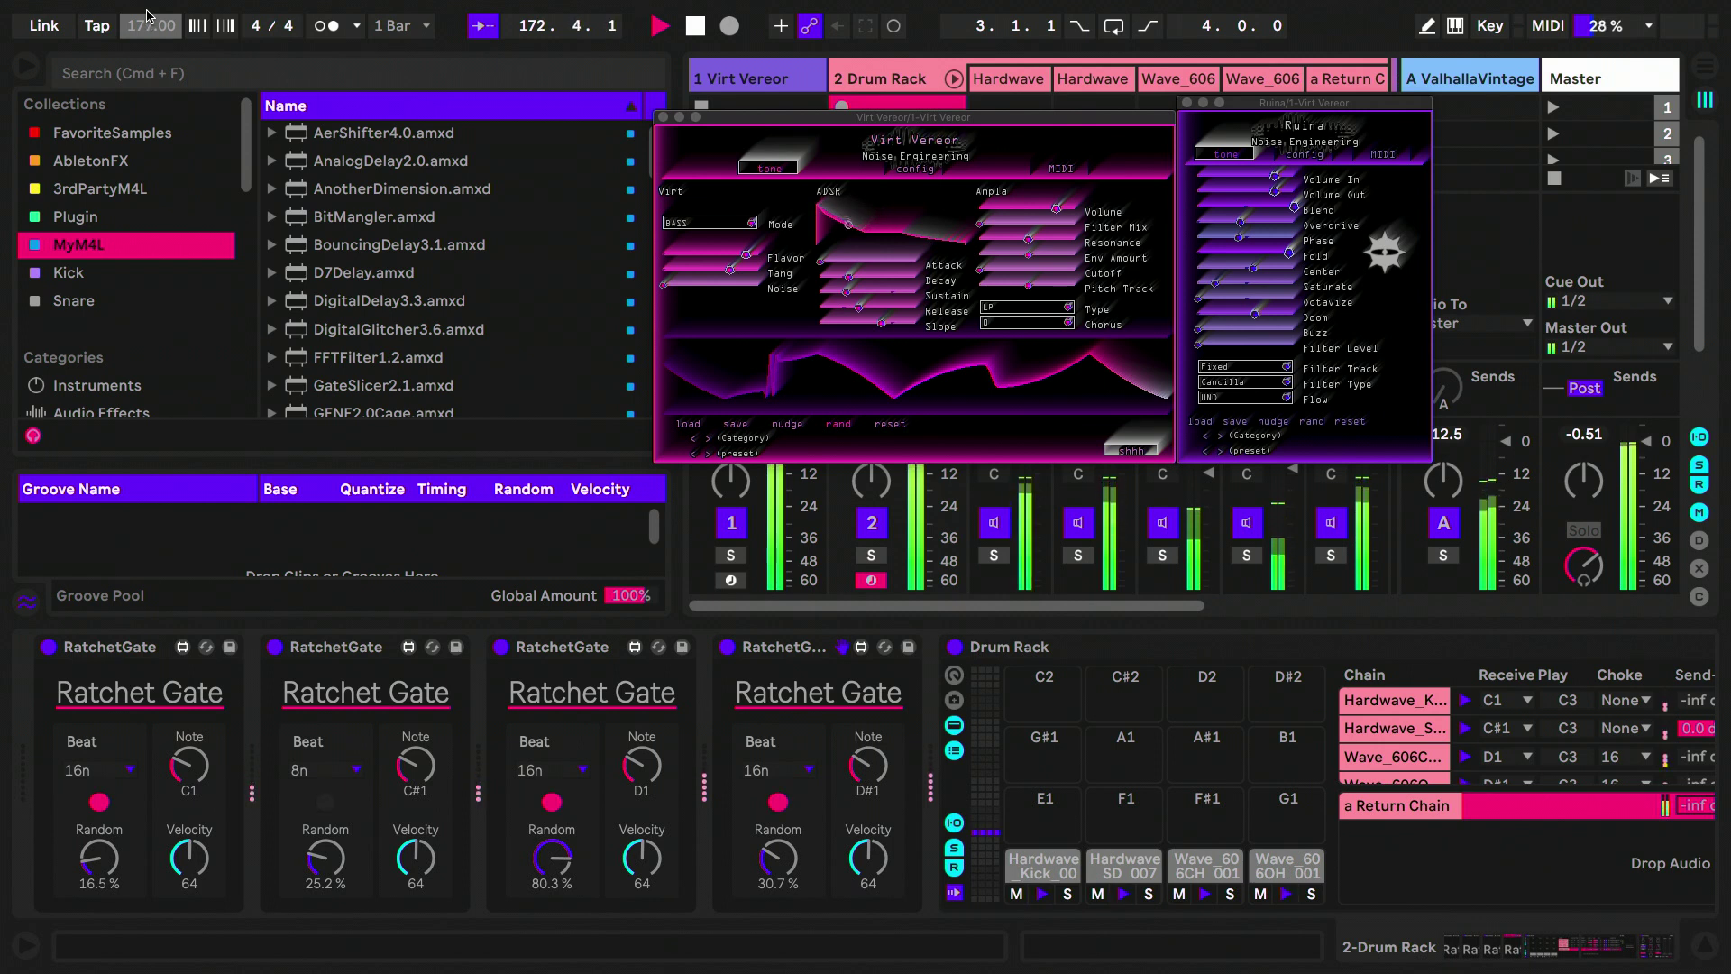
Step: Set Random to 33.9 % on the D1 Ratchet Gate, 5.51 % on the C#1 gate and 16.5 % on the C1 gate
left_click_drag(99, 847, 99, 869)
mouse_move(552, 857)
left_mouse_down()
mouse_move(552, 888)
mouse_move(552, 871)
left_mouse_up()
left_click_drag(325, 857, 326, 879)
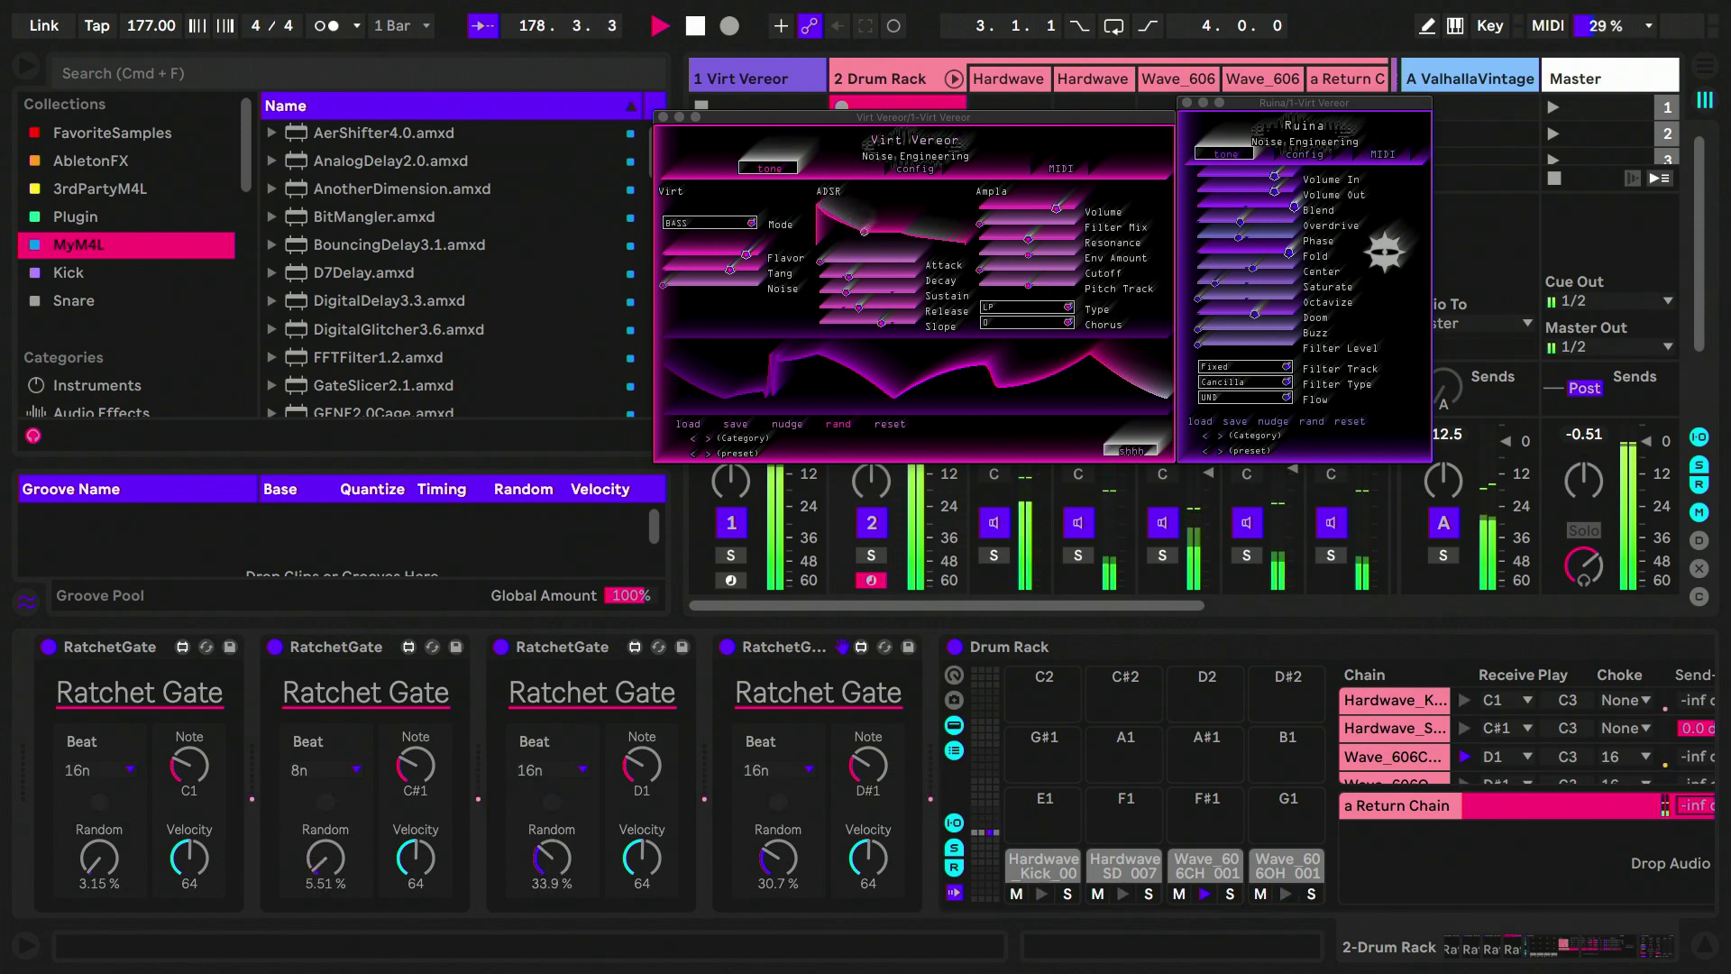
left_click_drag(108, 864, 108, 848)
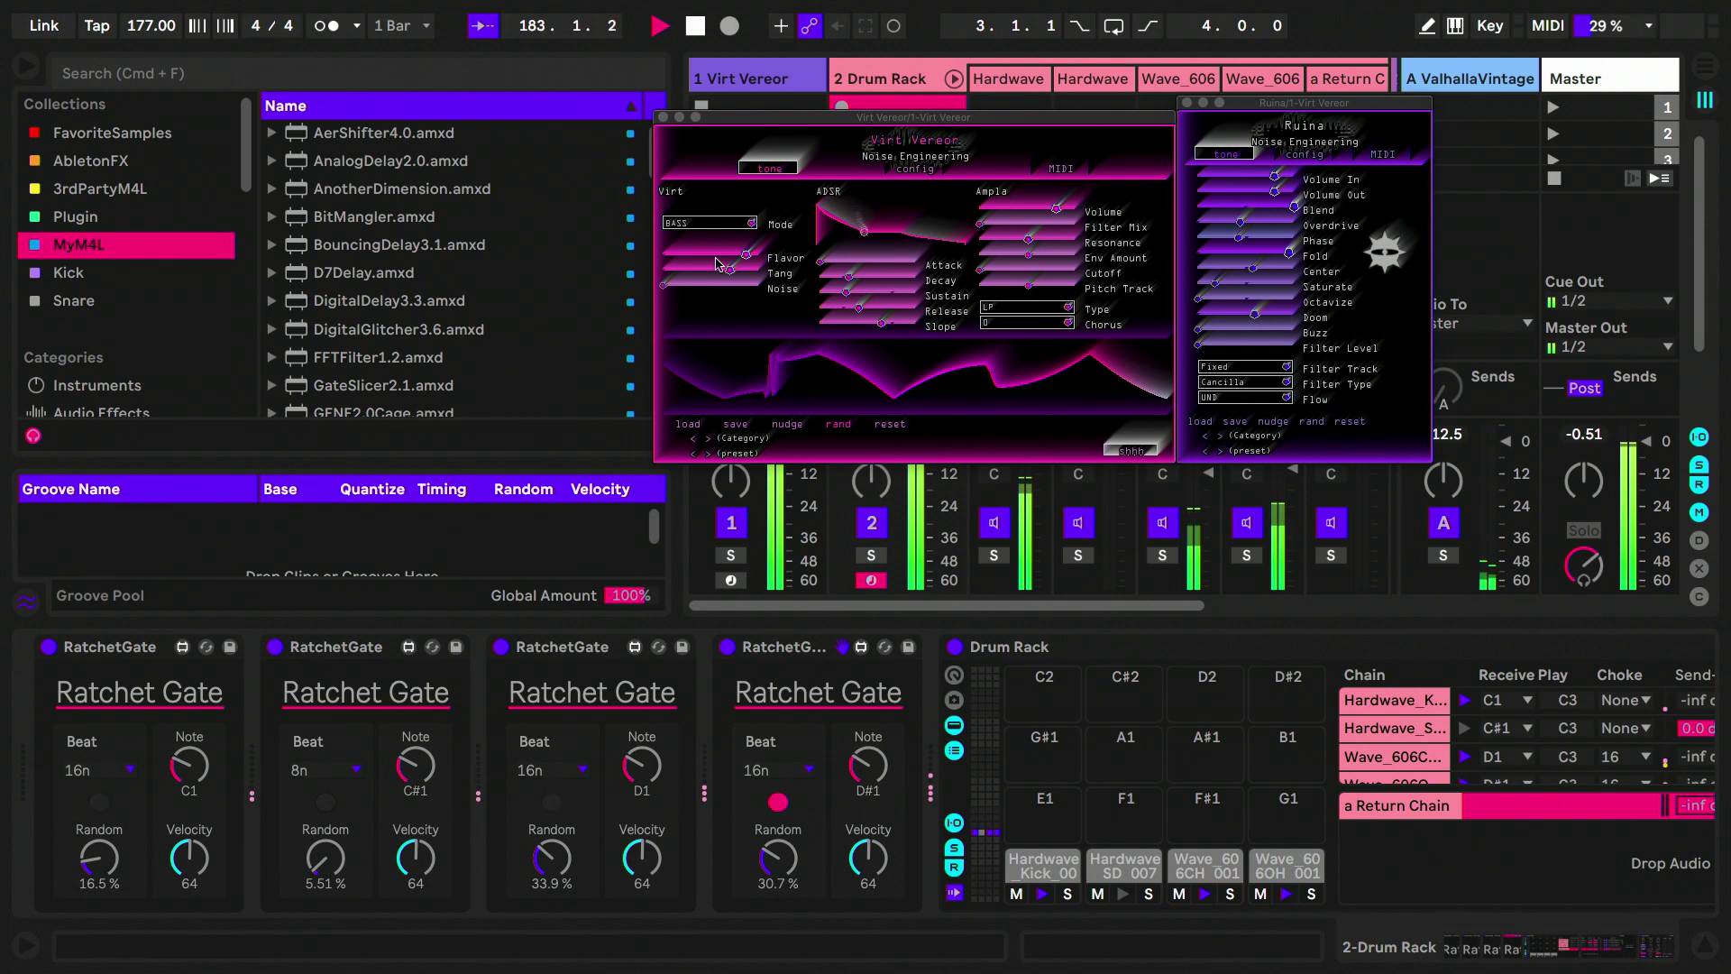
Step: Lower the Virt Vereor's Flavor and Tang, and raise Phase in the Ruina distortion
left_click_drag(721, 253, 501, 294)
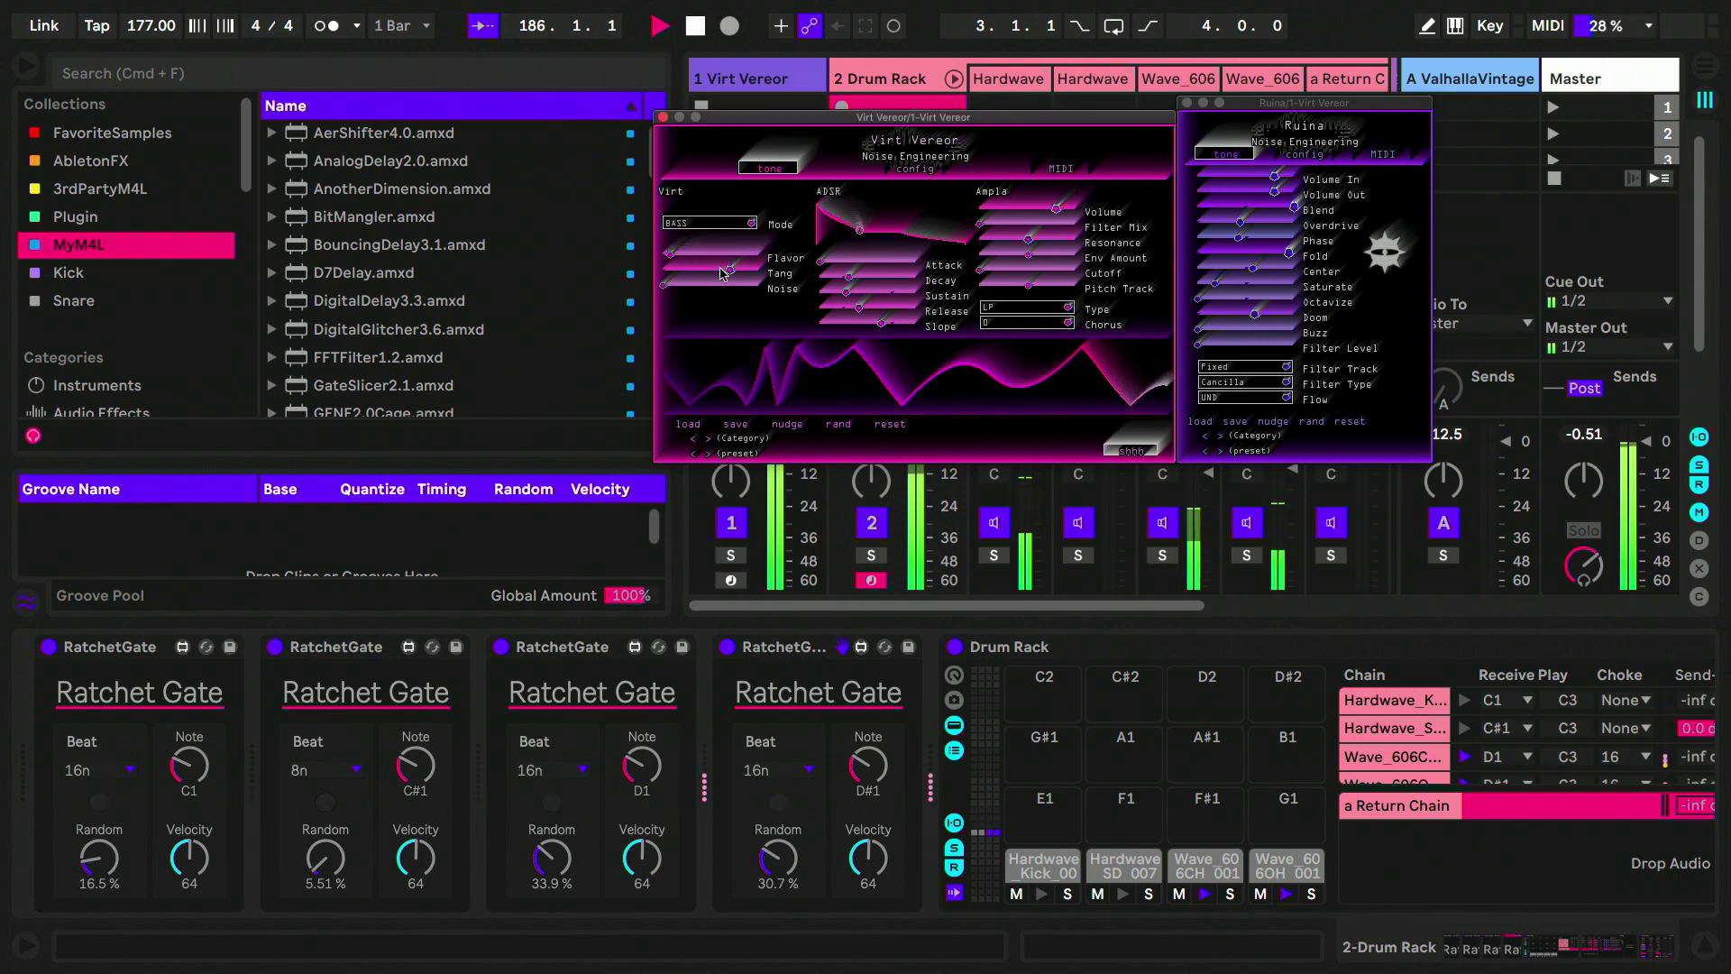
left_click_drag(719, 269, 619, 264)
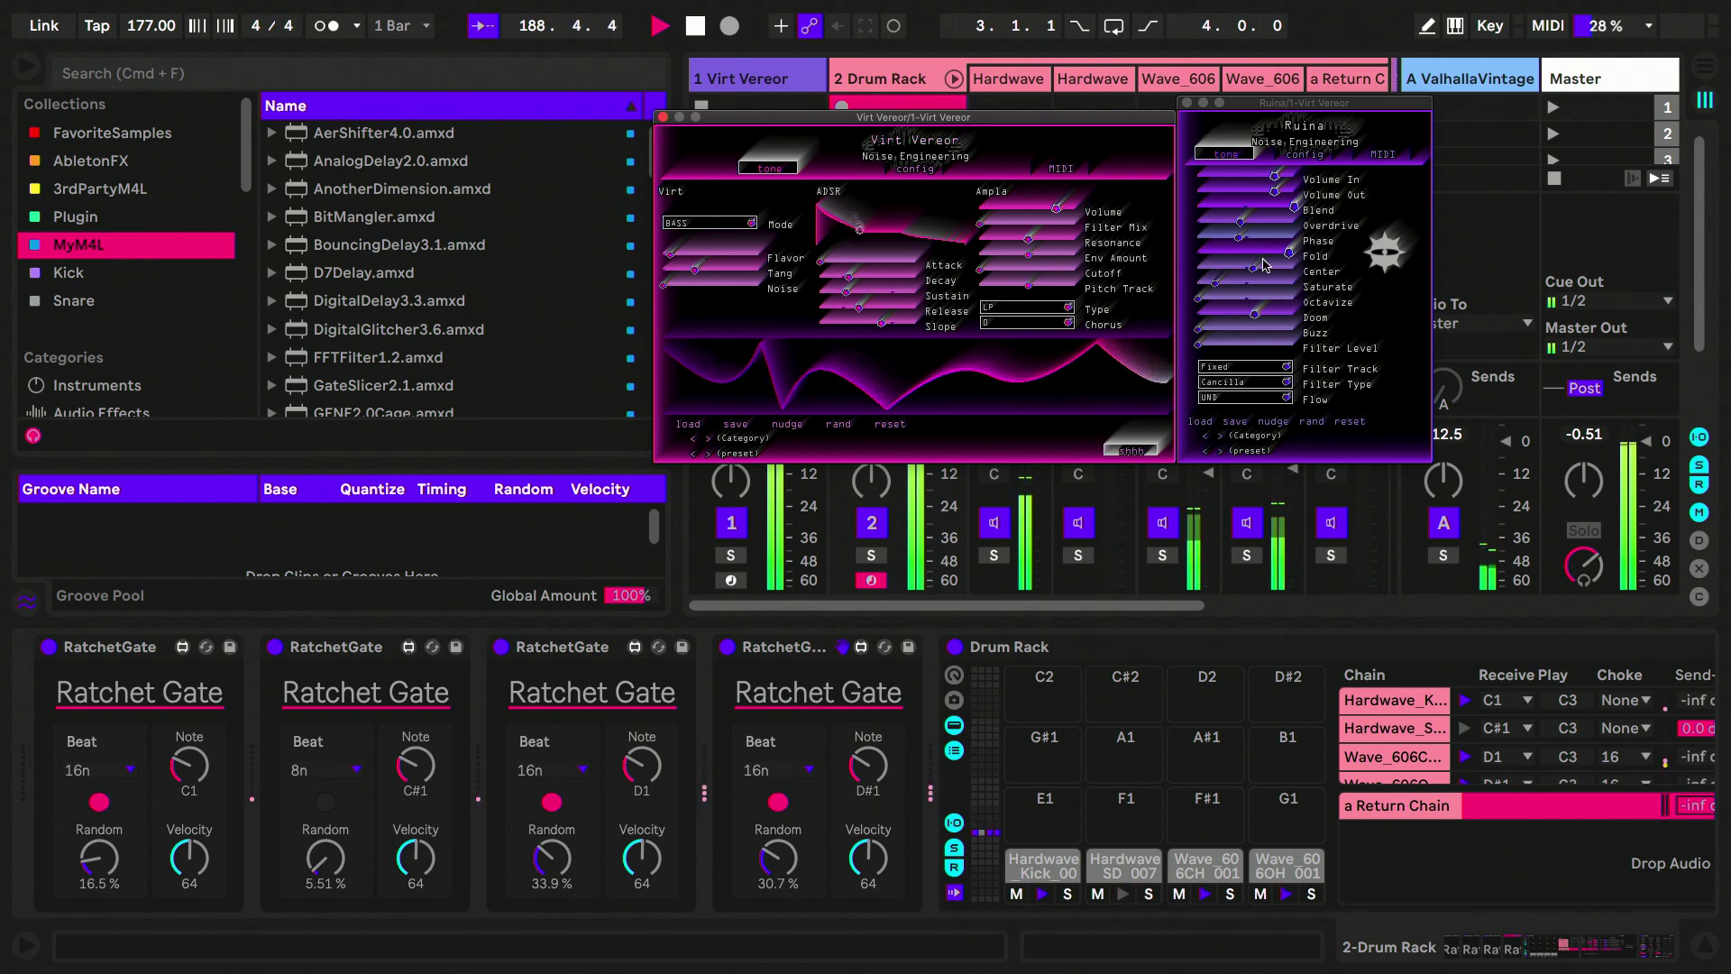
left_click_drag(1243, 244, 1336, 244)
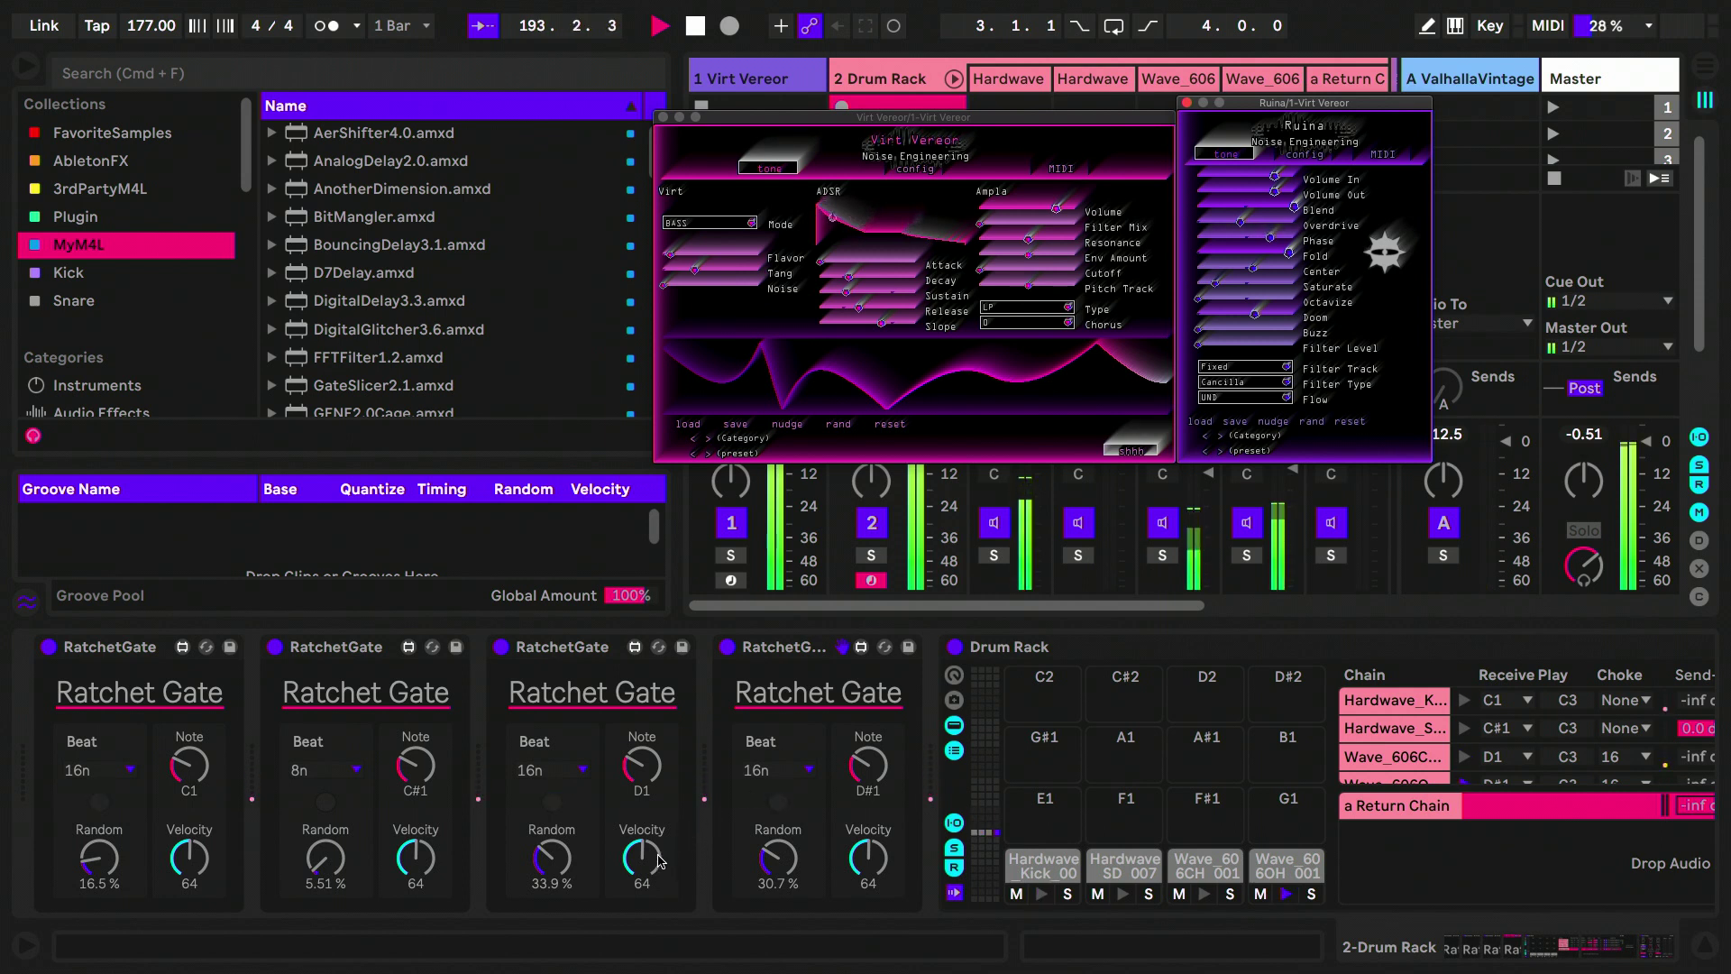
Step: Set the C1 Ratchet Gate's Beat to 8n and its Random to 13.4 %
left_click(98, 770)
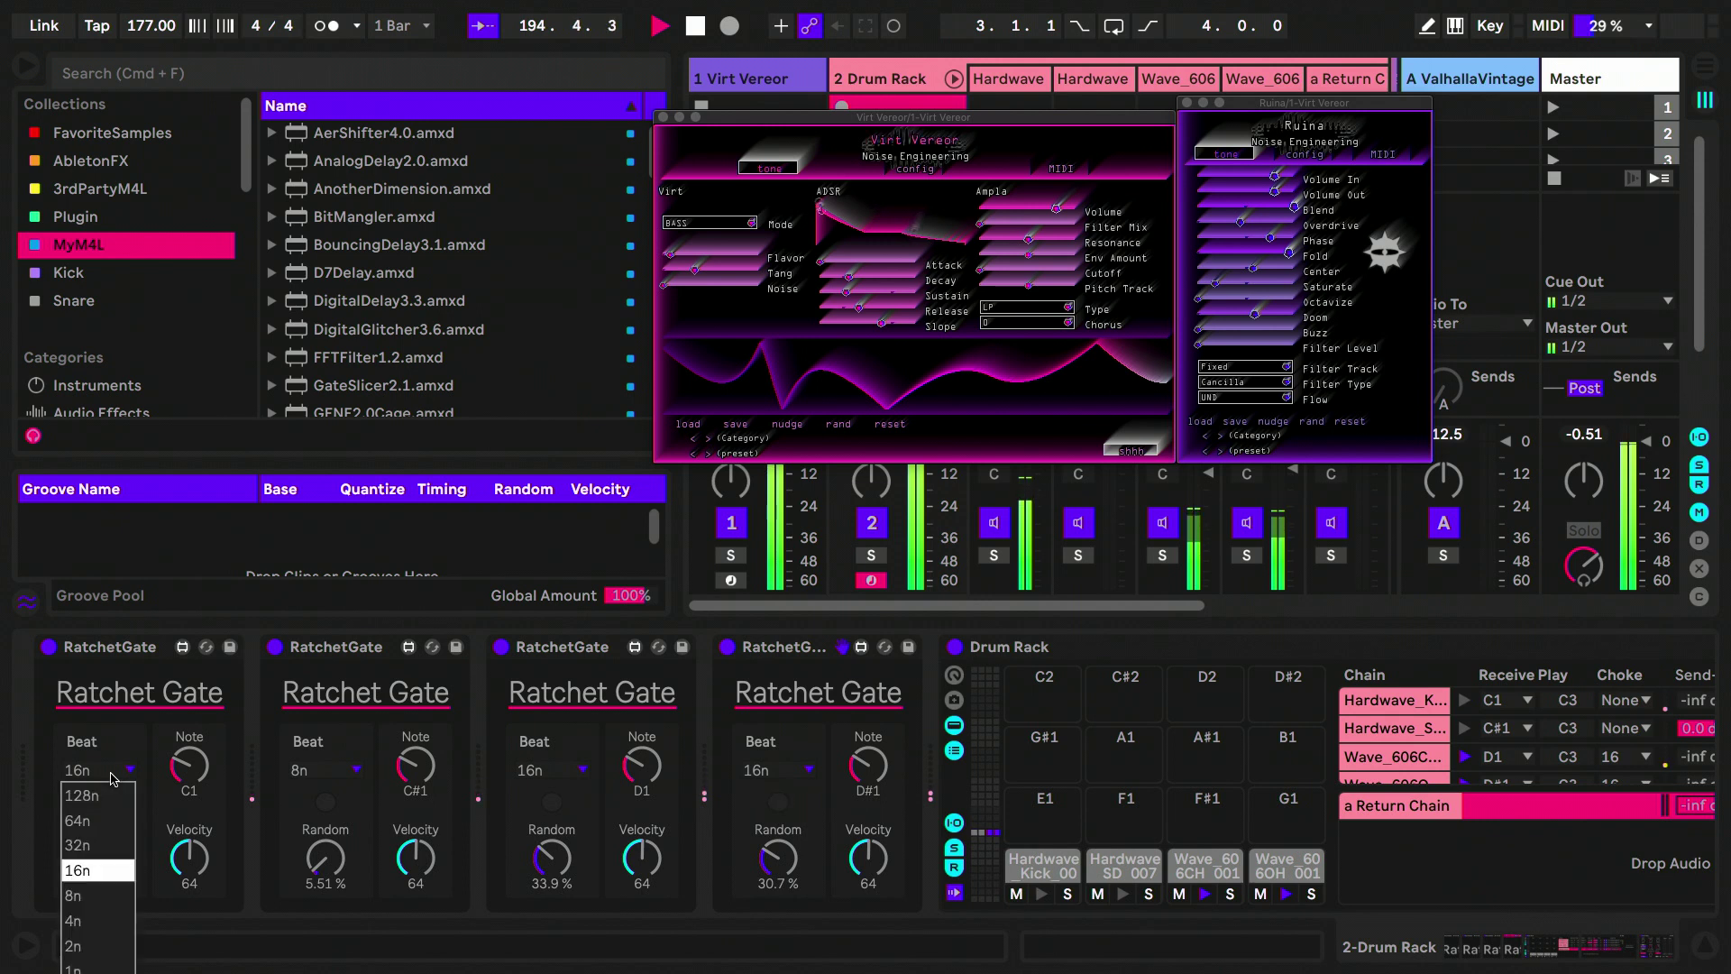
left_click(90, 898)
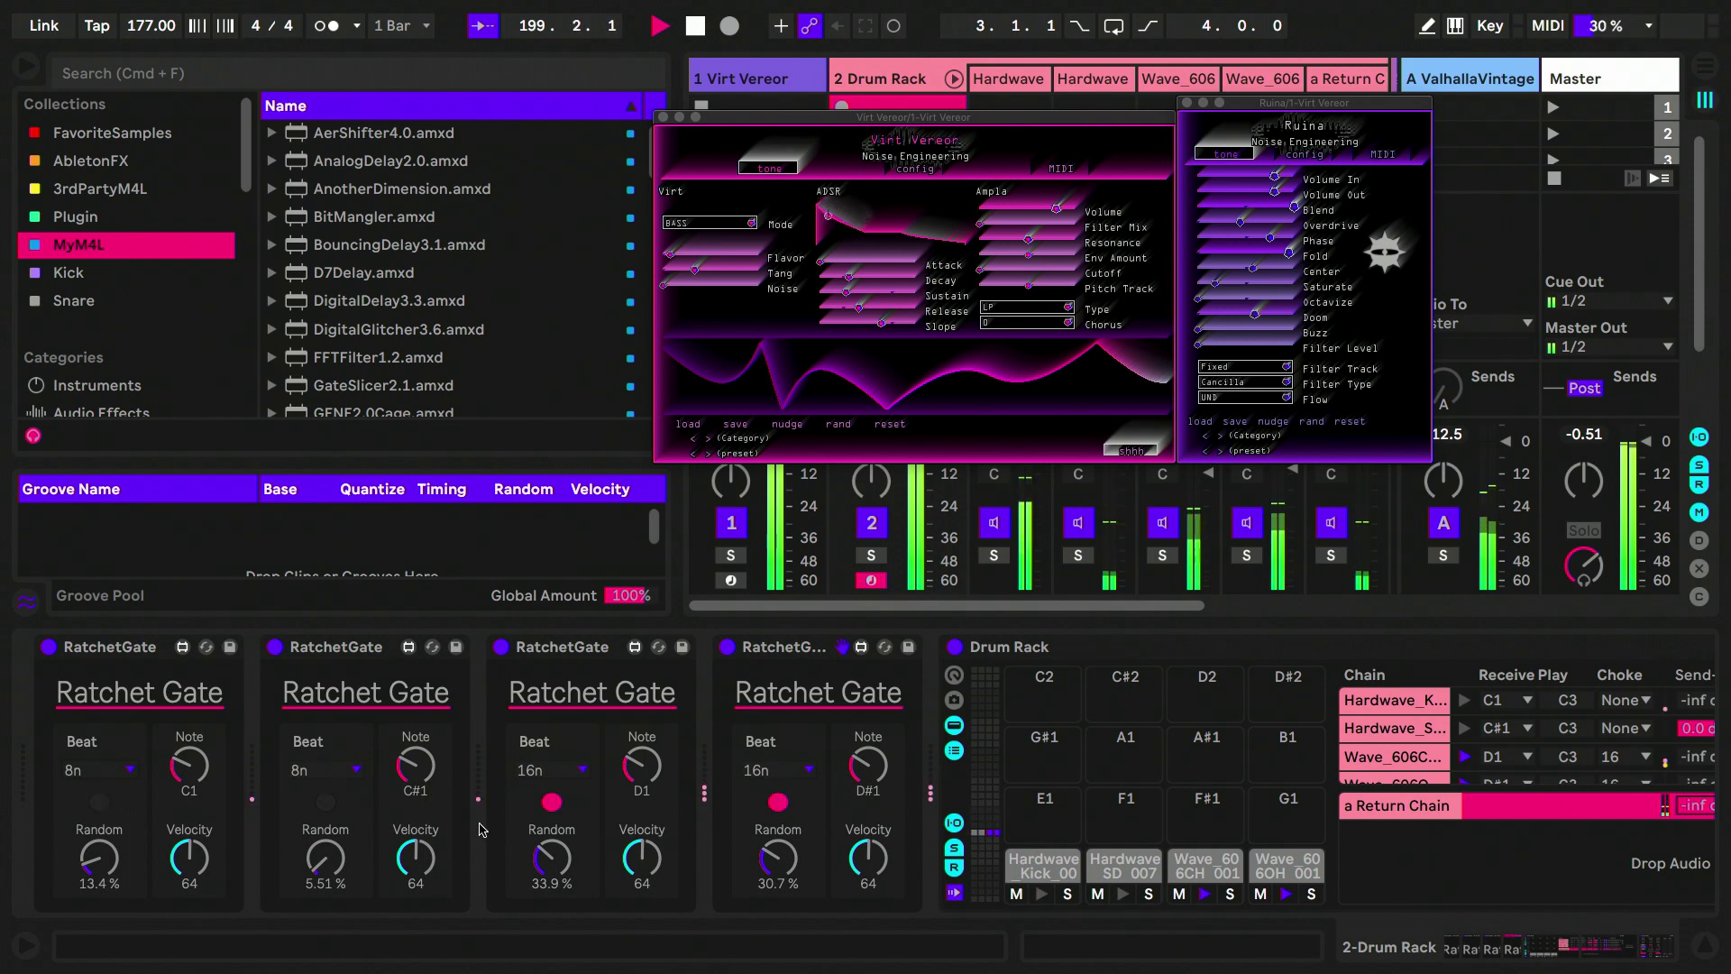
Step: Set Random to 85.0 % on the D1 Ratchet Gate and 39.4 % on the D#1 gate
left_click_drag(552, 858, 552, 785)
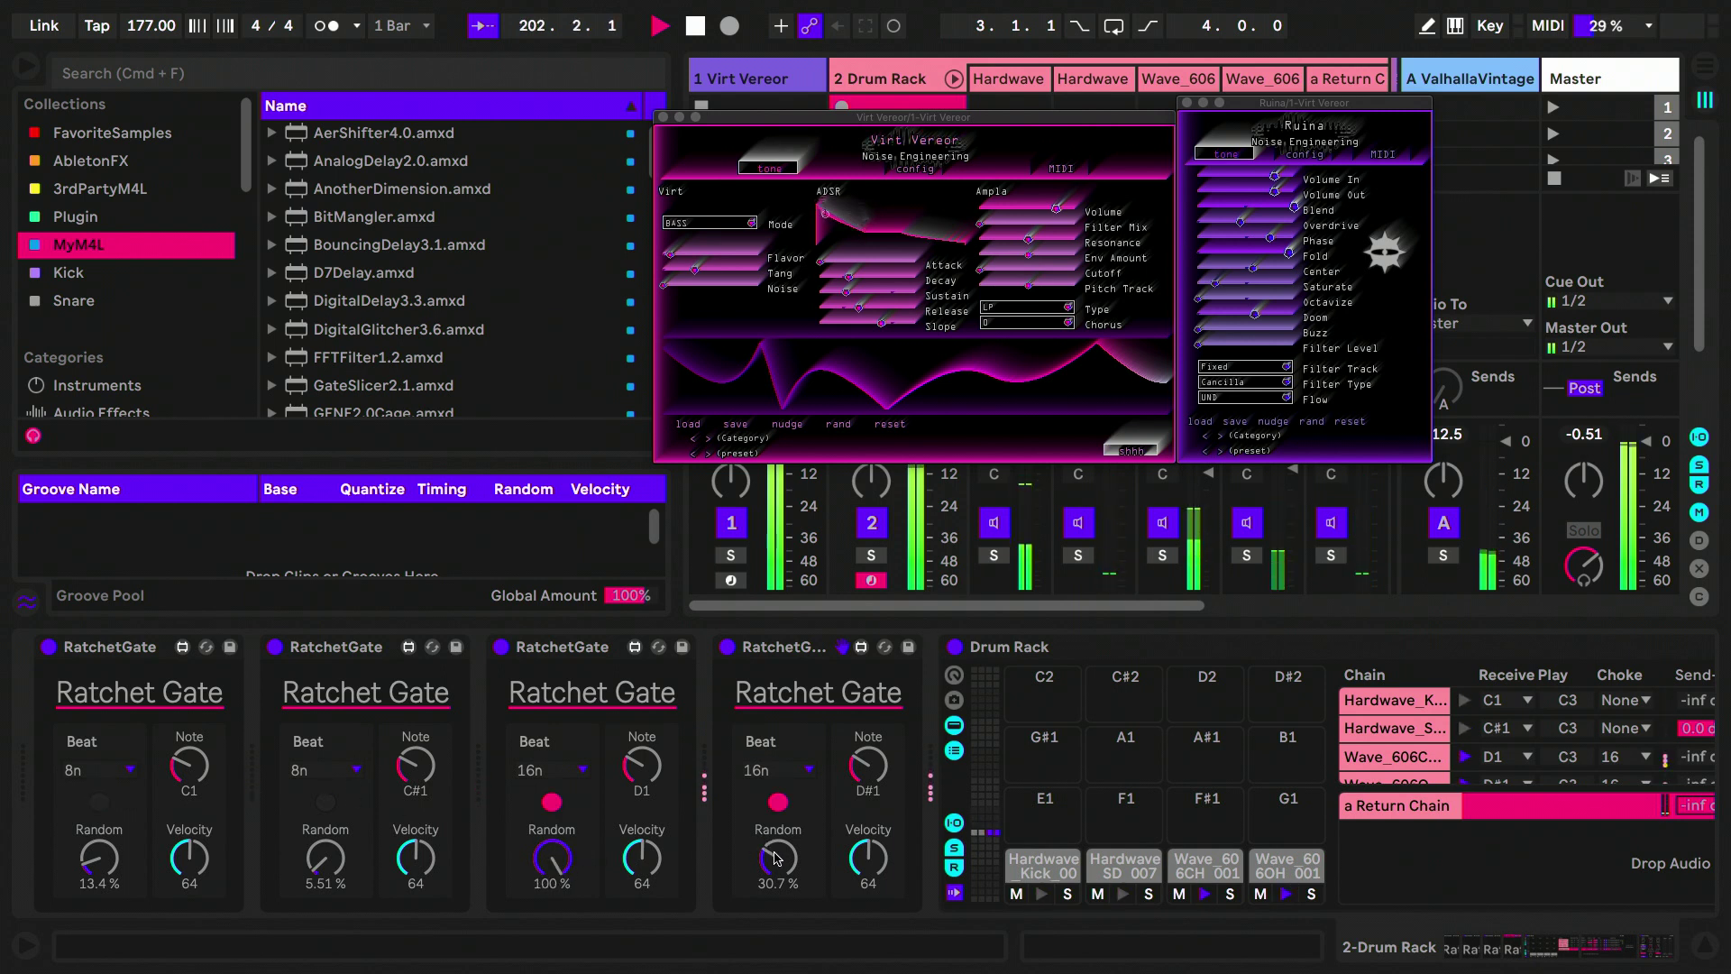
left_click_drag(777, 859, 777, 888)
left_click_drag(561, 857, 561, 867)
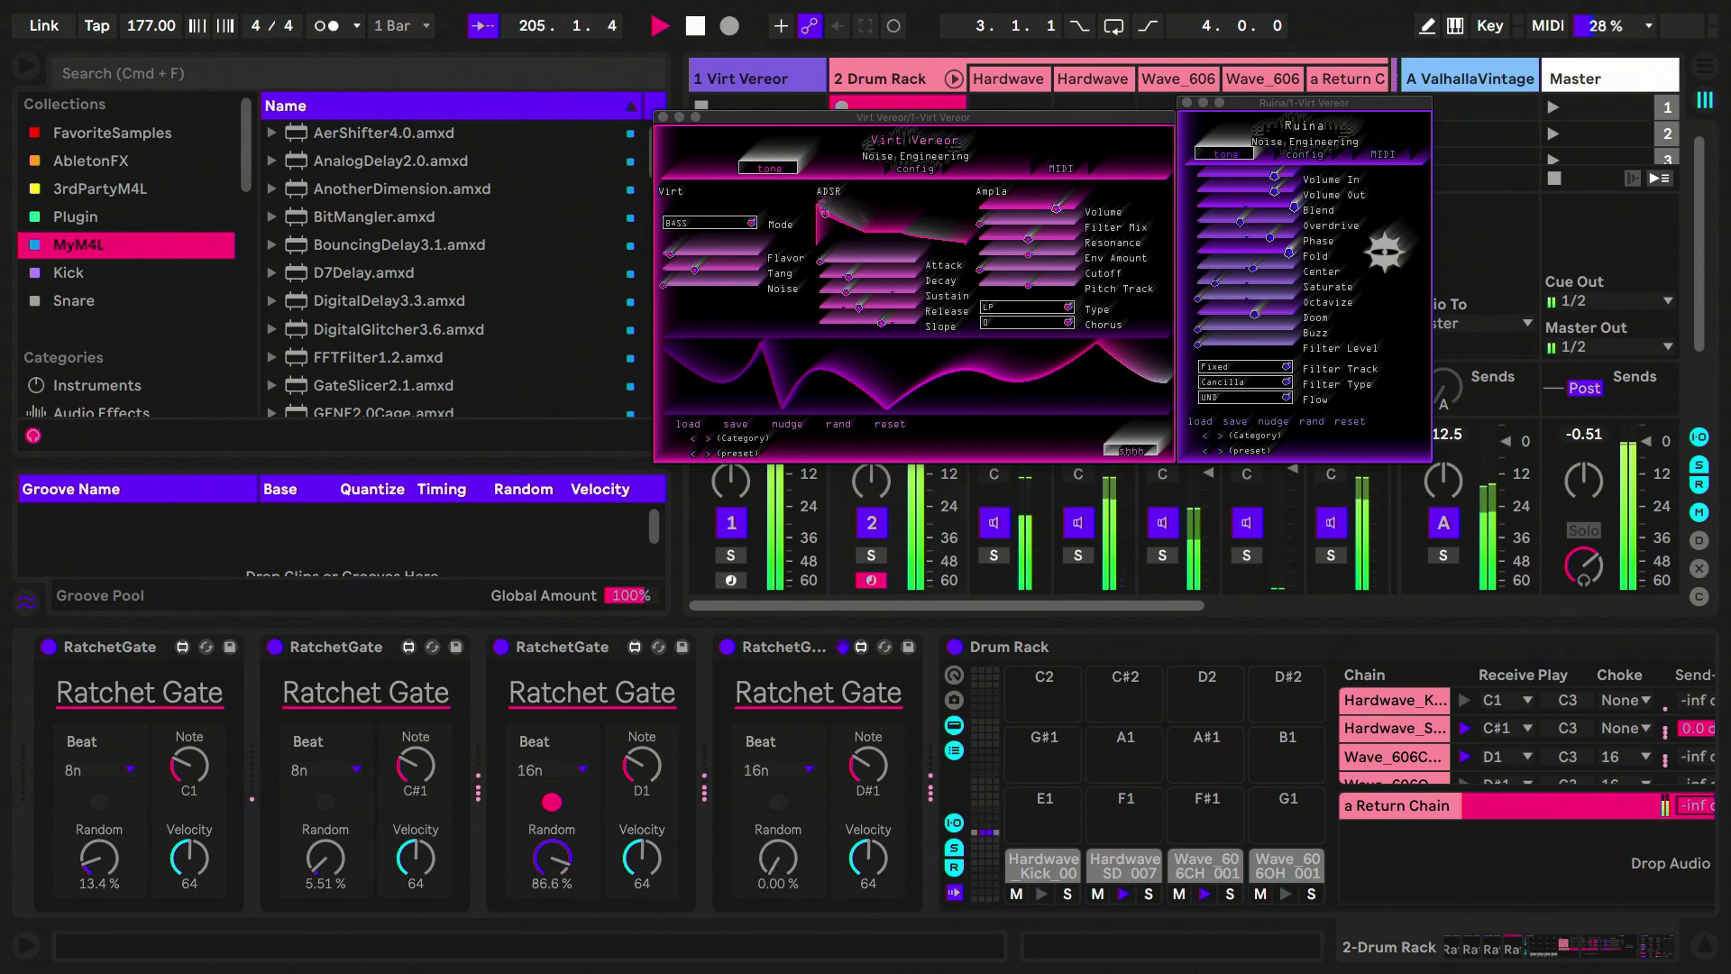
left_click_drag(780, 868, 780, 851)
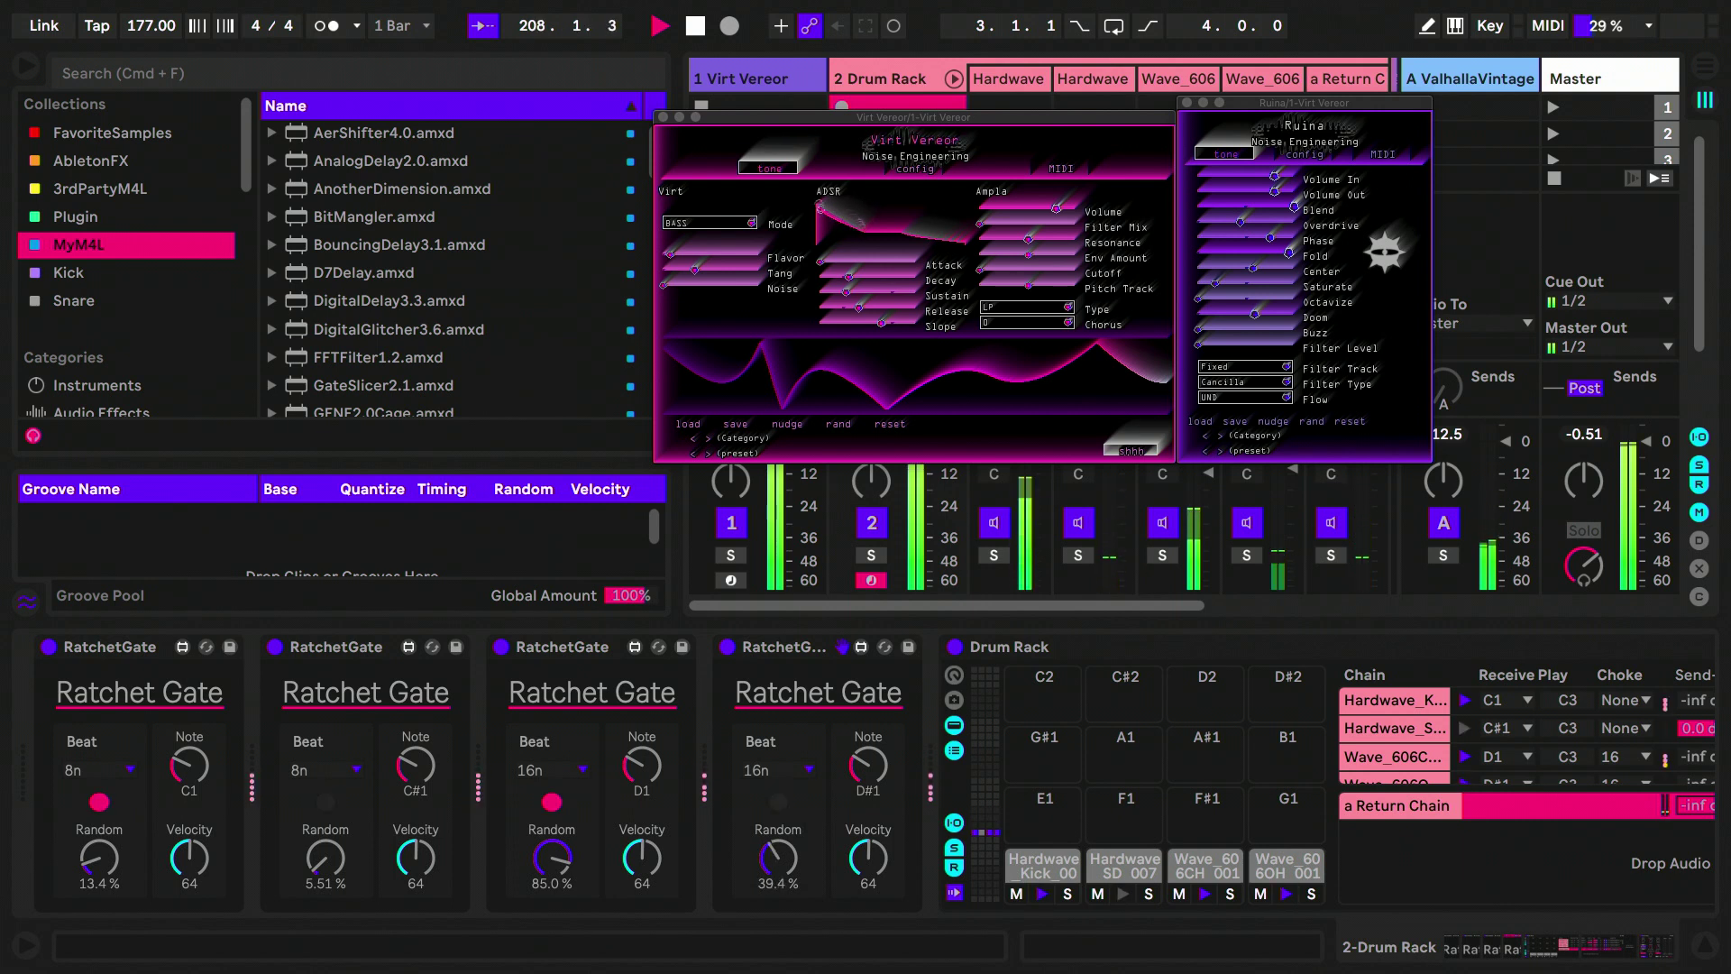
left_click_drag(780, 851, 780, 825)
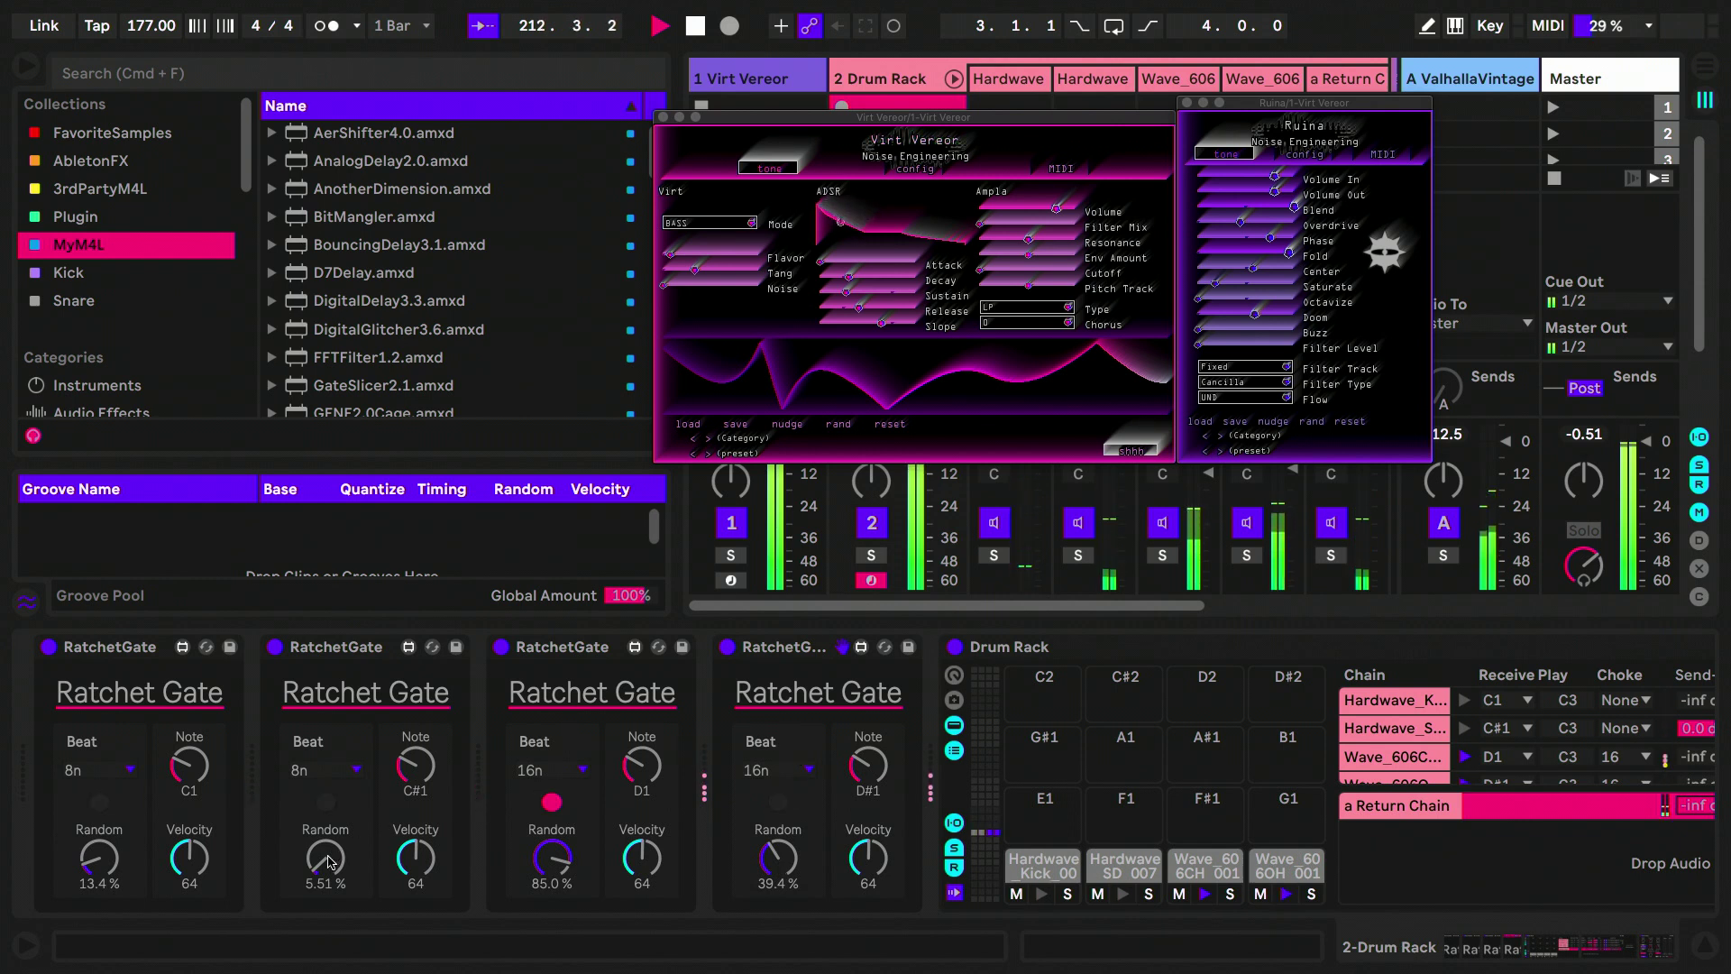
Step: Set the Beat of the C#1 and C1 Ratchet Gates to 16n, and the C#1 gate's Random to 18.9 %
left_click(331, 772)
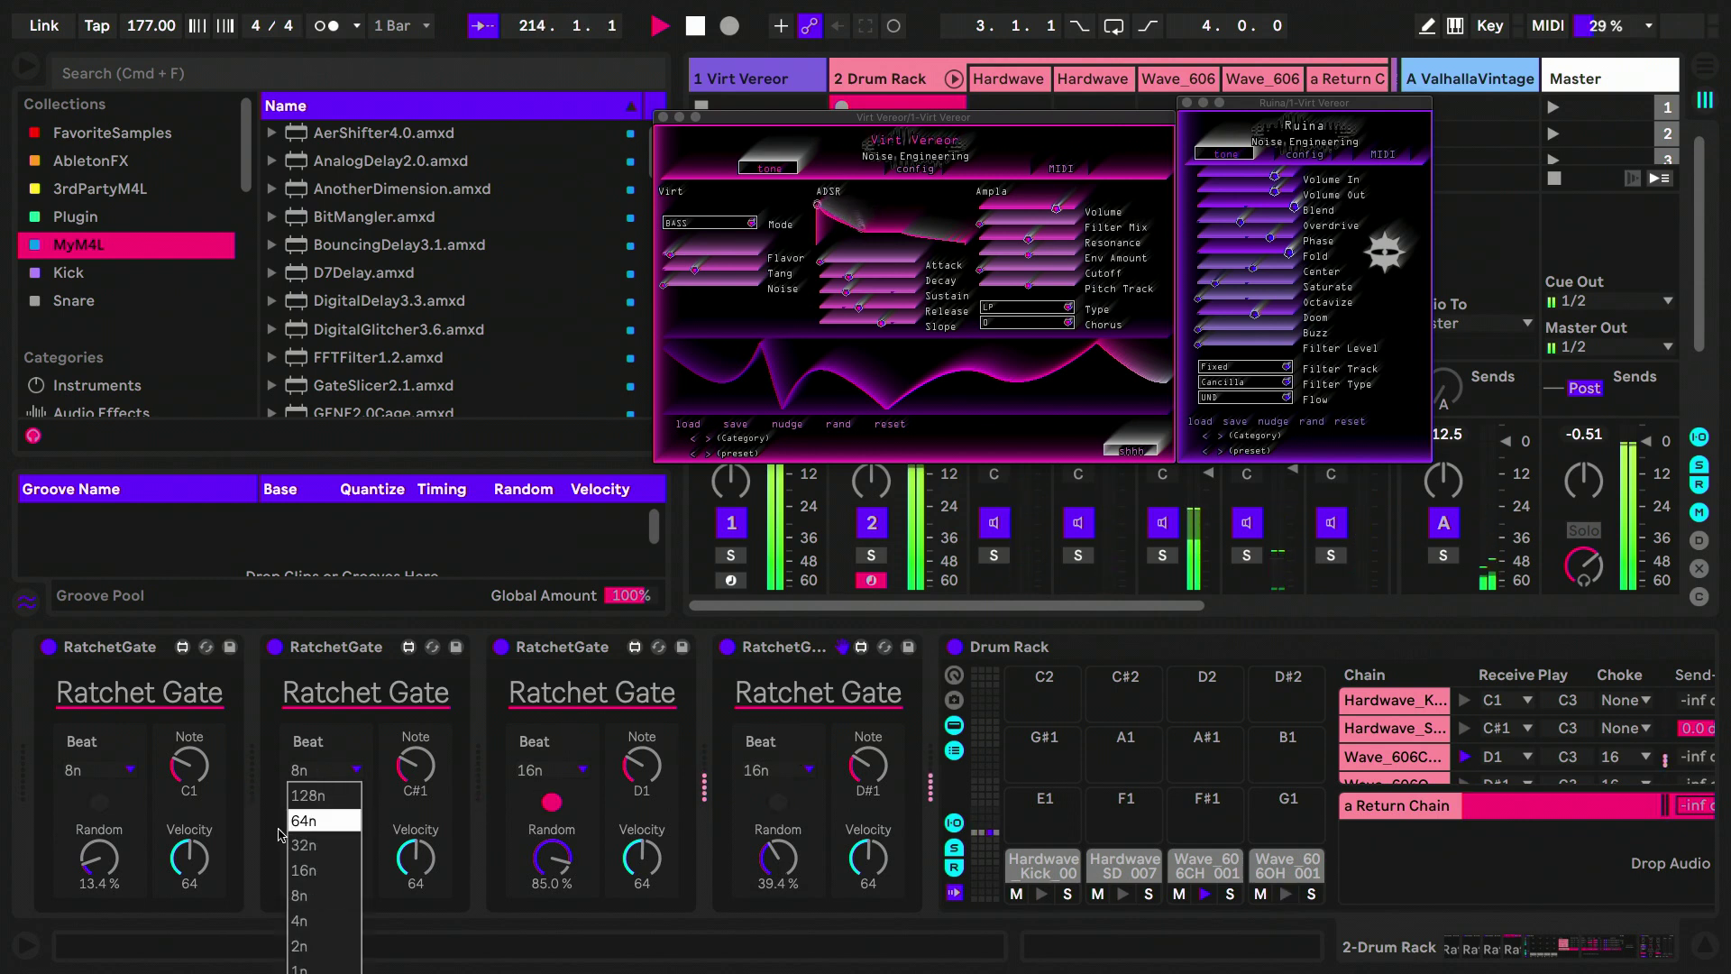
left_click(322, 869)
left_click_drag(322, 868, 327, 870)
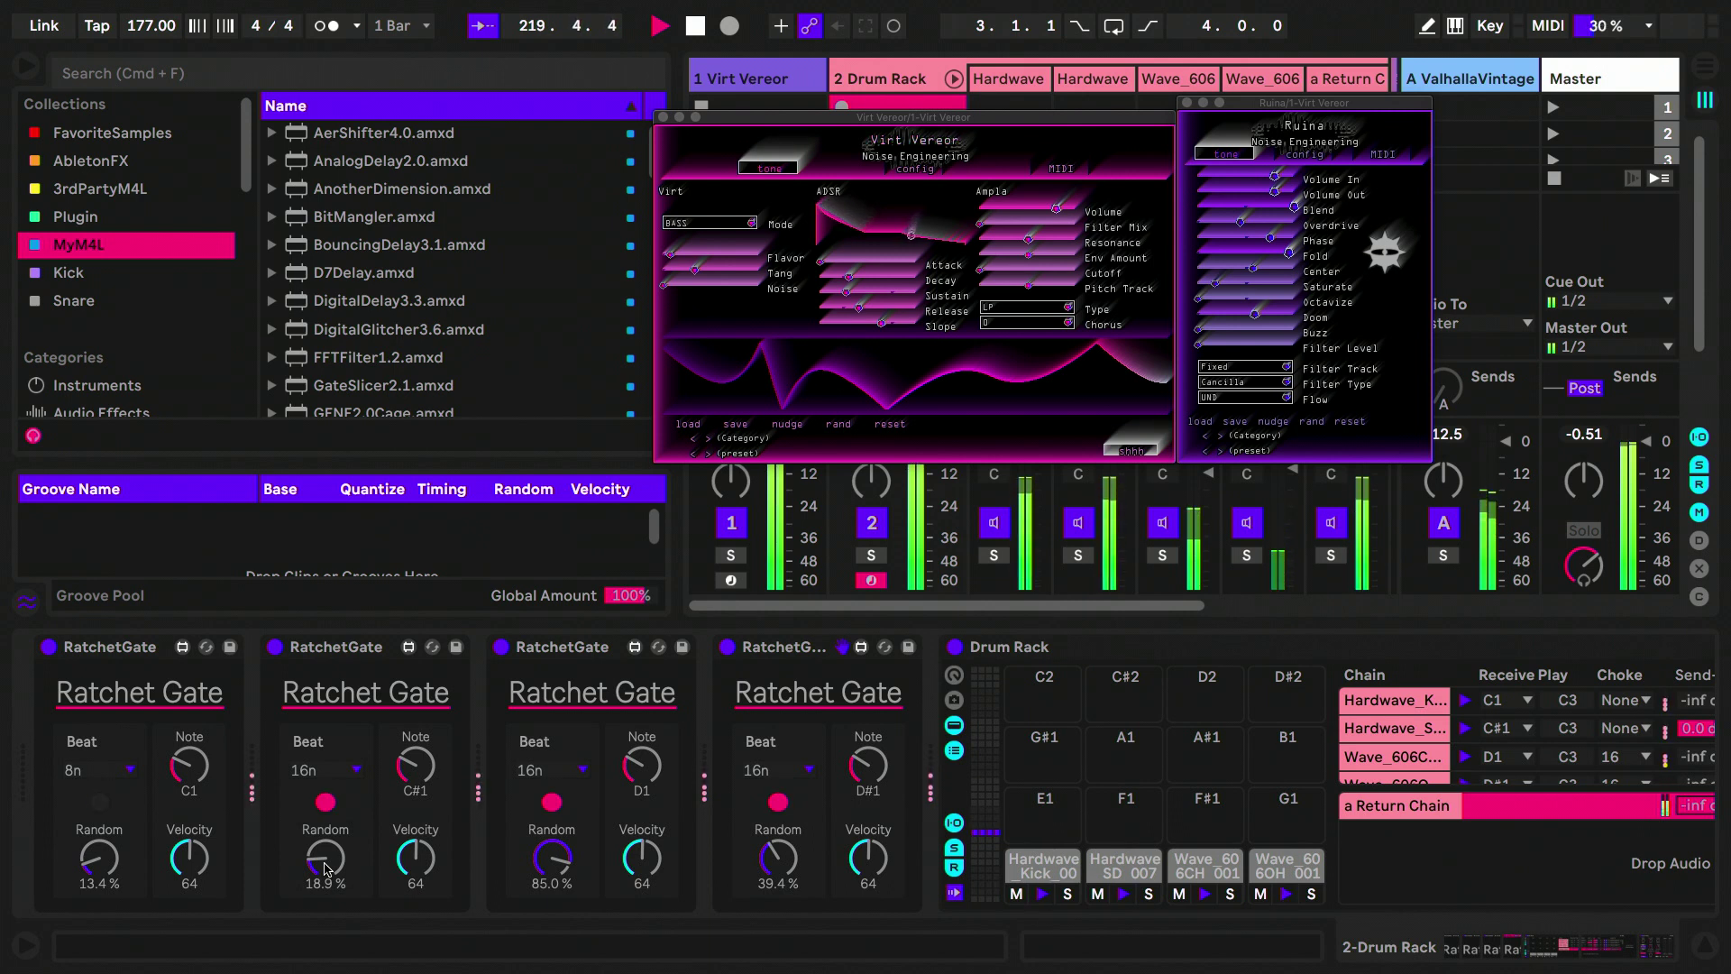
left_click(98, 770)
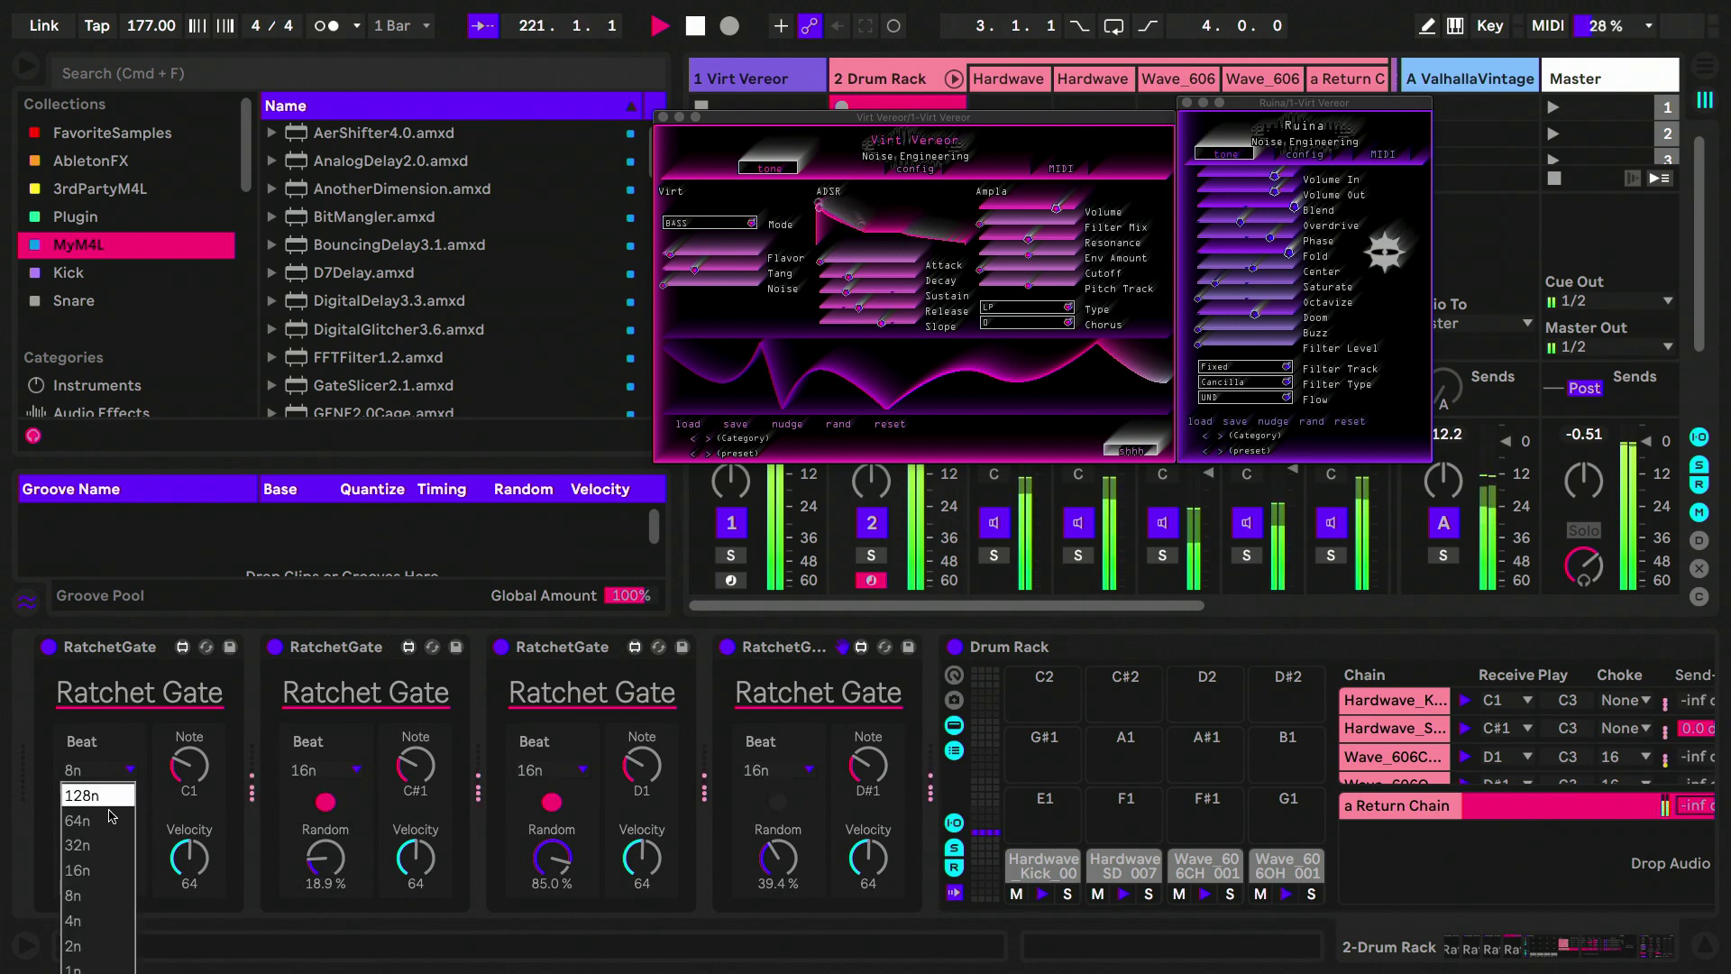
left_click(99, 869)
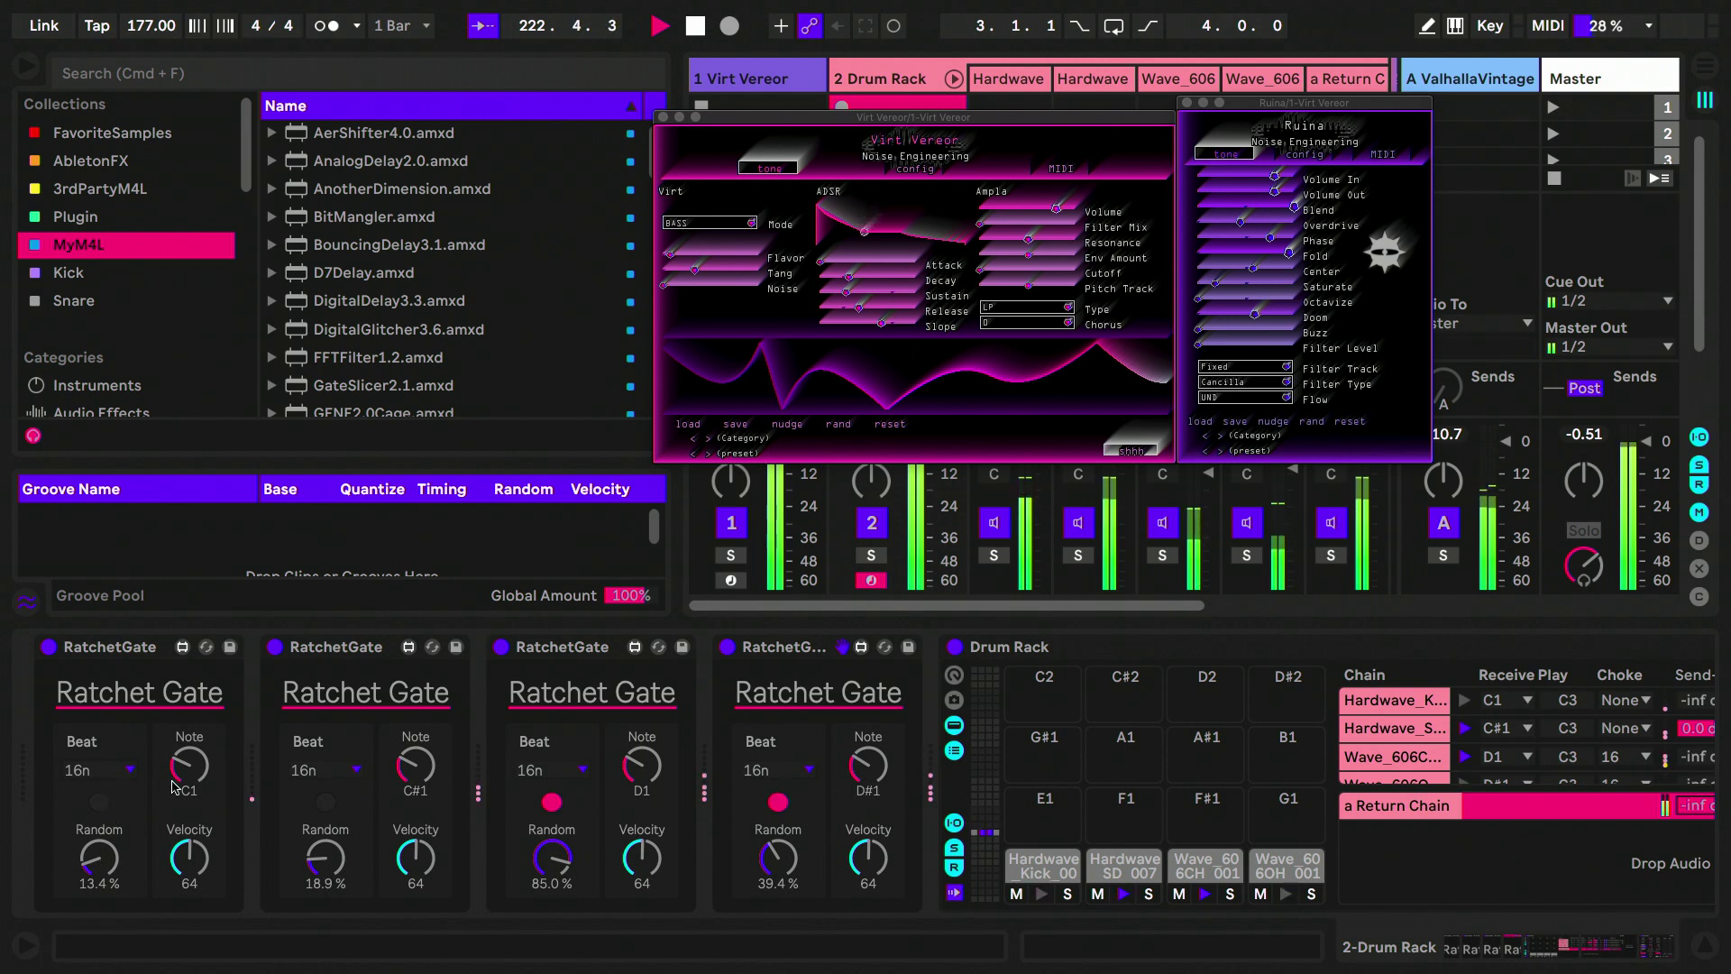
Step: Set the D1 Ratchet Gate's Beat to 32n and its Random to 58.3 %
left_click(541, 770)
left_click(532, 845)
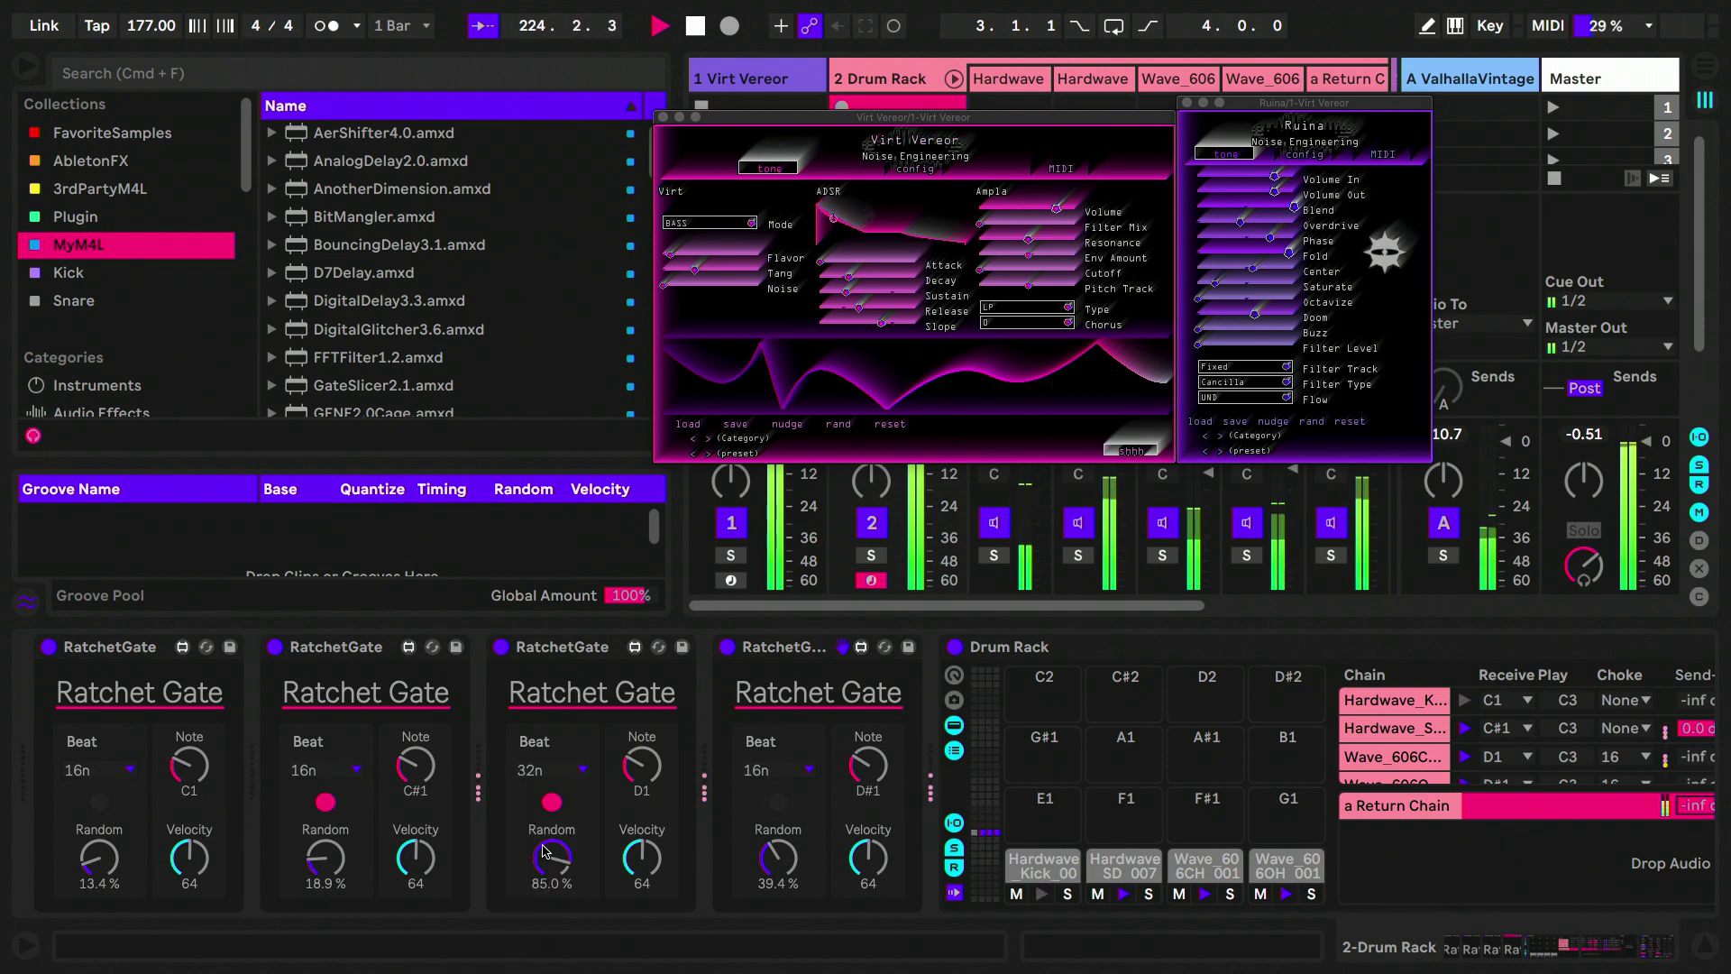
scroll(556, 867, "down", 5)
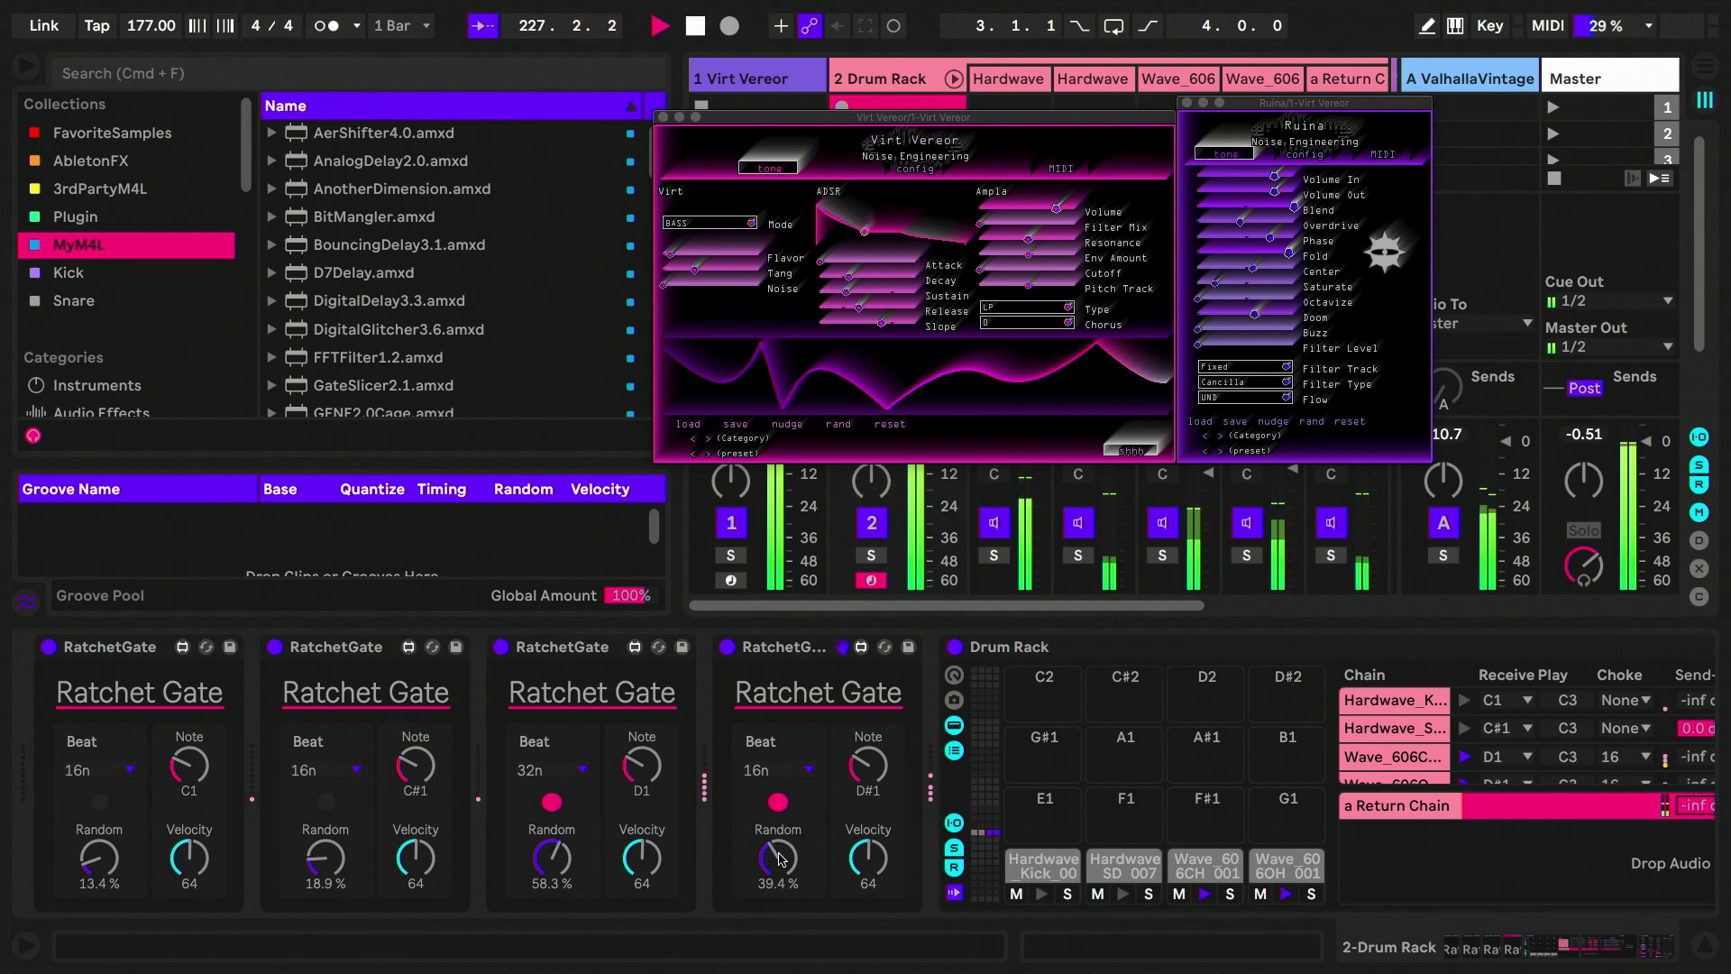
Step: Set Random to 17.3 % on the D#1 Ratchet Gate and 33.1 % on the D1 gate
left_click_drag(780, 862, 780, 891)
left_click(774, 770)
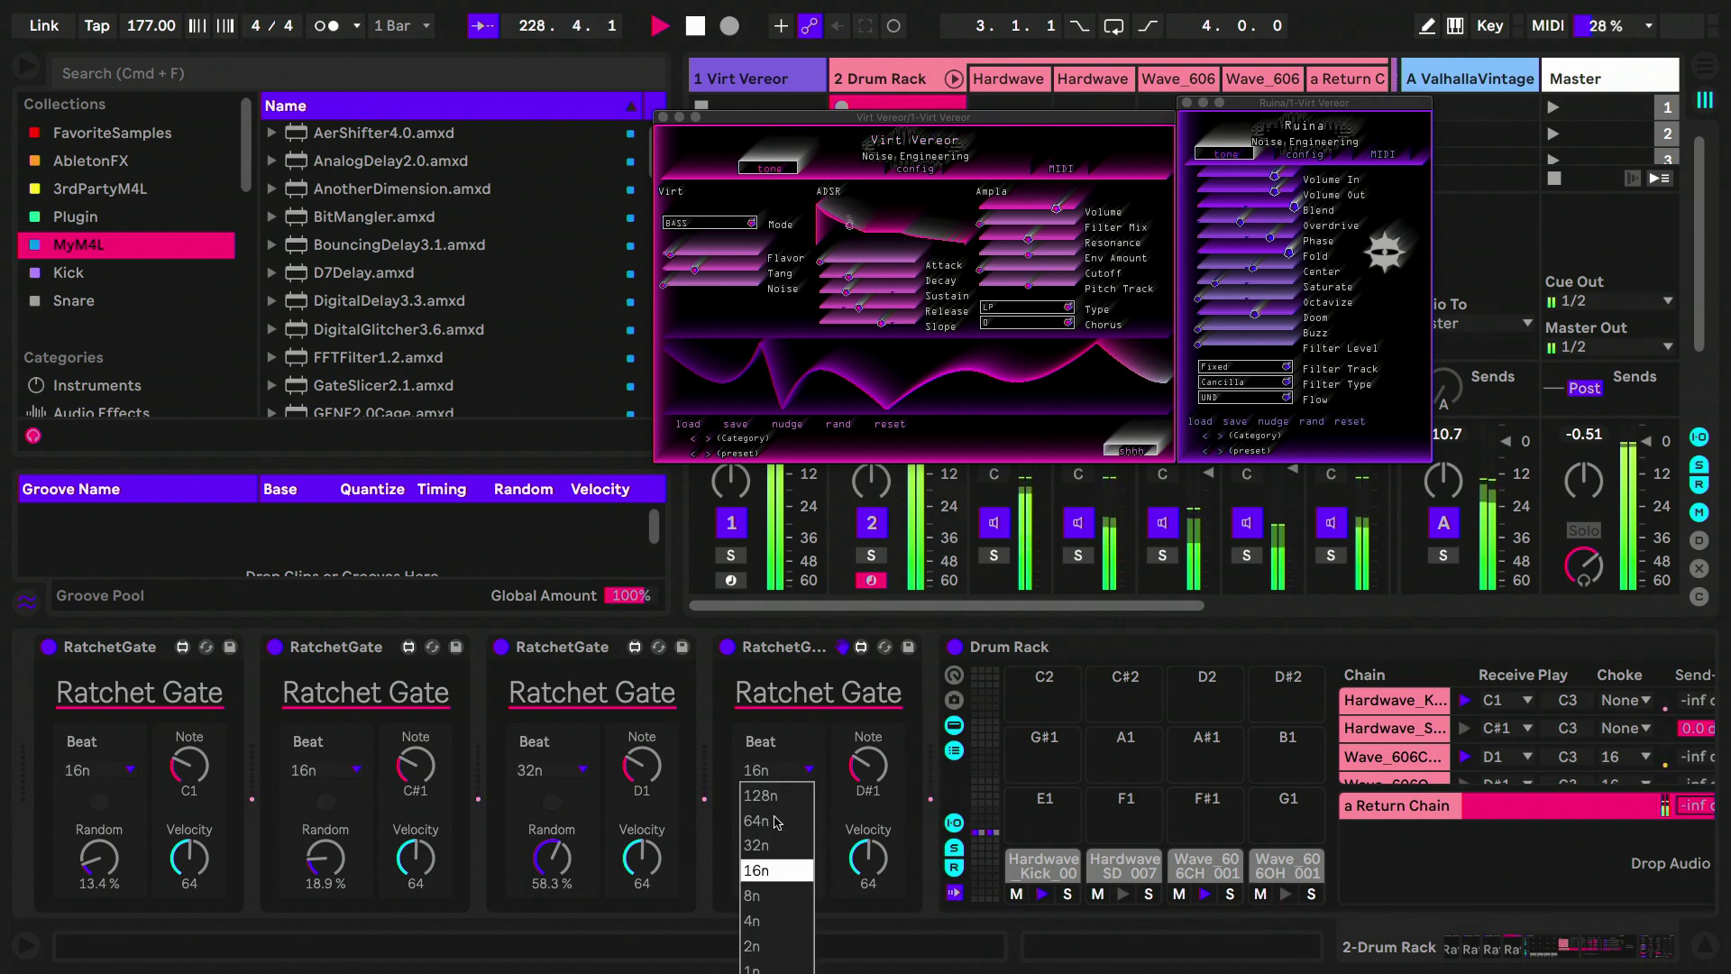
left_click(697, 844)
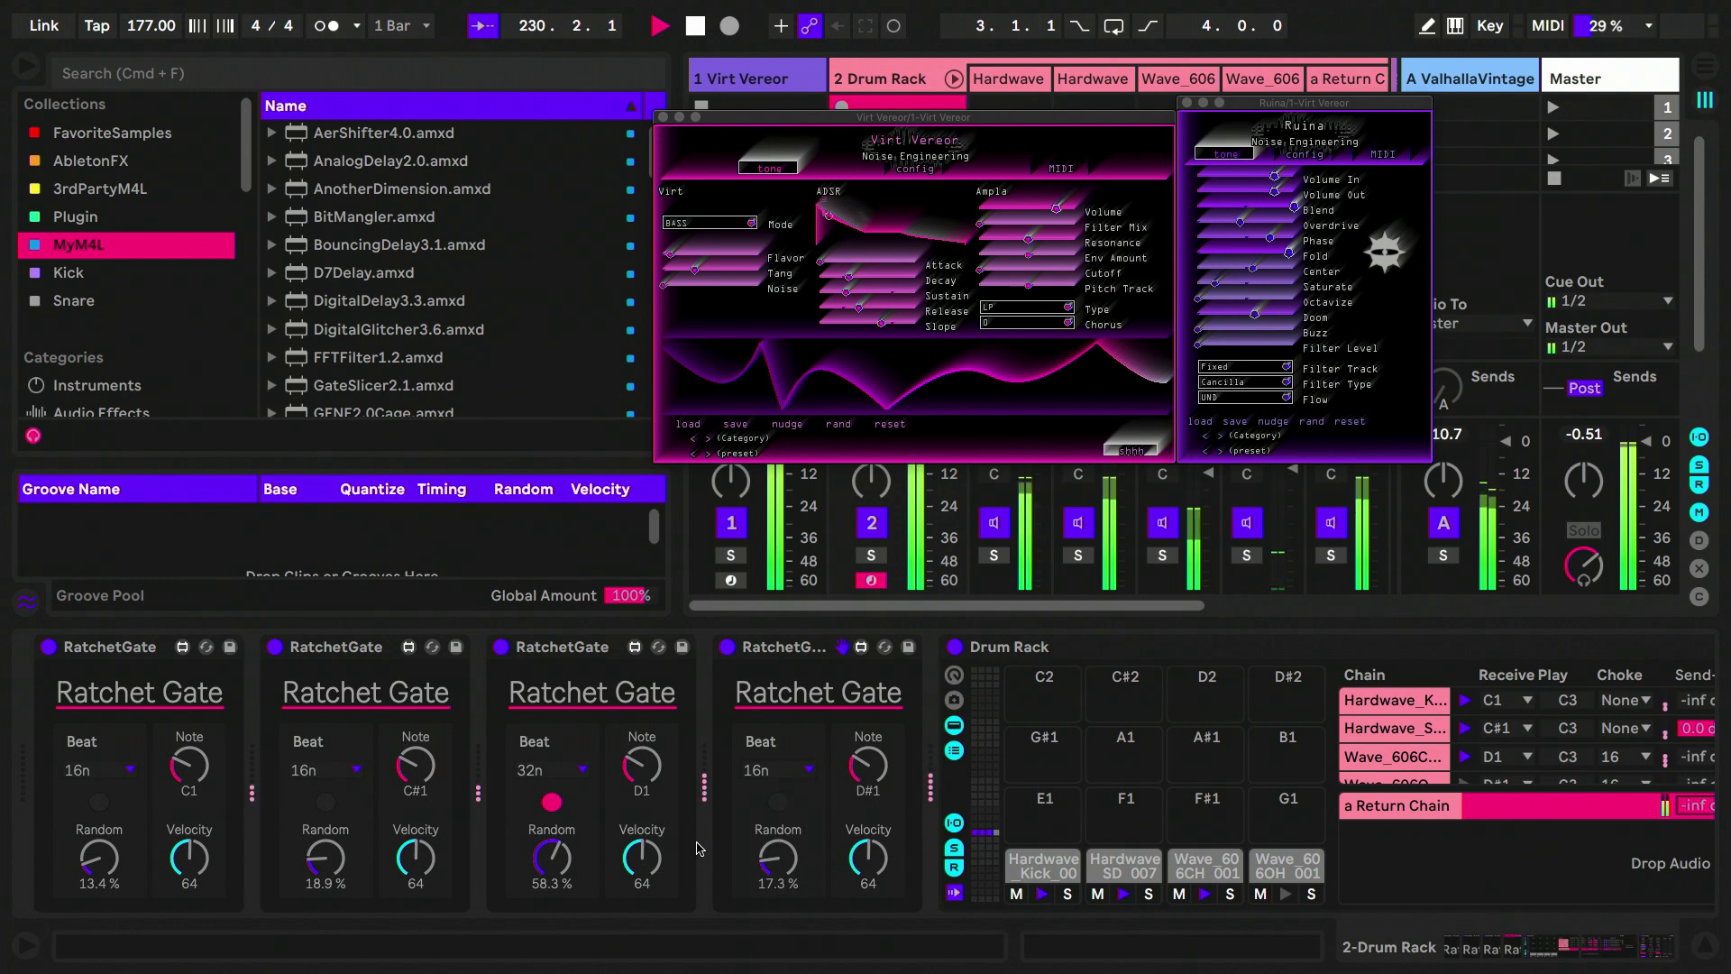
left_click_drag(565, 868, 565, 919)
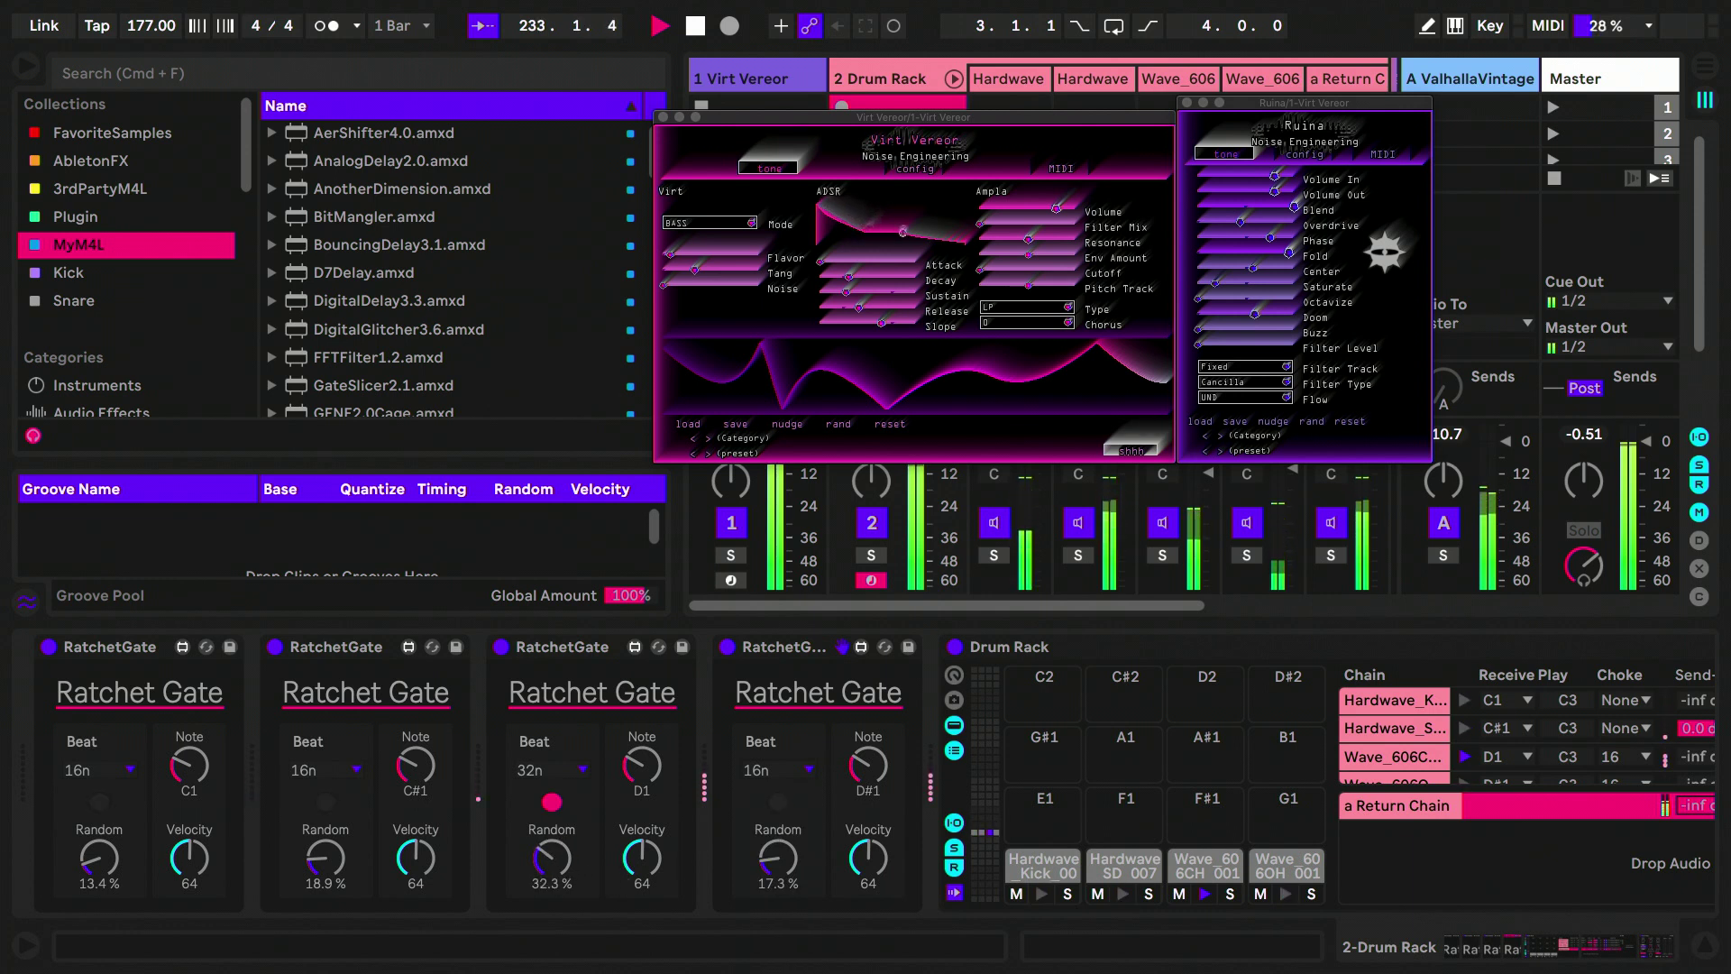
Step: Set the C#1 Ratchet Gate's Beat to 64n and slow the song tempo to 120 BPM
left_click(324, 770)
left_click(309, 829)
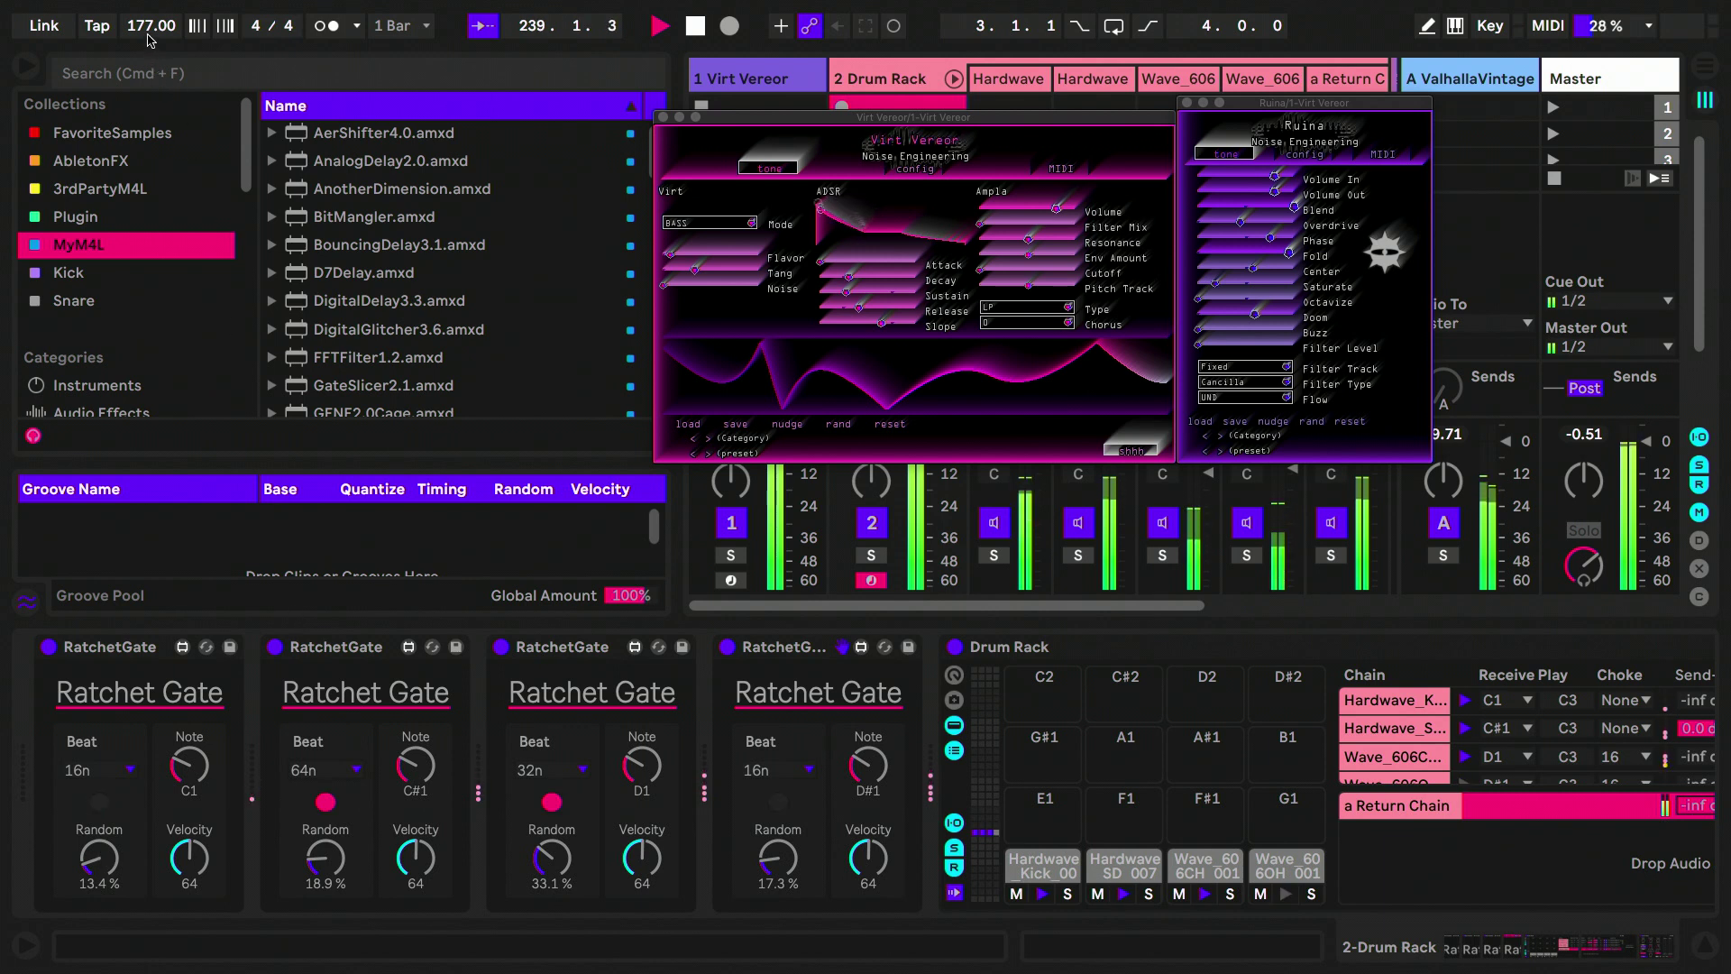
left_click_drag(150, 53, 137, 232)
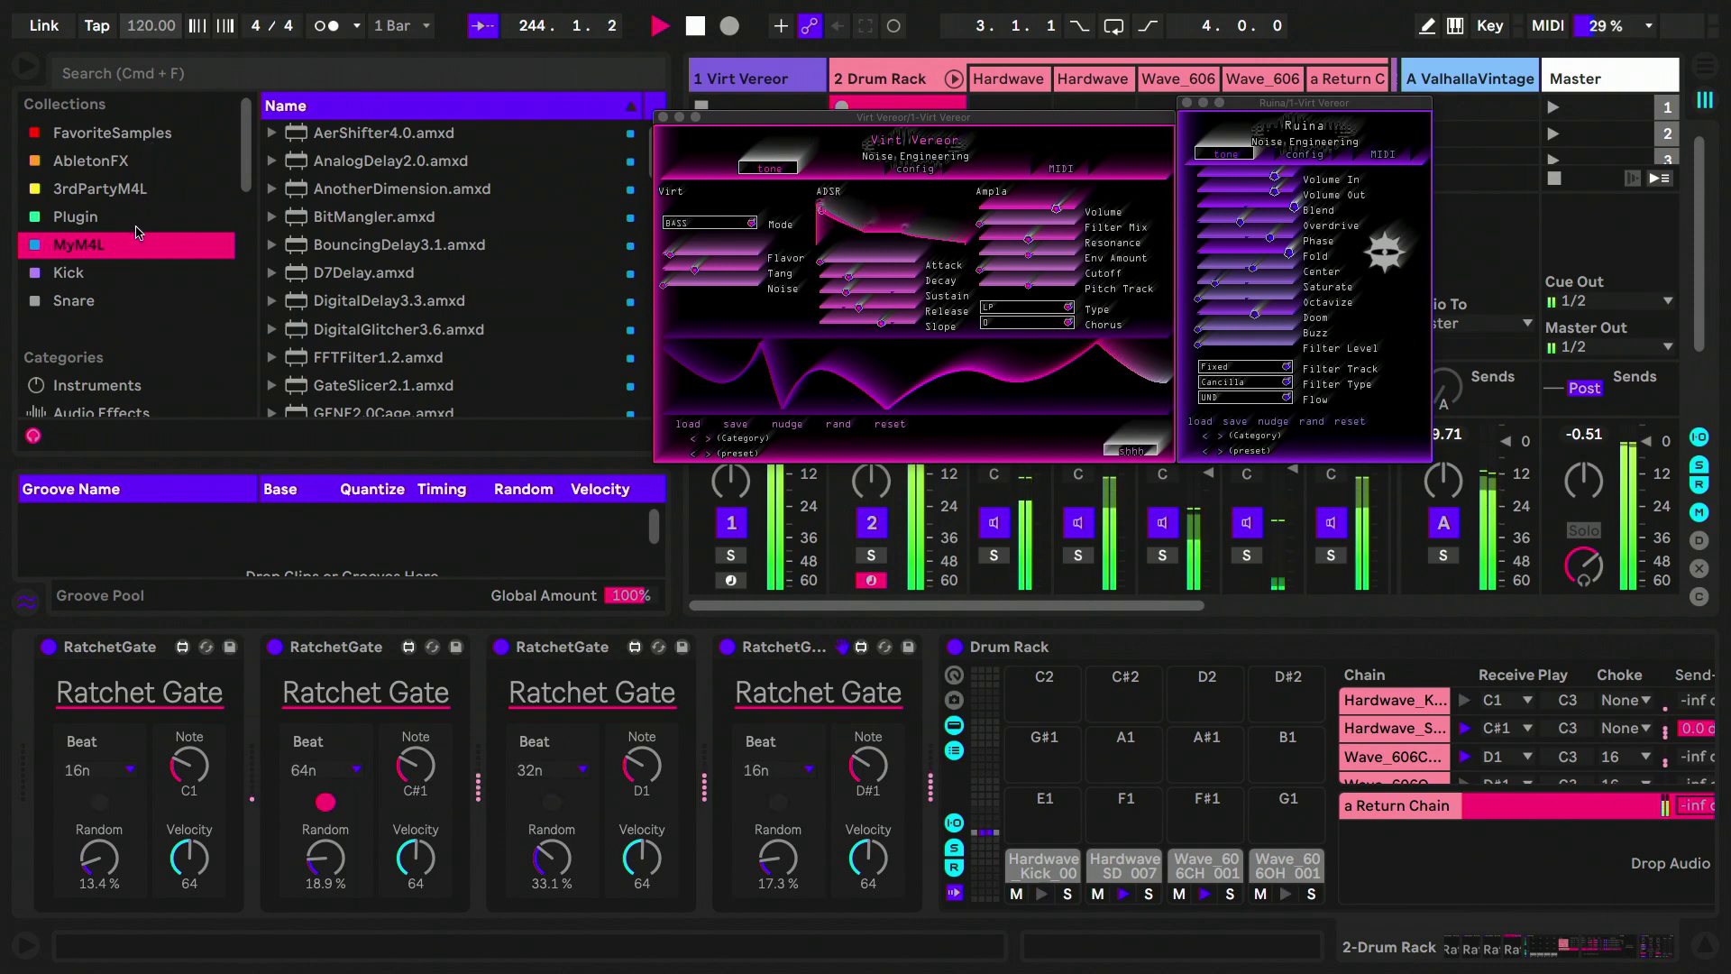
Step: Raise the Virt Vereor's Flavor and Noise, and set its Mode to SAWX
left_click_drag(718, 257, 854, 250)
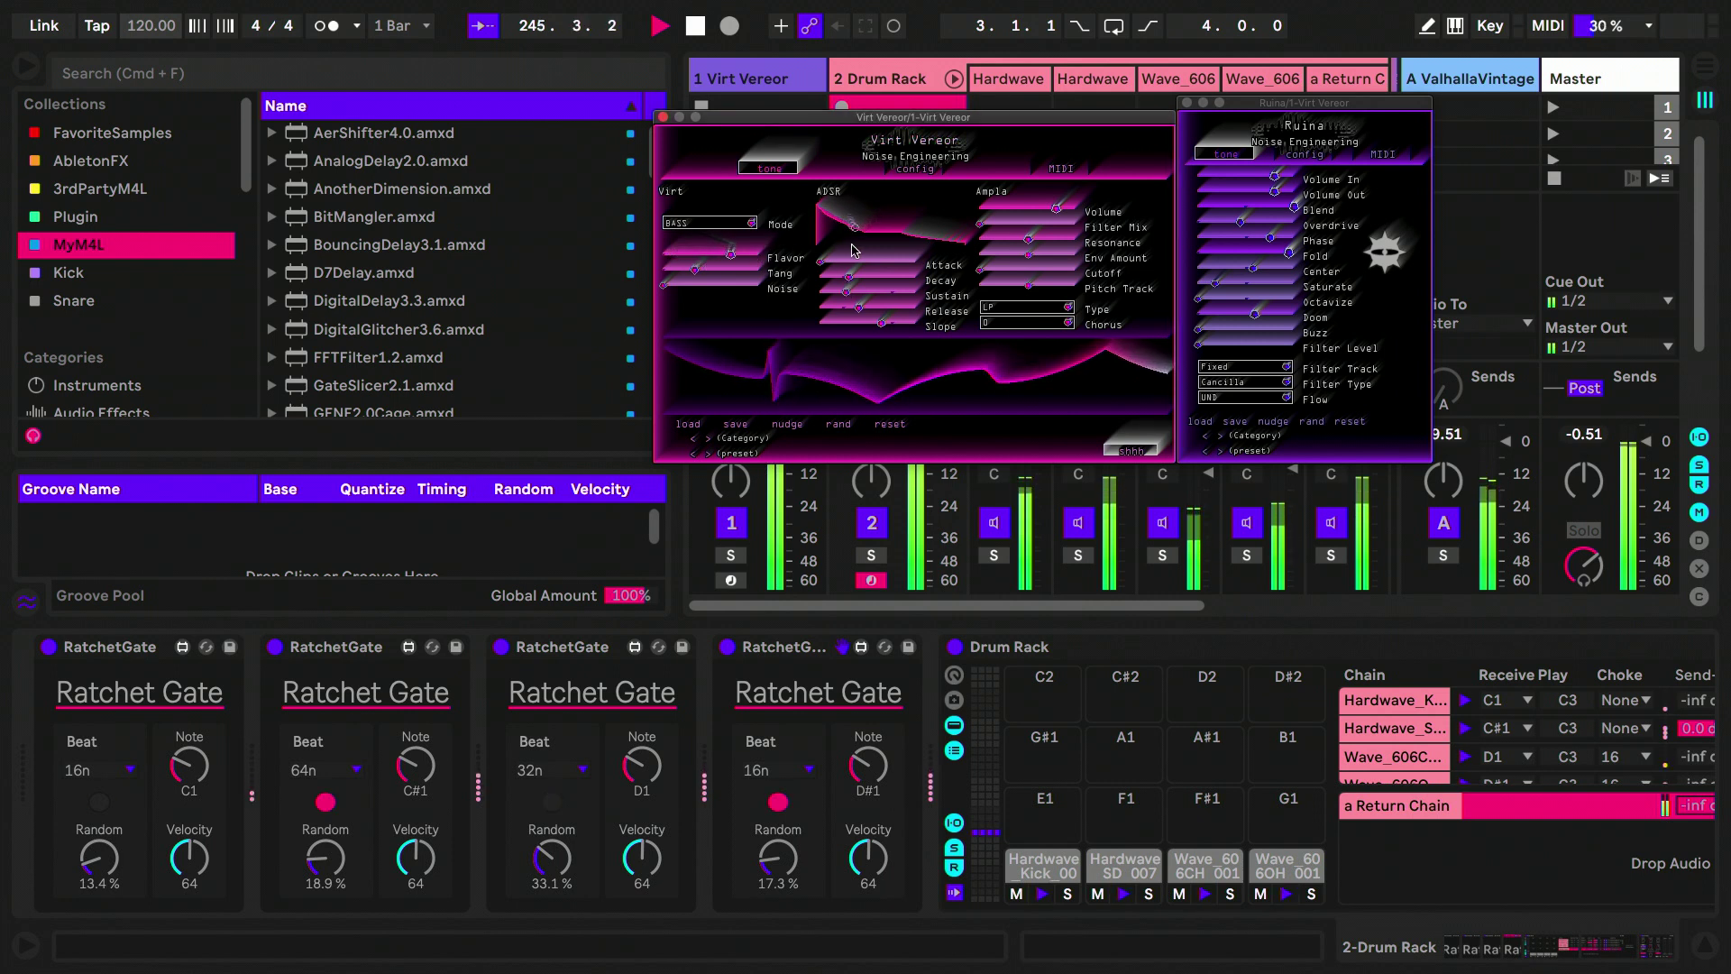
left_click(688, 287)
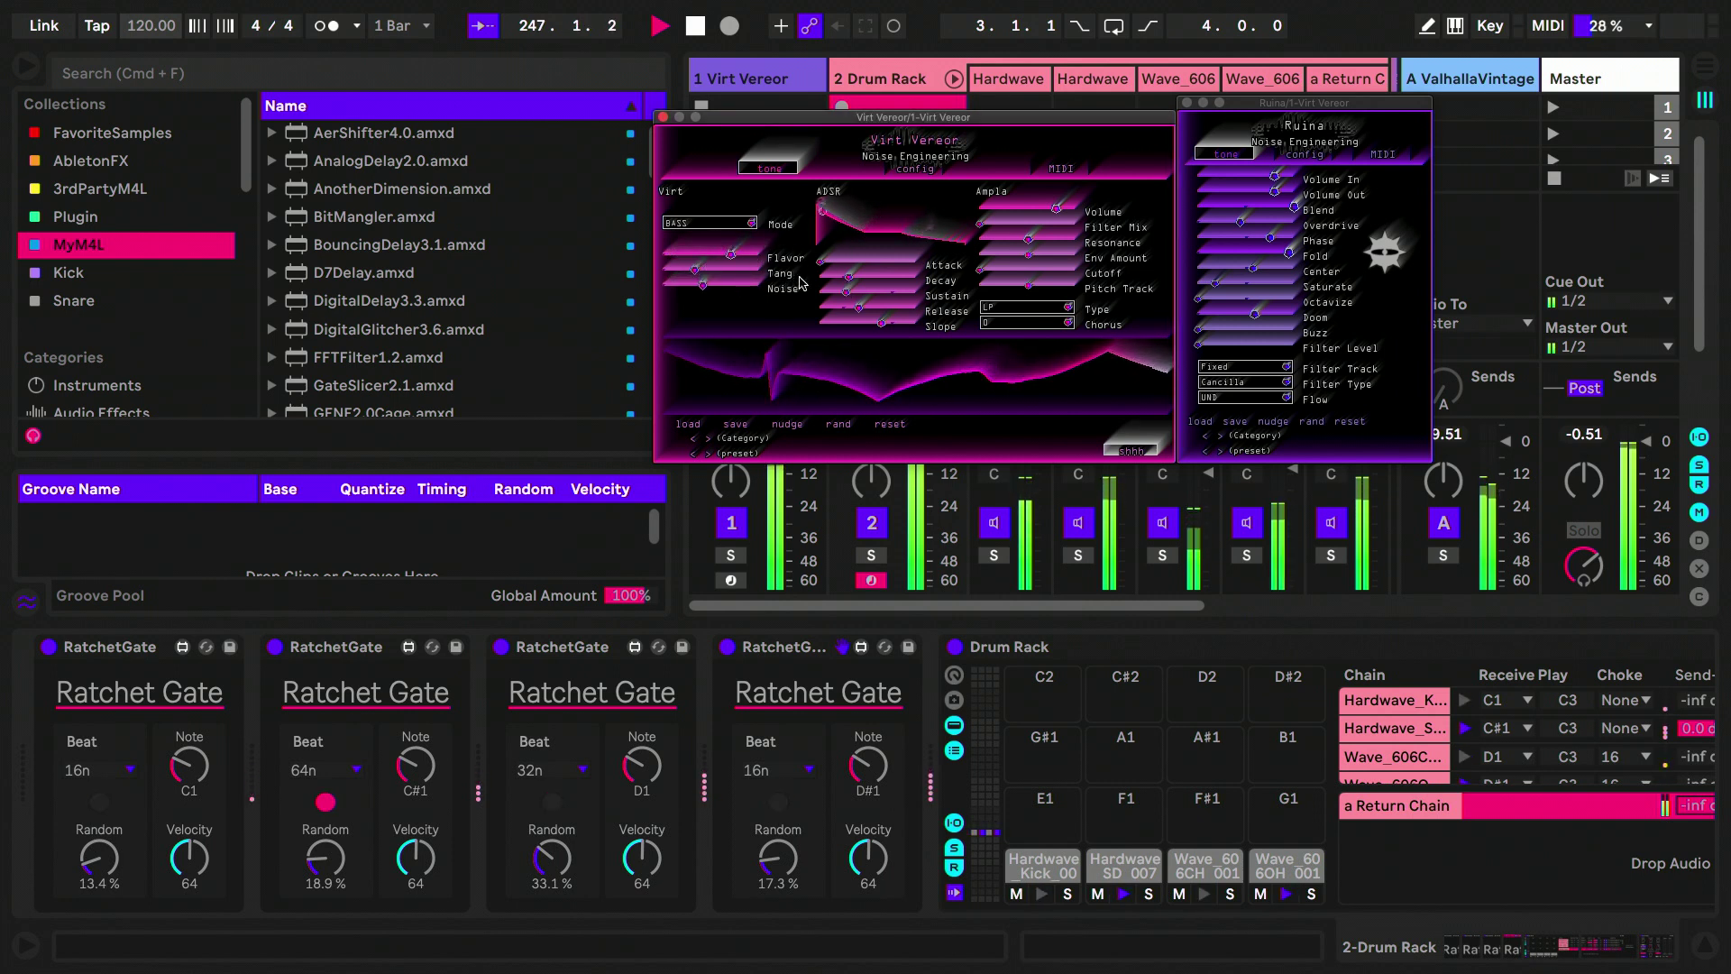
left_click(693, 222)
left_click(683, 239)
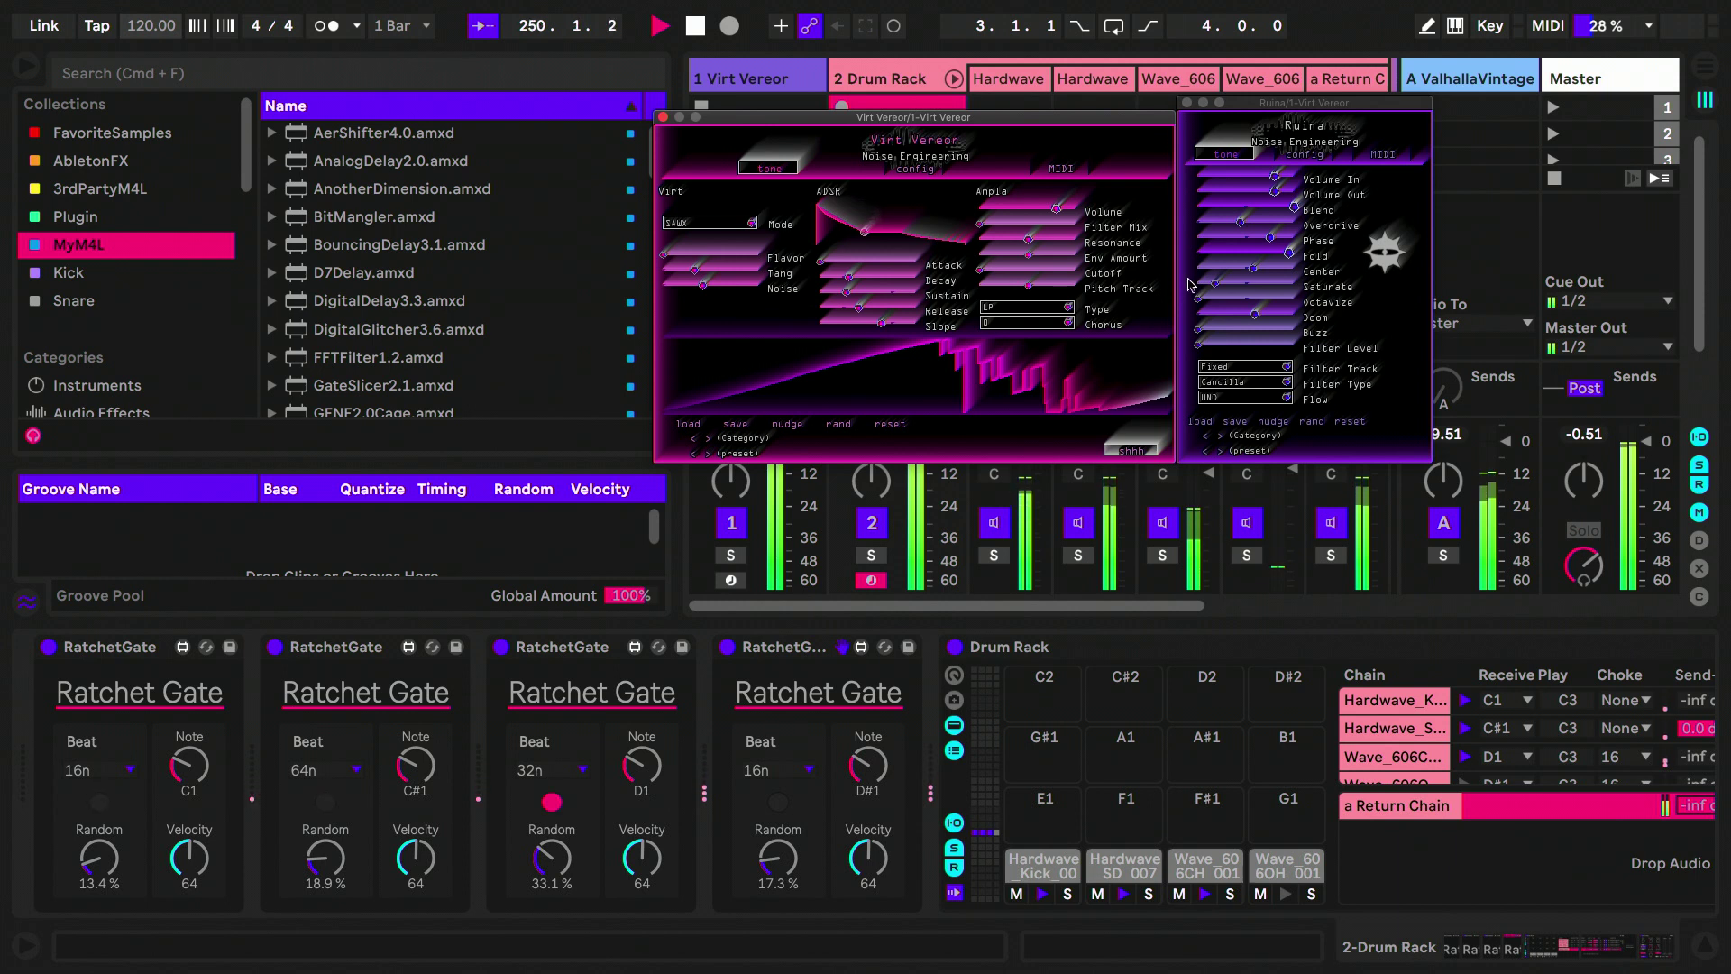
Step: Raise Saturate, Octavize and Buzz in the Ruina distortion, lower Fold, and adjust Phase
left_click_drag(1216, 282, 1392, 266)
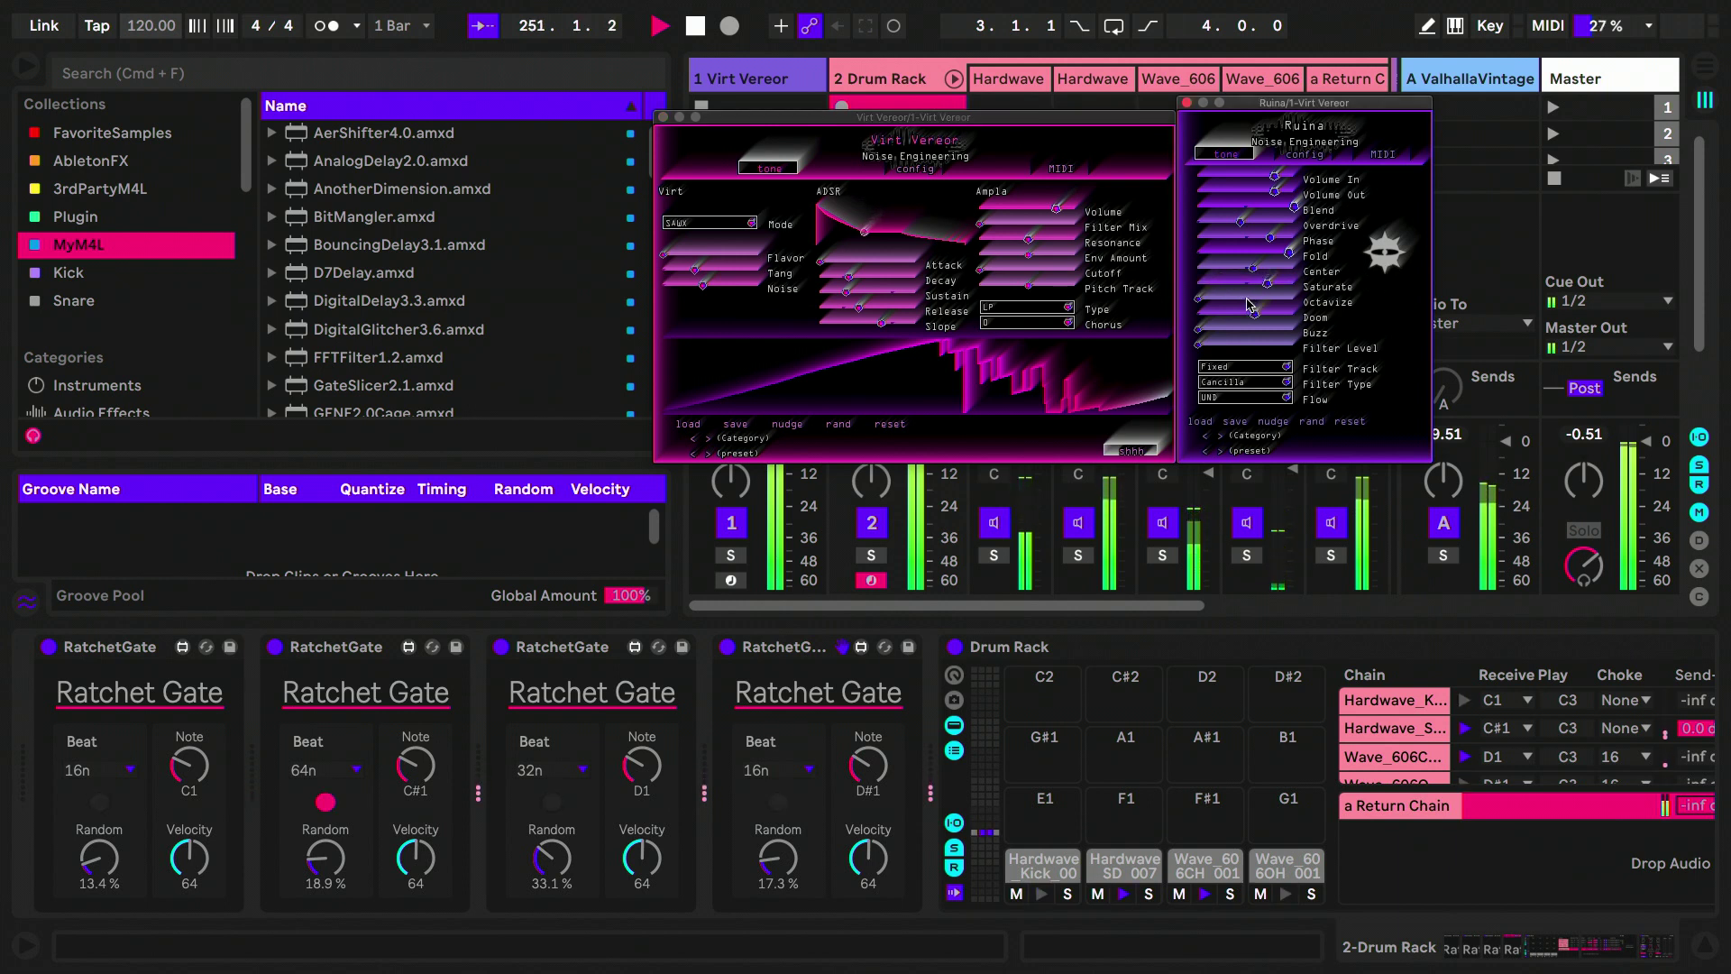
left_click_drag(1249, 305, 1367, 294)
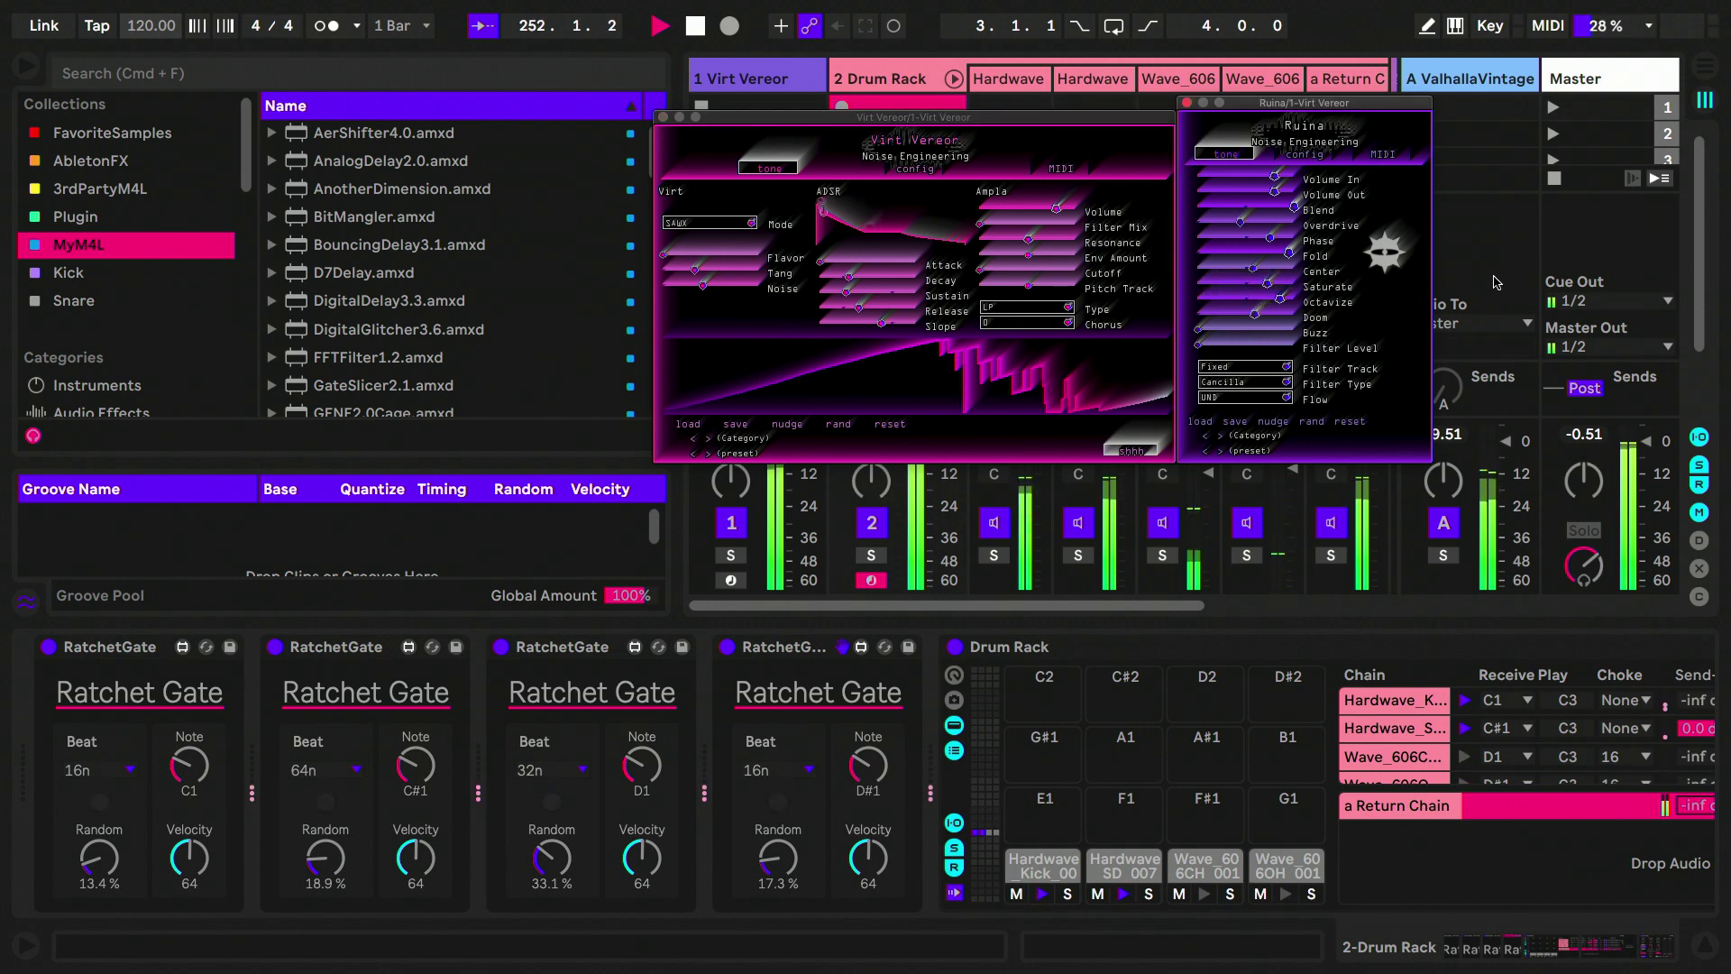
left_click_drag(1268, 316, 1308, 307)
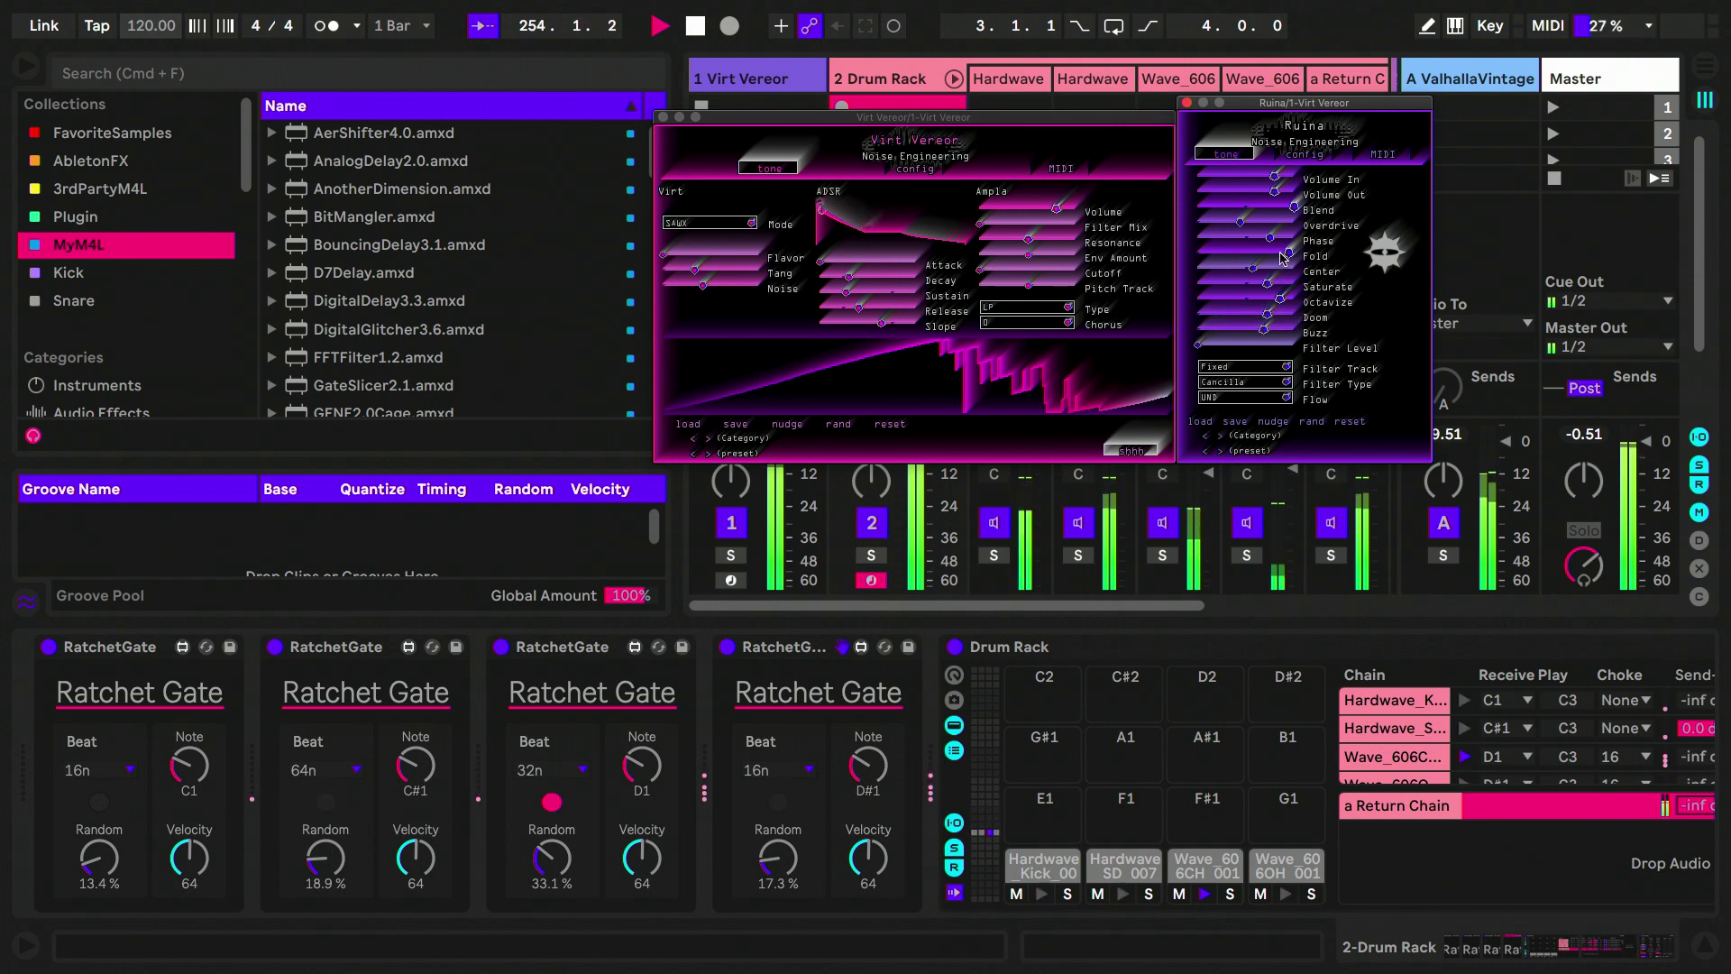
left_click_drag(1232, 258, 1102, 277)
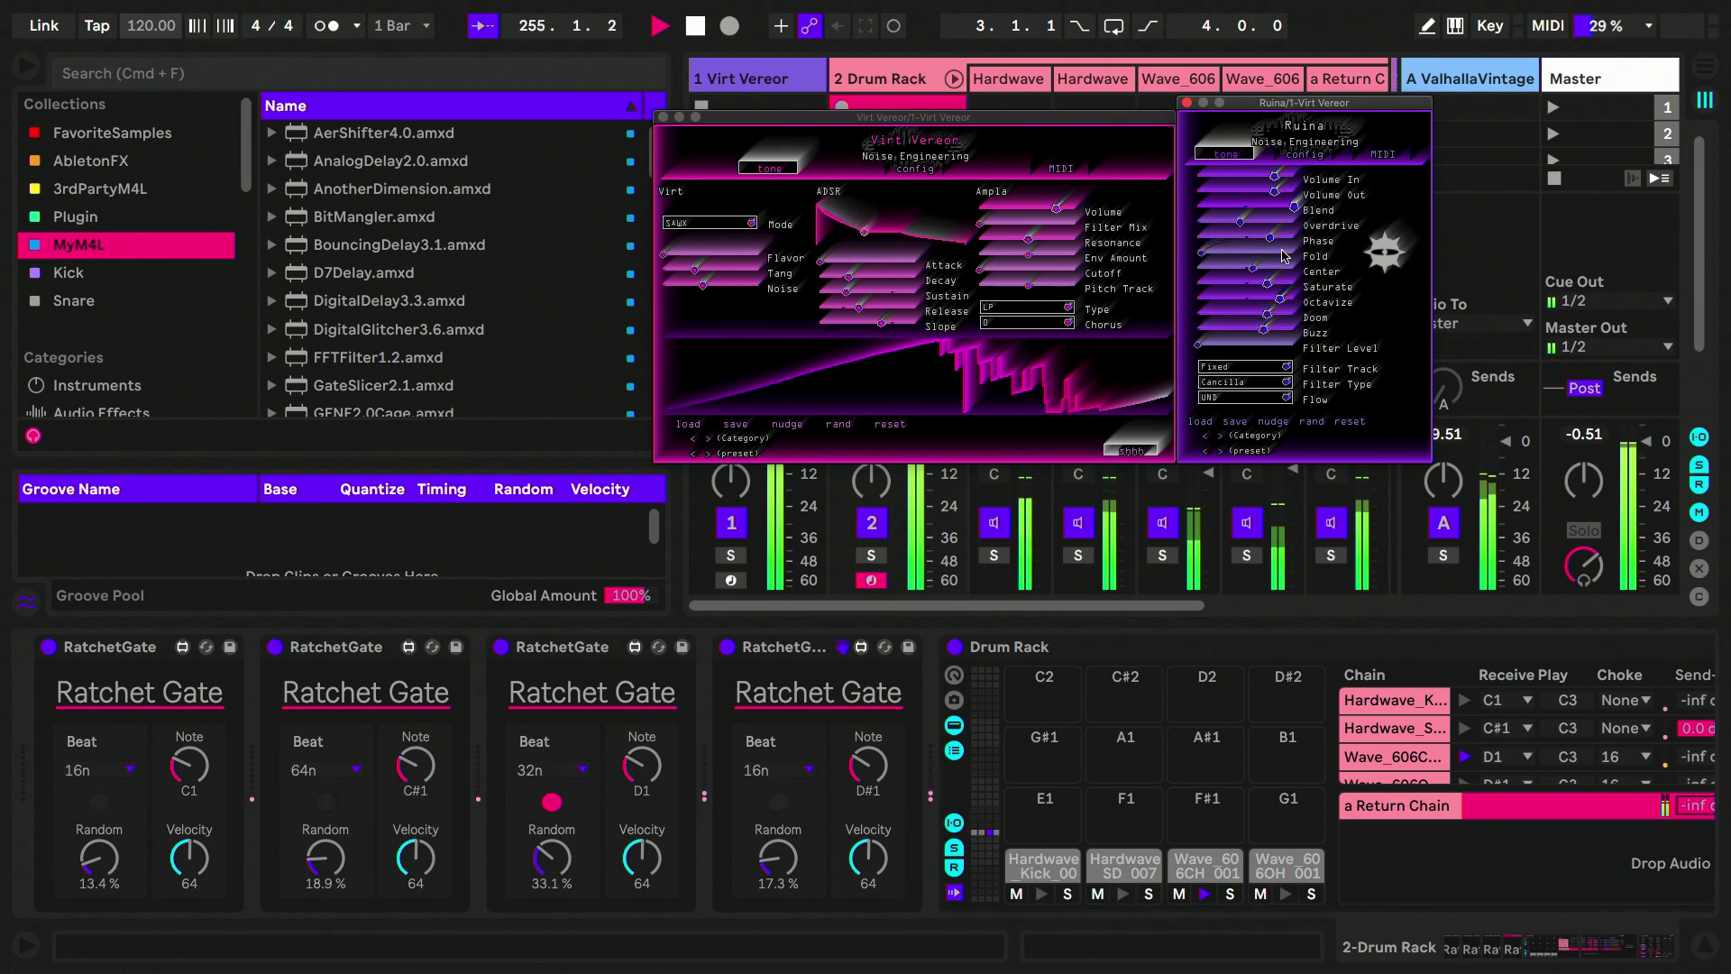
mouse_move(1269, 239)
left_mouse_down()
mouse_move(1233, 238)
mouse_move(1293, 226)
left_mouse_up()
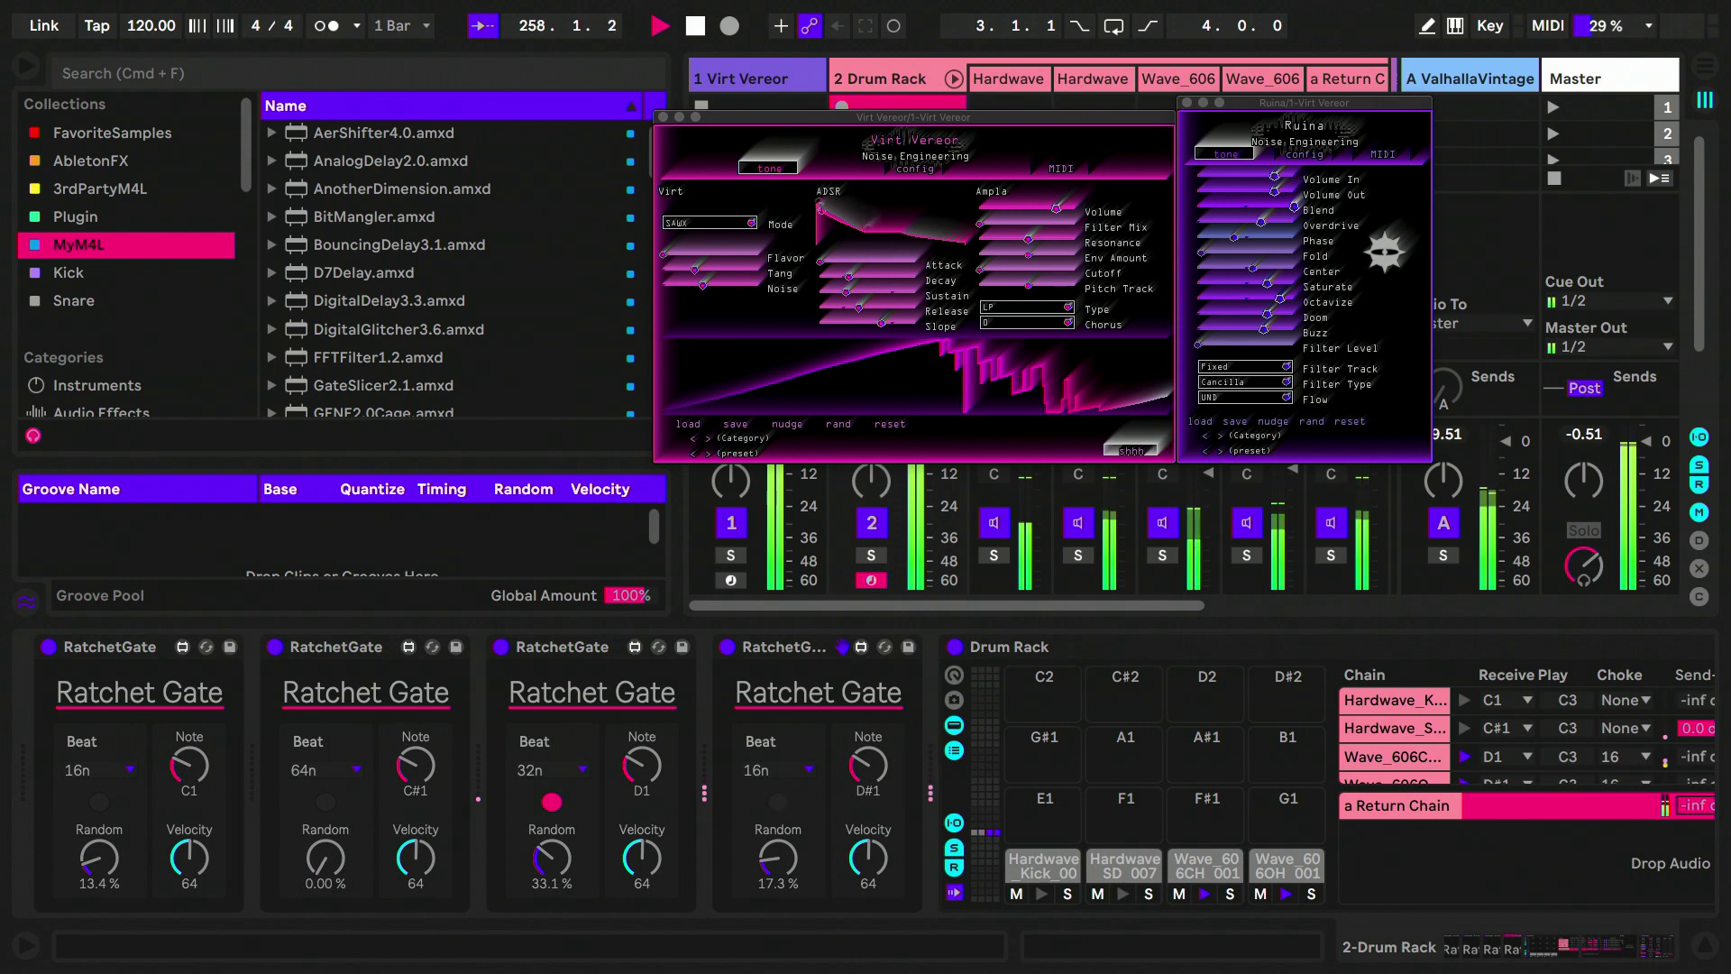
Step: Set Random to 9.45 % on the C#1 Ratchet Gate, 32.3 % on the D1 gate and 16.5 % on the C1 gate
left_click_drag(329, 862, 329, 851)
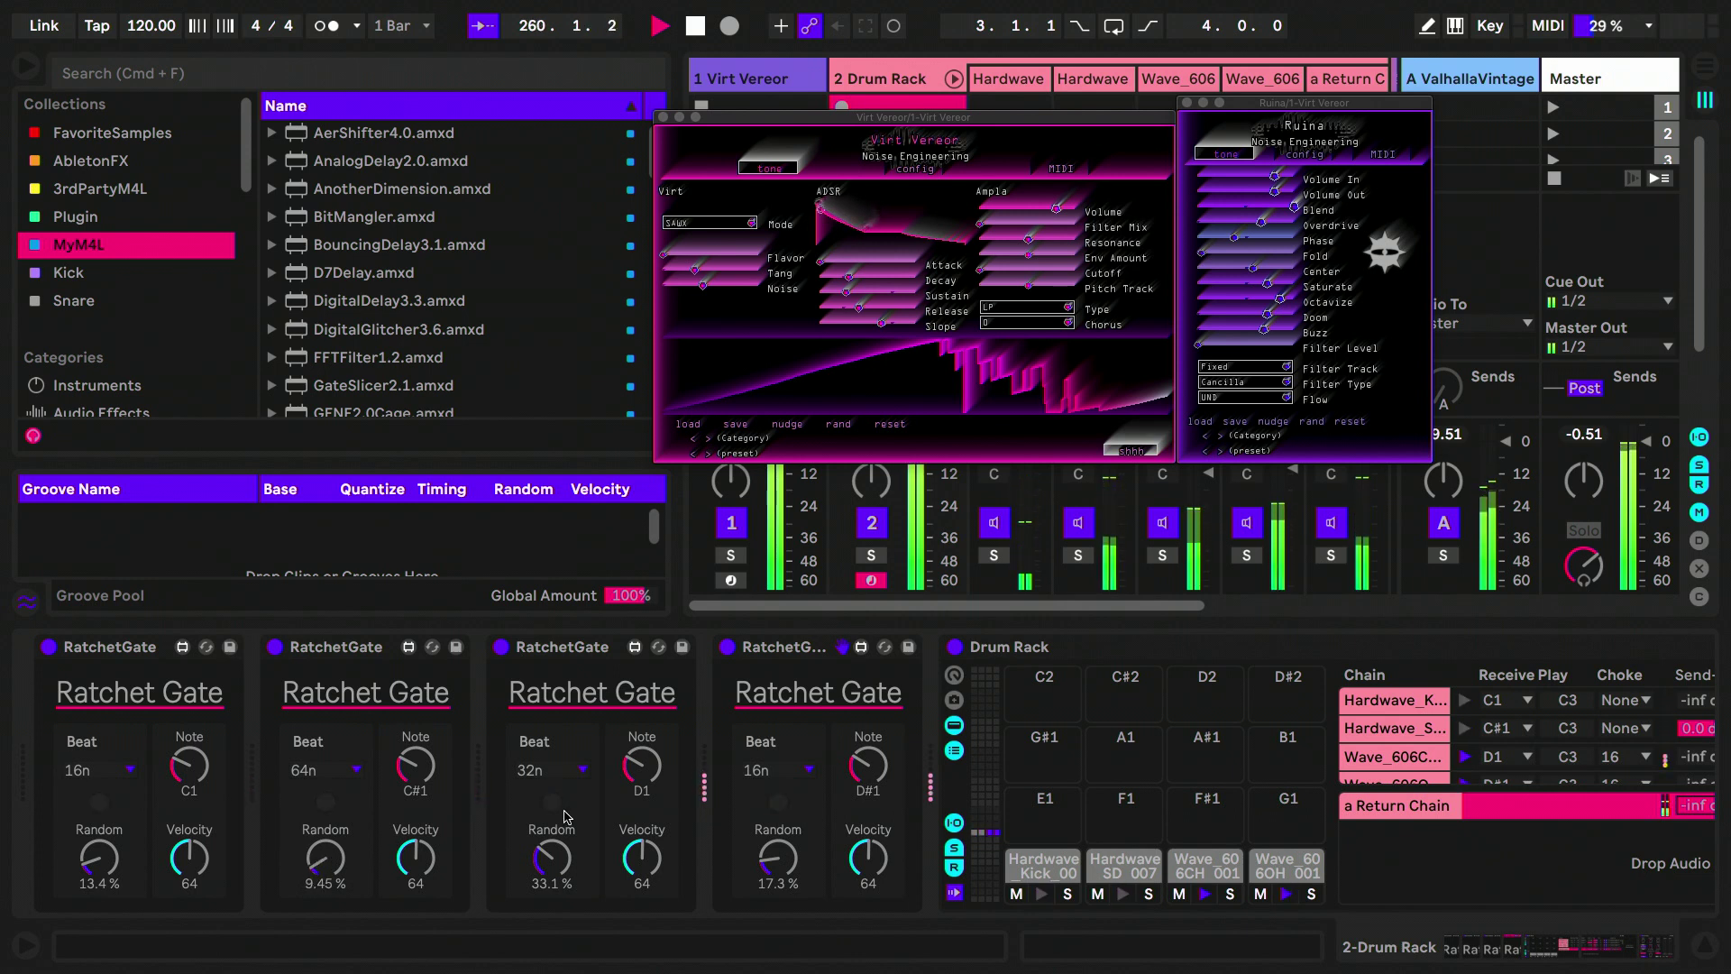
mouse_move(556, 861)
left_mouse_down()
mouse_move(556, 875)
mouse_move(556, 791)
mouse_move(557, 827)
left_mouse_up()
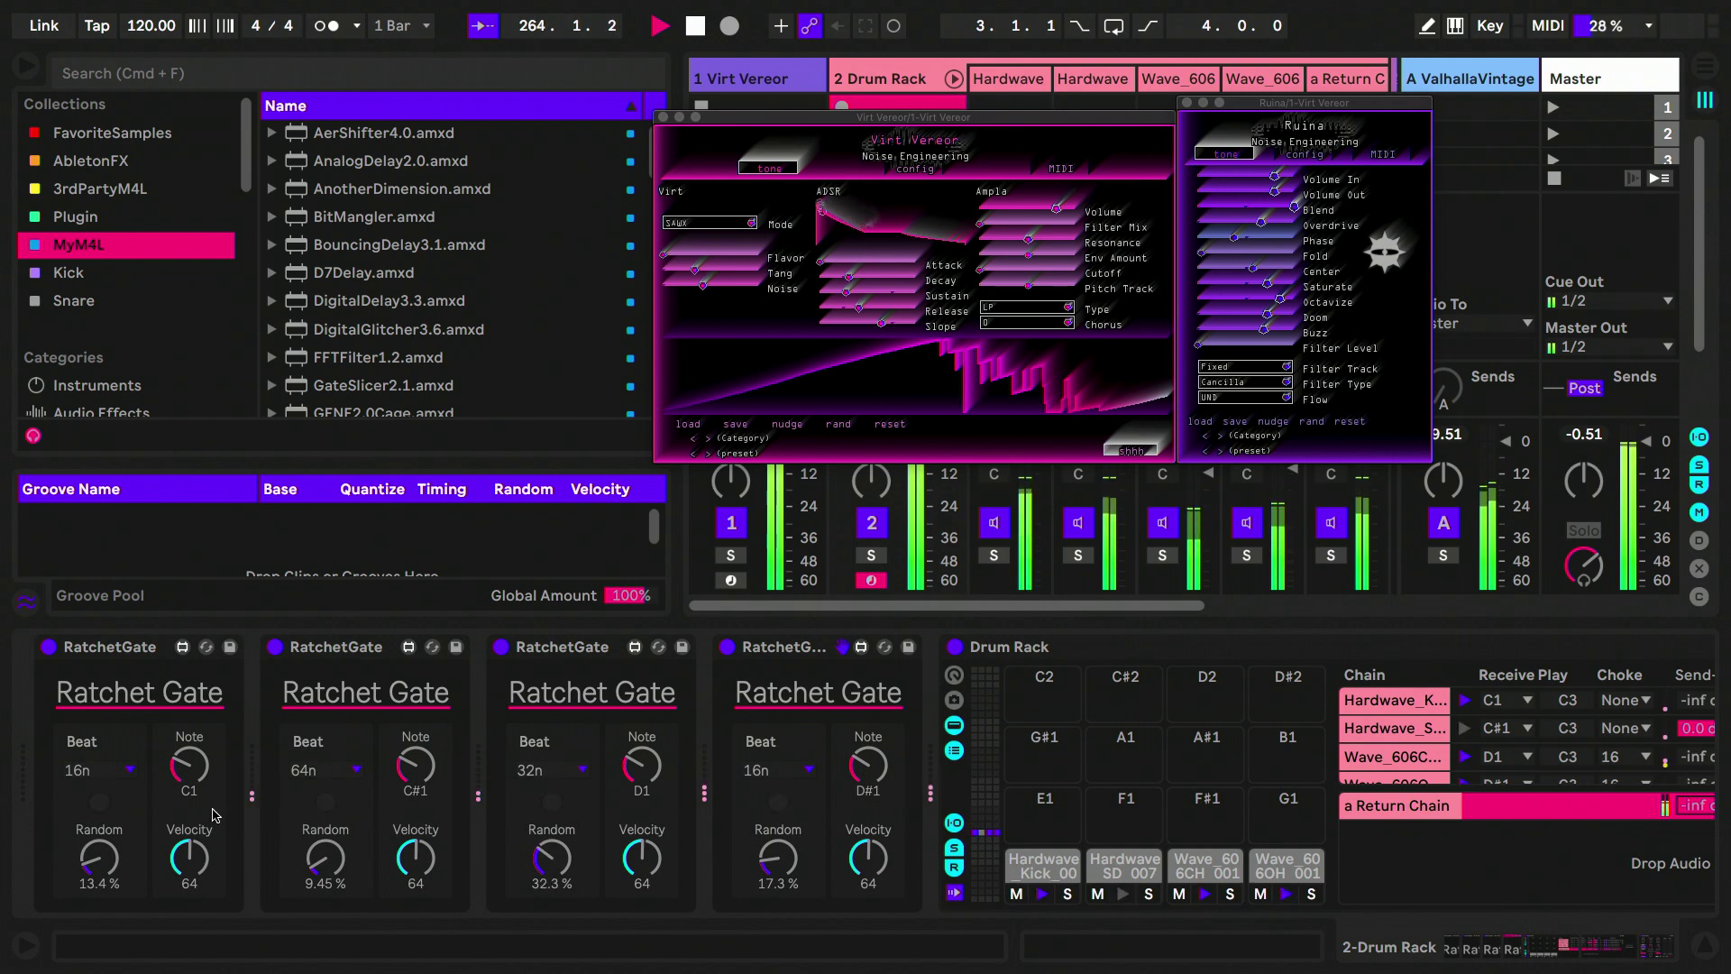
left_click_drag(104, 864, 103, 866)
Step: Set the Beat to 8n on the C#1 Ratchet Gate and 16n on the D1 gate
left_click(318, 772)
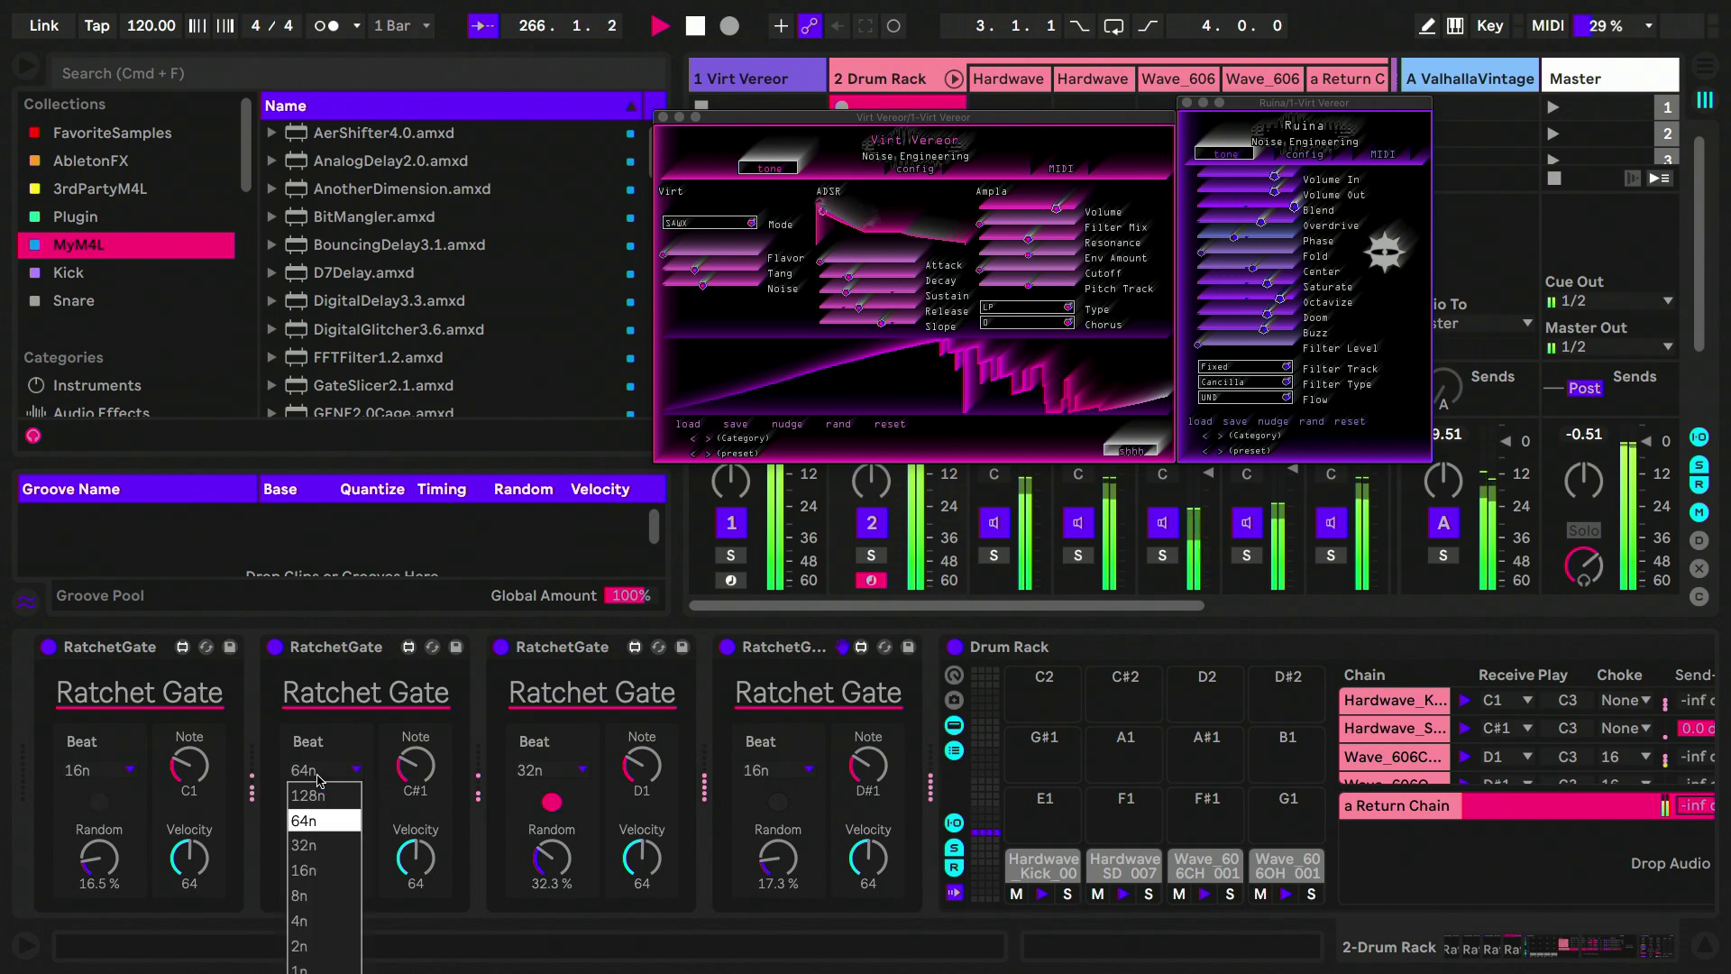
left_click(300, 896)
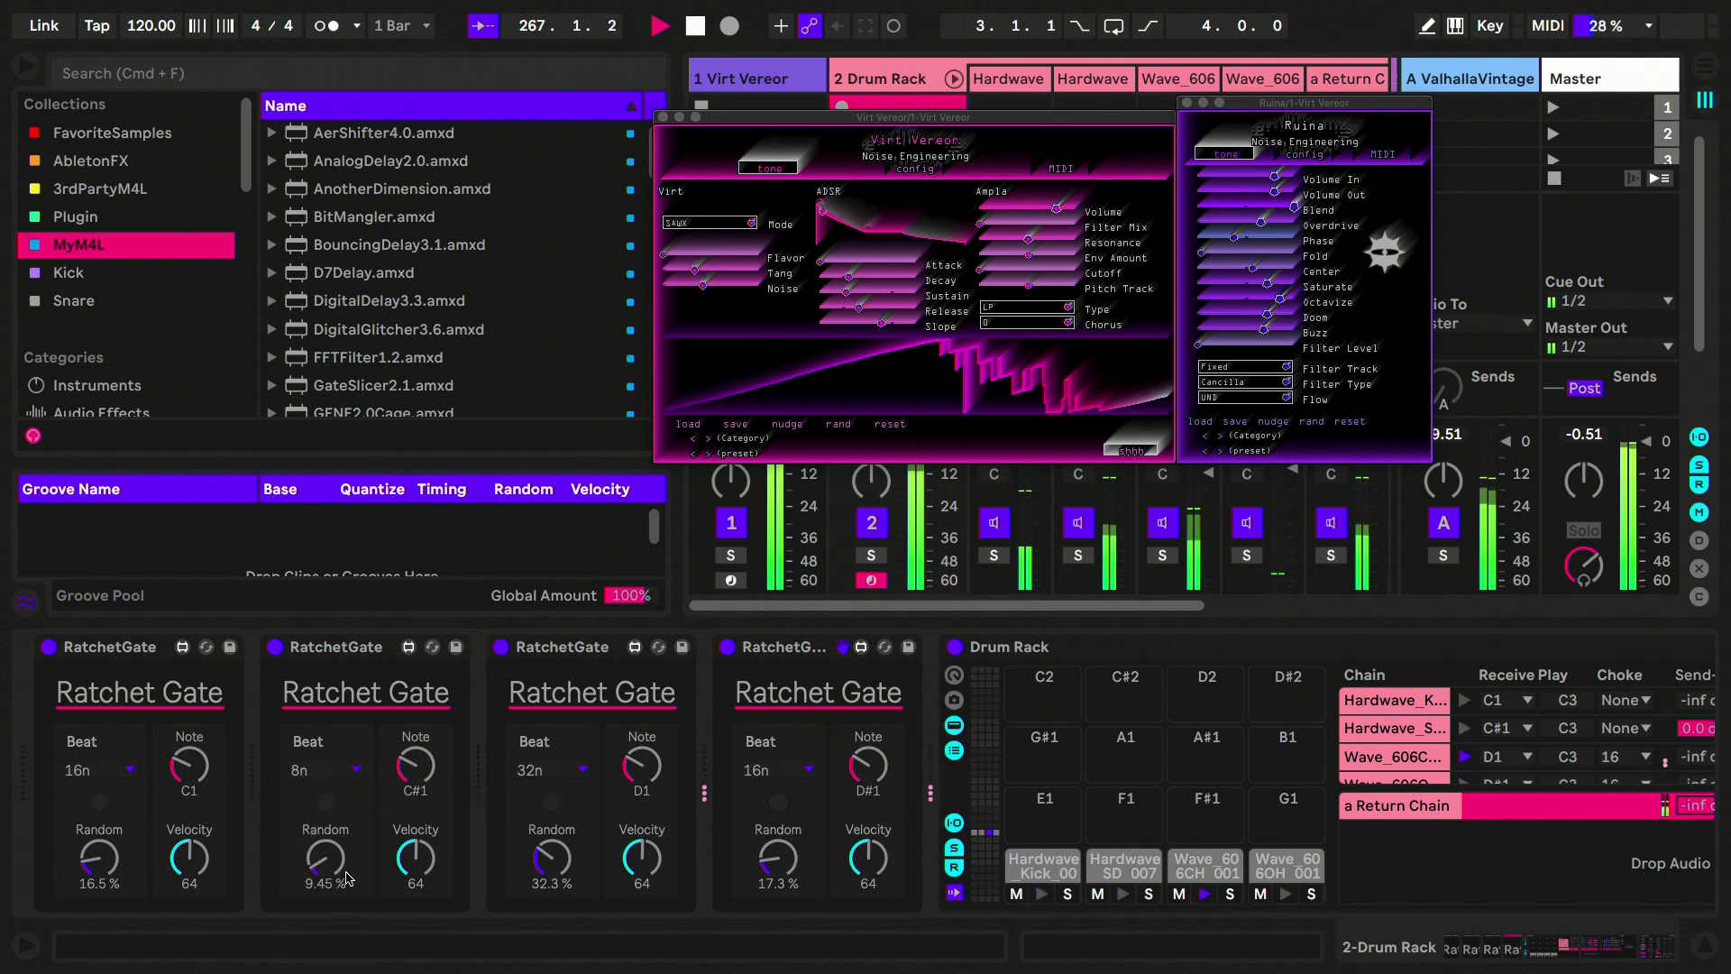
left_click(550, 771)
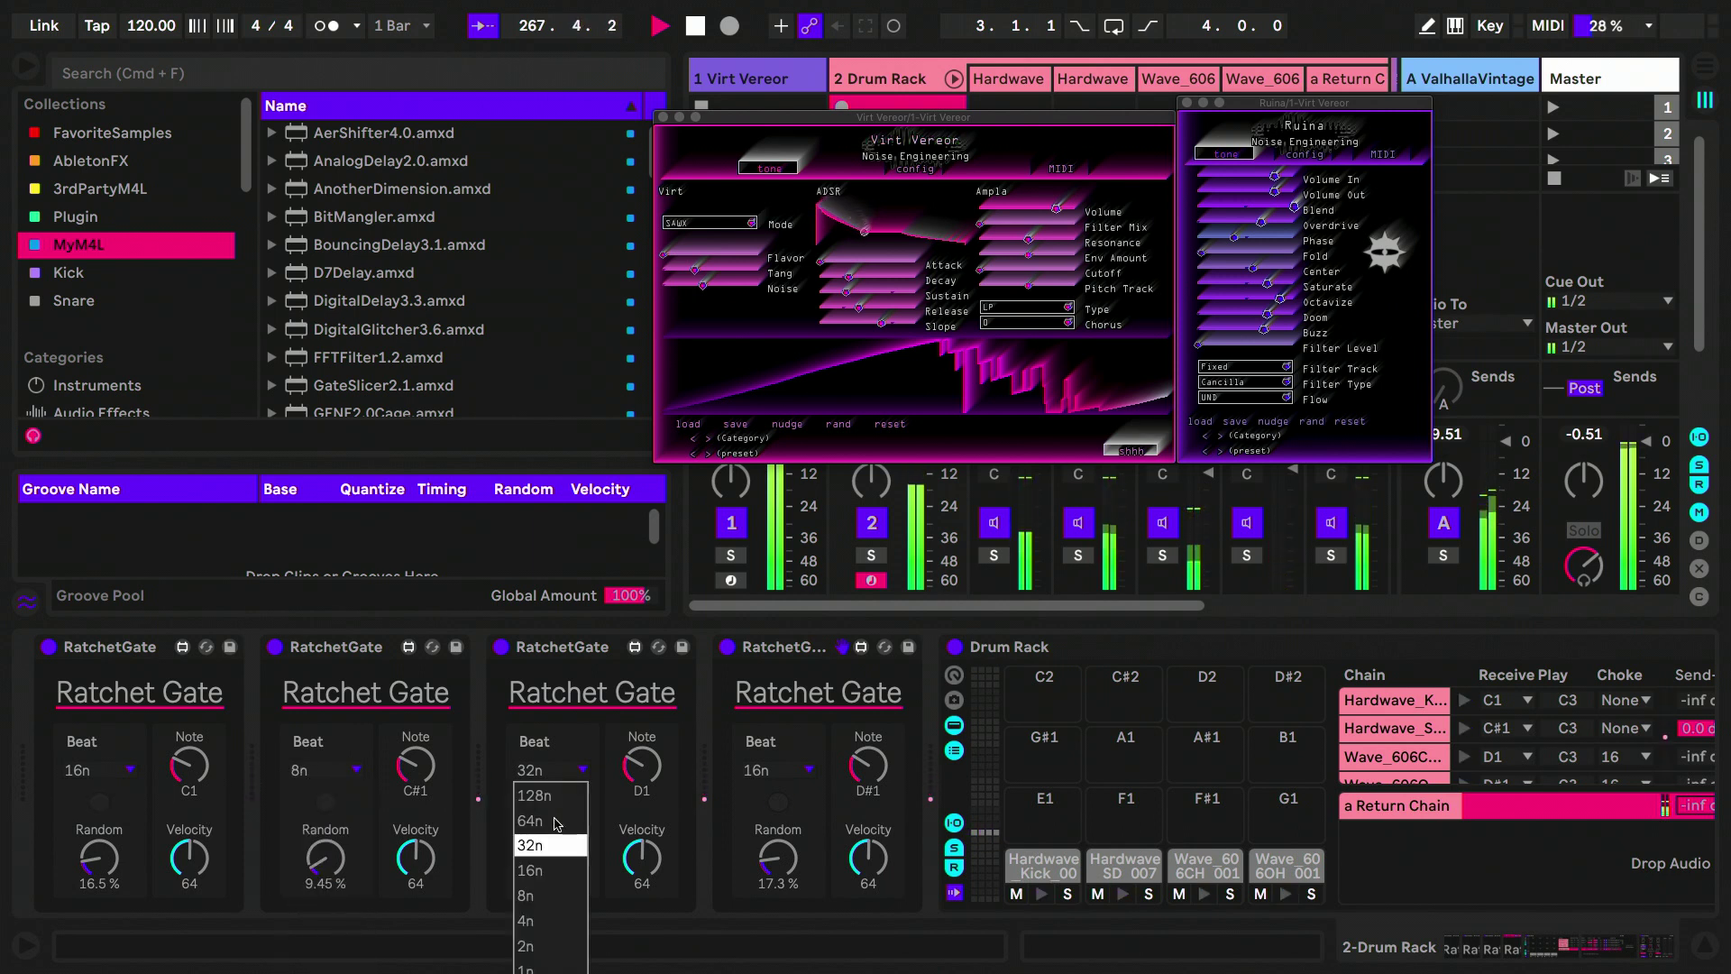
left_click(544, 872)
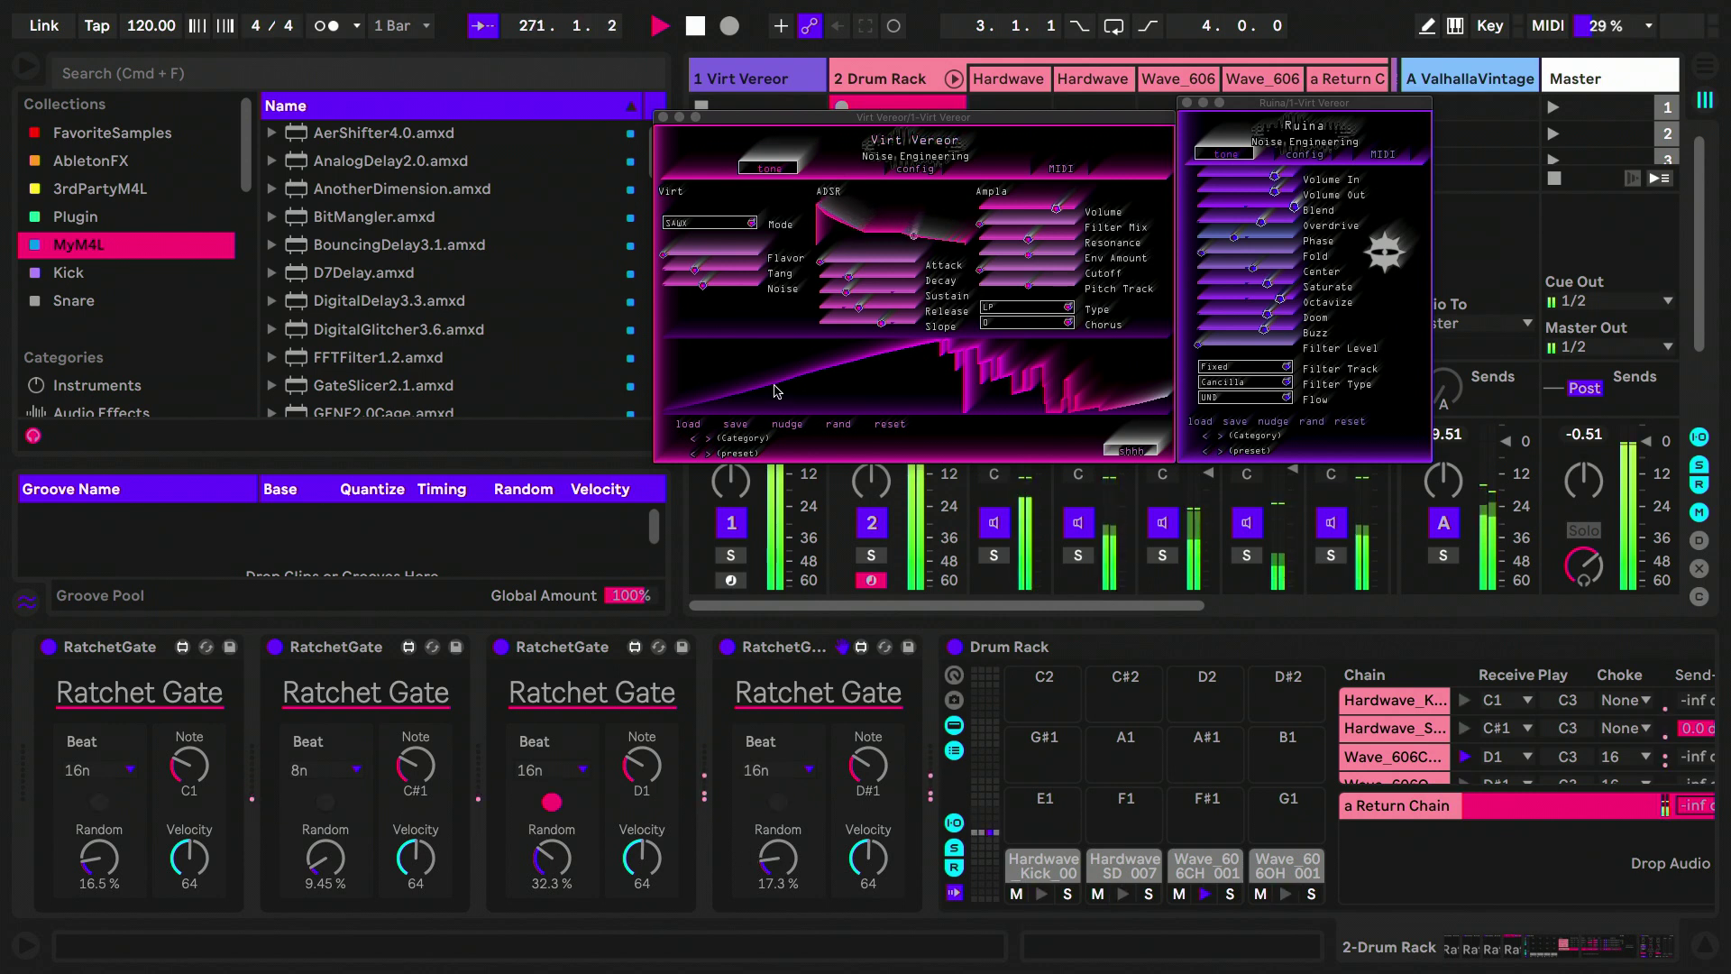
Step: Raise the Virt Vereor's Noise to its maximum and adjust its Tang
left_click_drag(695, 270, 857, 291)
left_click_drag(675, 262, 714, 263)
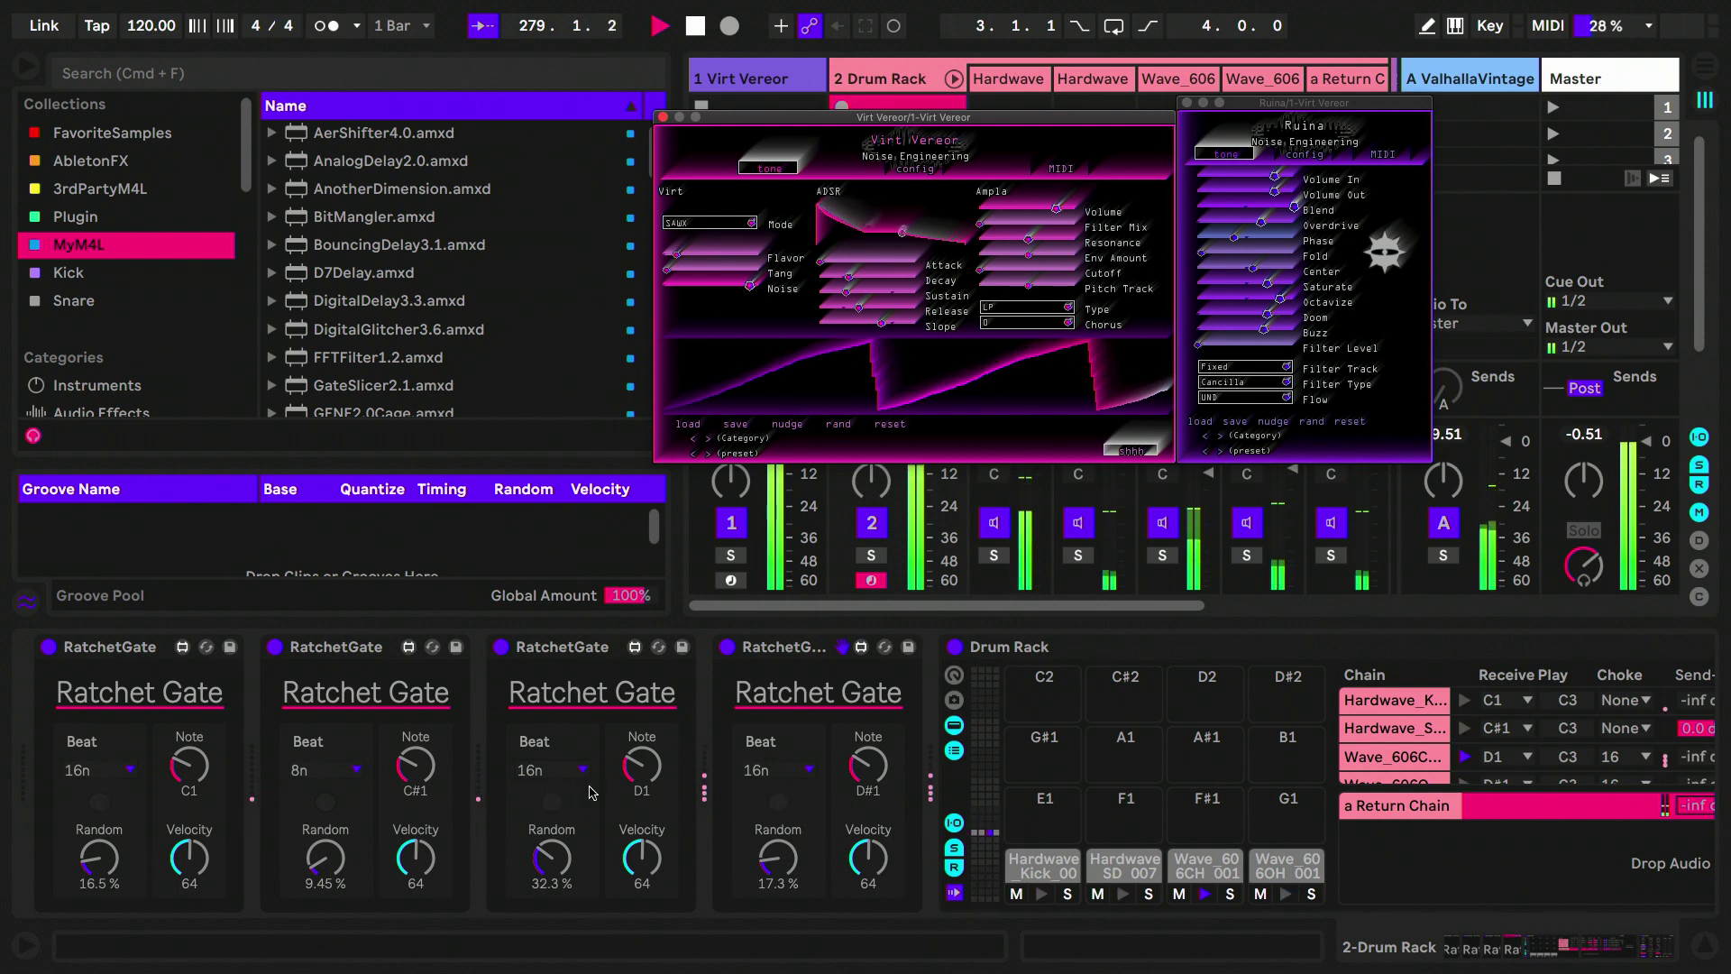
Step: Raise Random to 36.2 % on the C1 Ratchet Gate, 24.4 % on the C#1 gate and 66.9 % on the D1 gate
left_click_drag(99, 857, 99, 830)
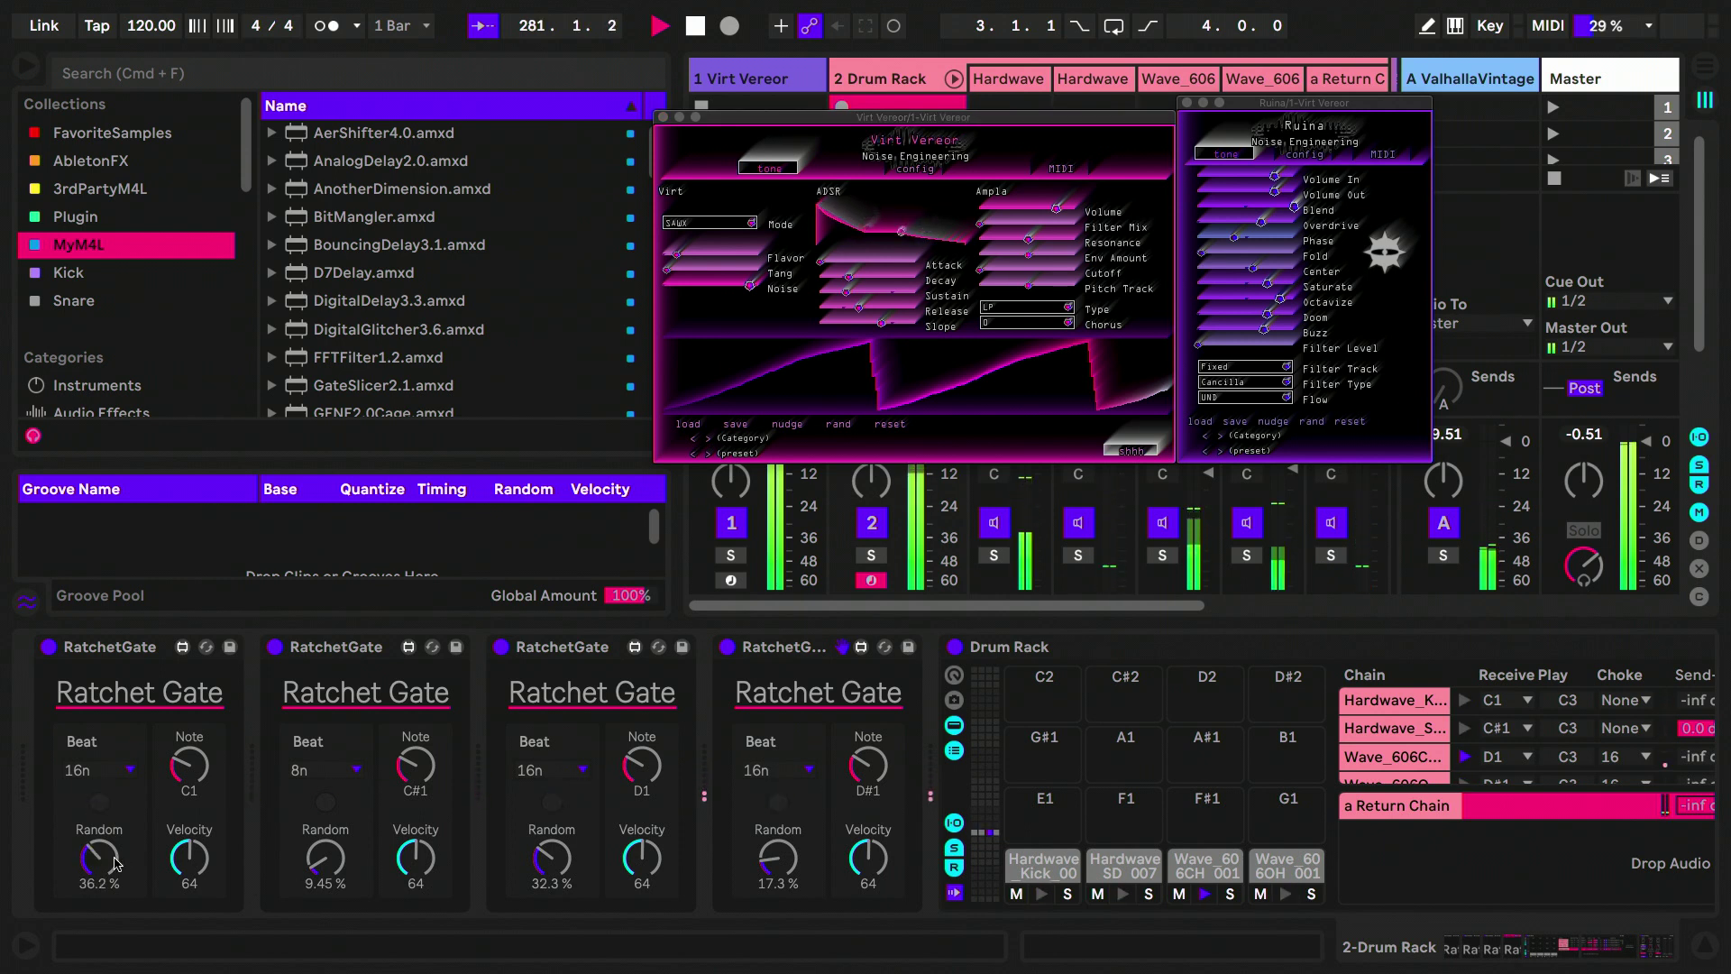
left_click_drag(313, 900, 313, 879)
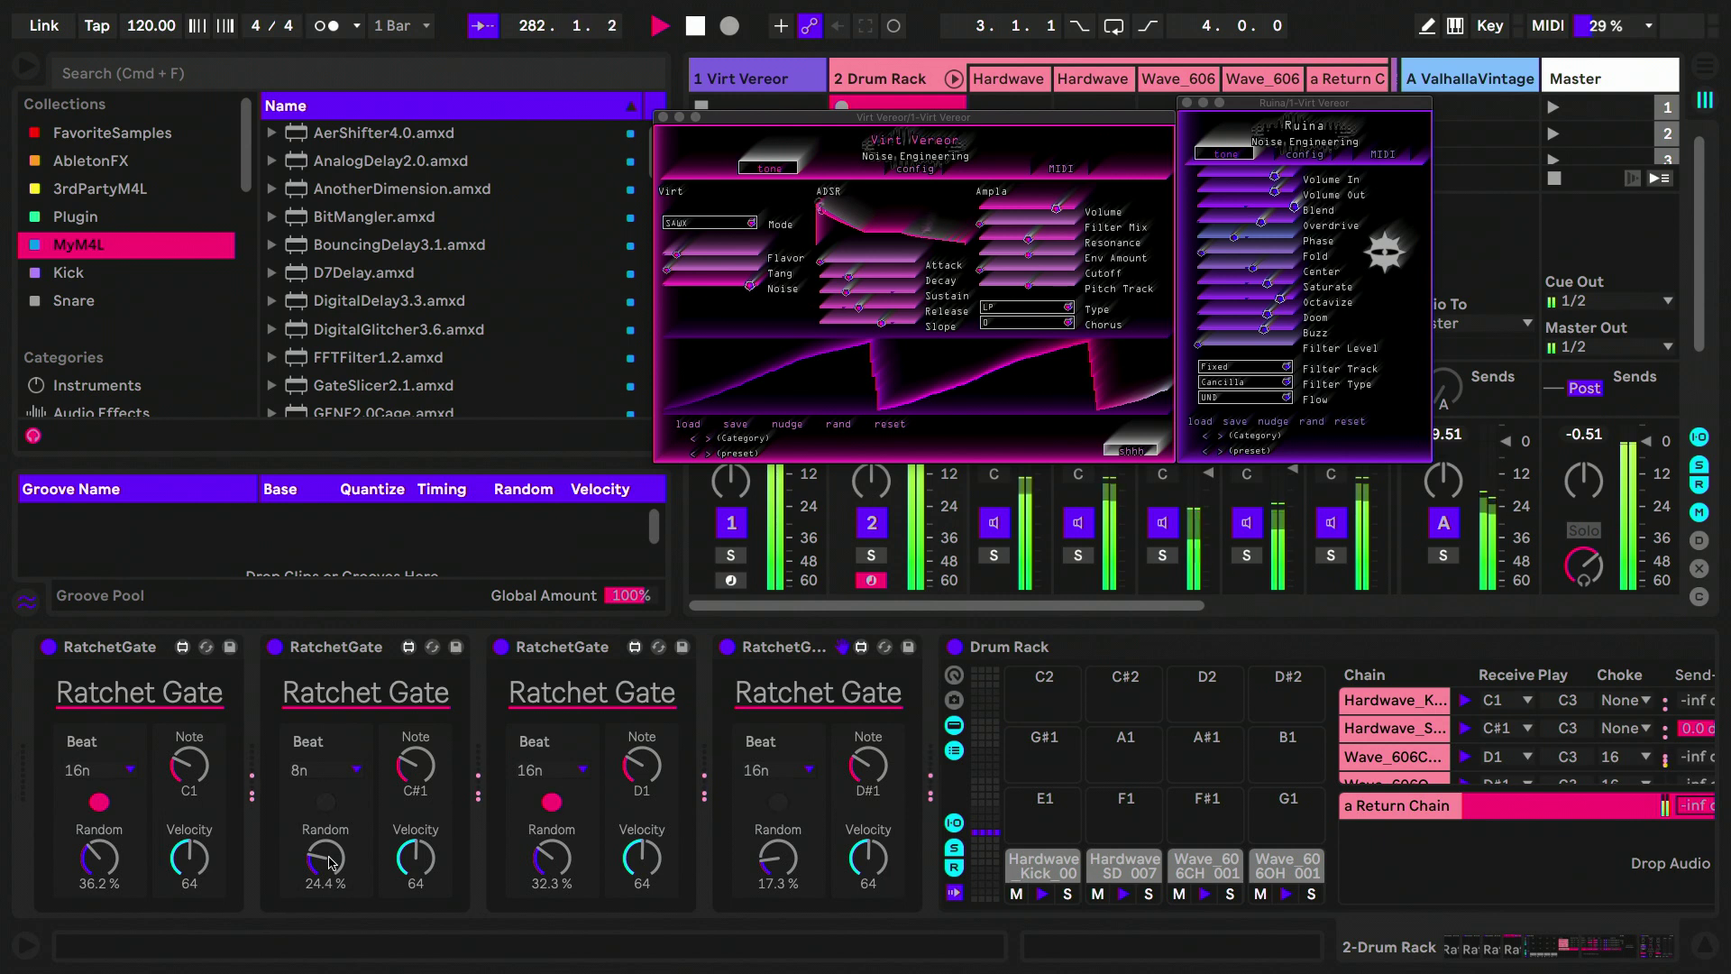
left_click_drag(545, 898, 557, 874)
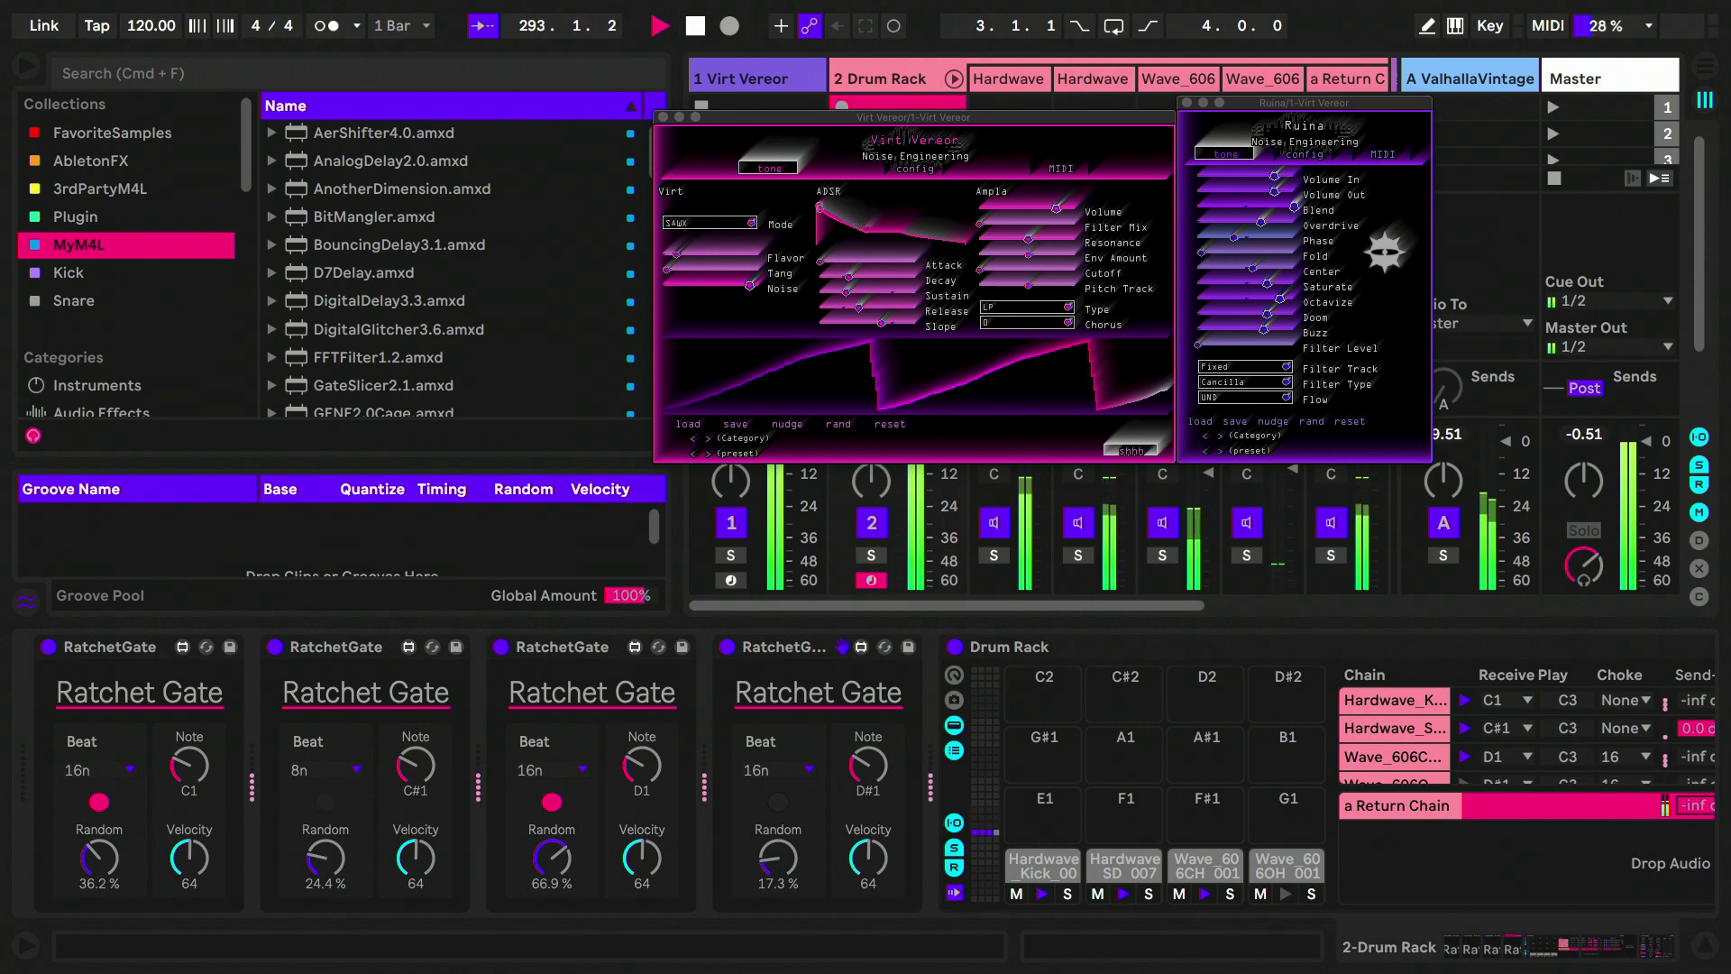
Step: Bring Random down to 0 % on the C1, C#1 and D#1 Ratchet Gates
left_click_drag(325, 863, 325, 902)
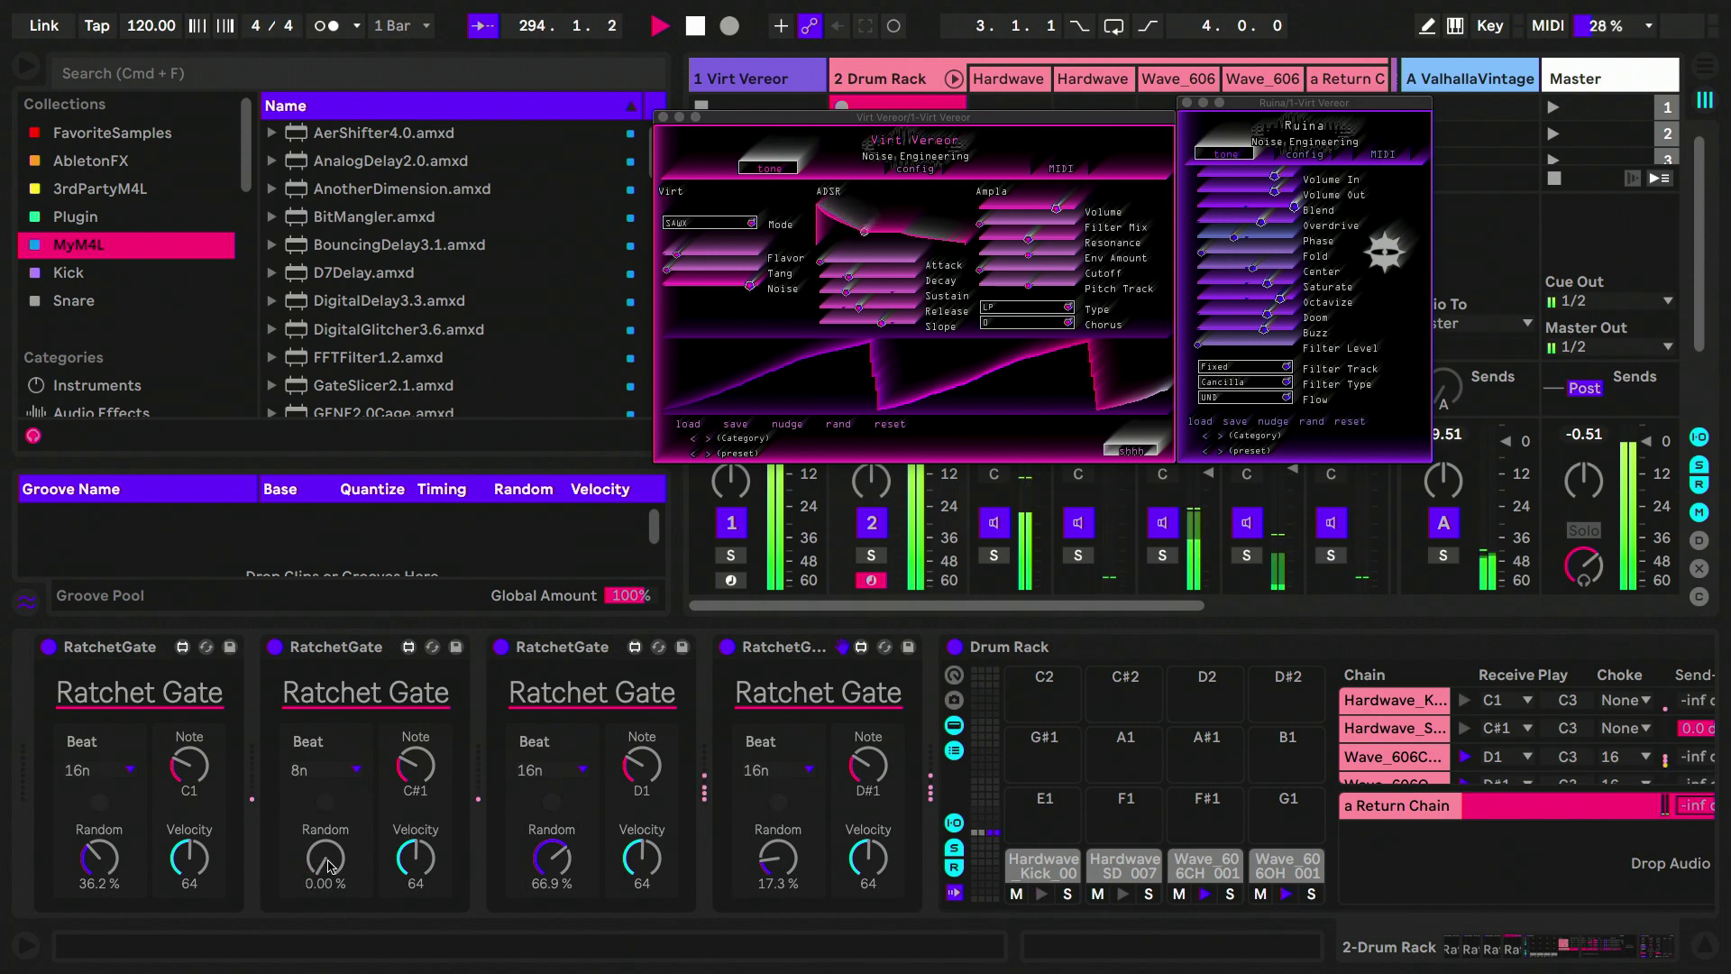
left_click_drag(105, 862, 106, 906)
left_click_drag(787, 861, 787, 893)
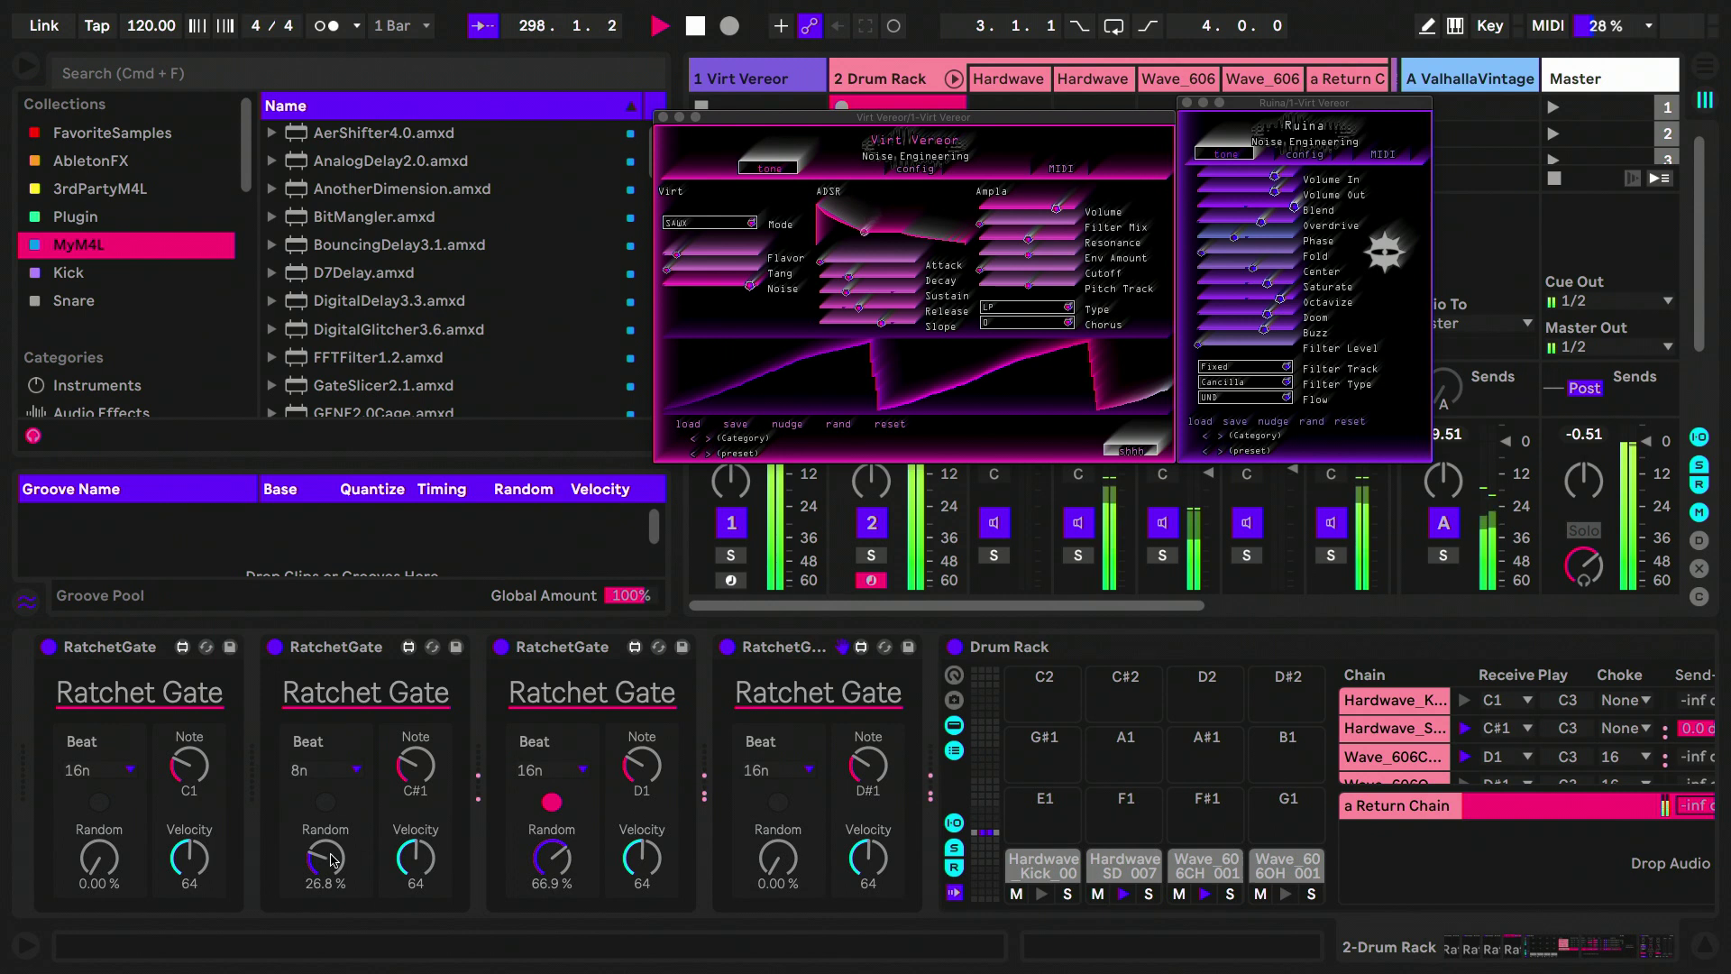
left_click_drag(330, 859, 331, 897)
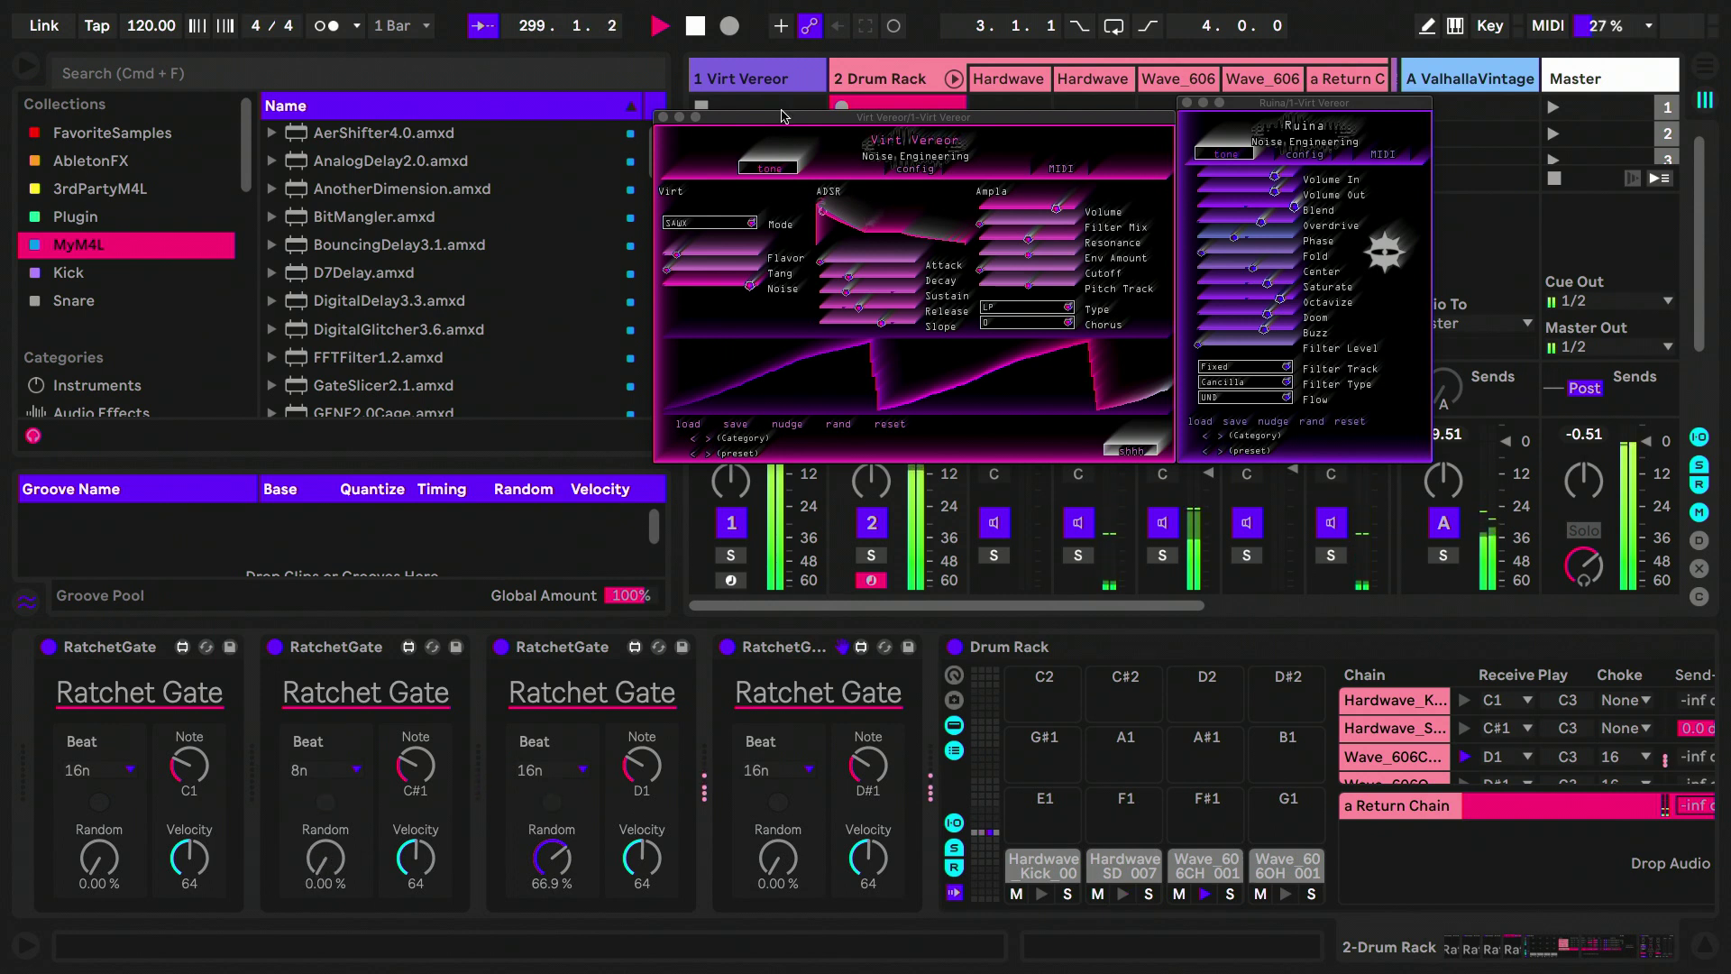
Step: Set Random to 0 % on the Virt Vereor track's A0 Ratchet Gate and the Drum Rack track's D1 gate
left_click(774, 82)
left_click_drag(332, 840, 332, 842)
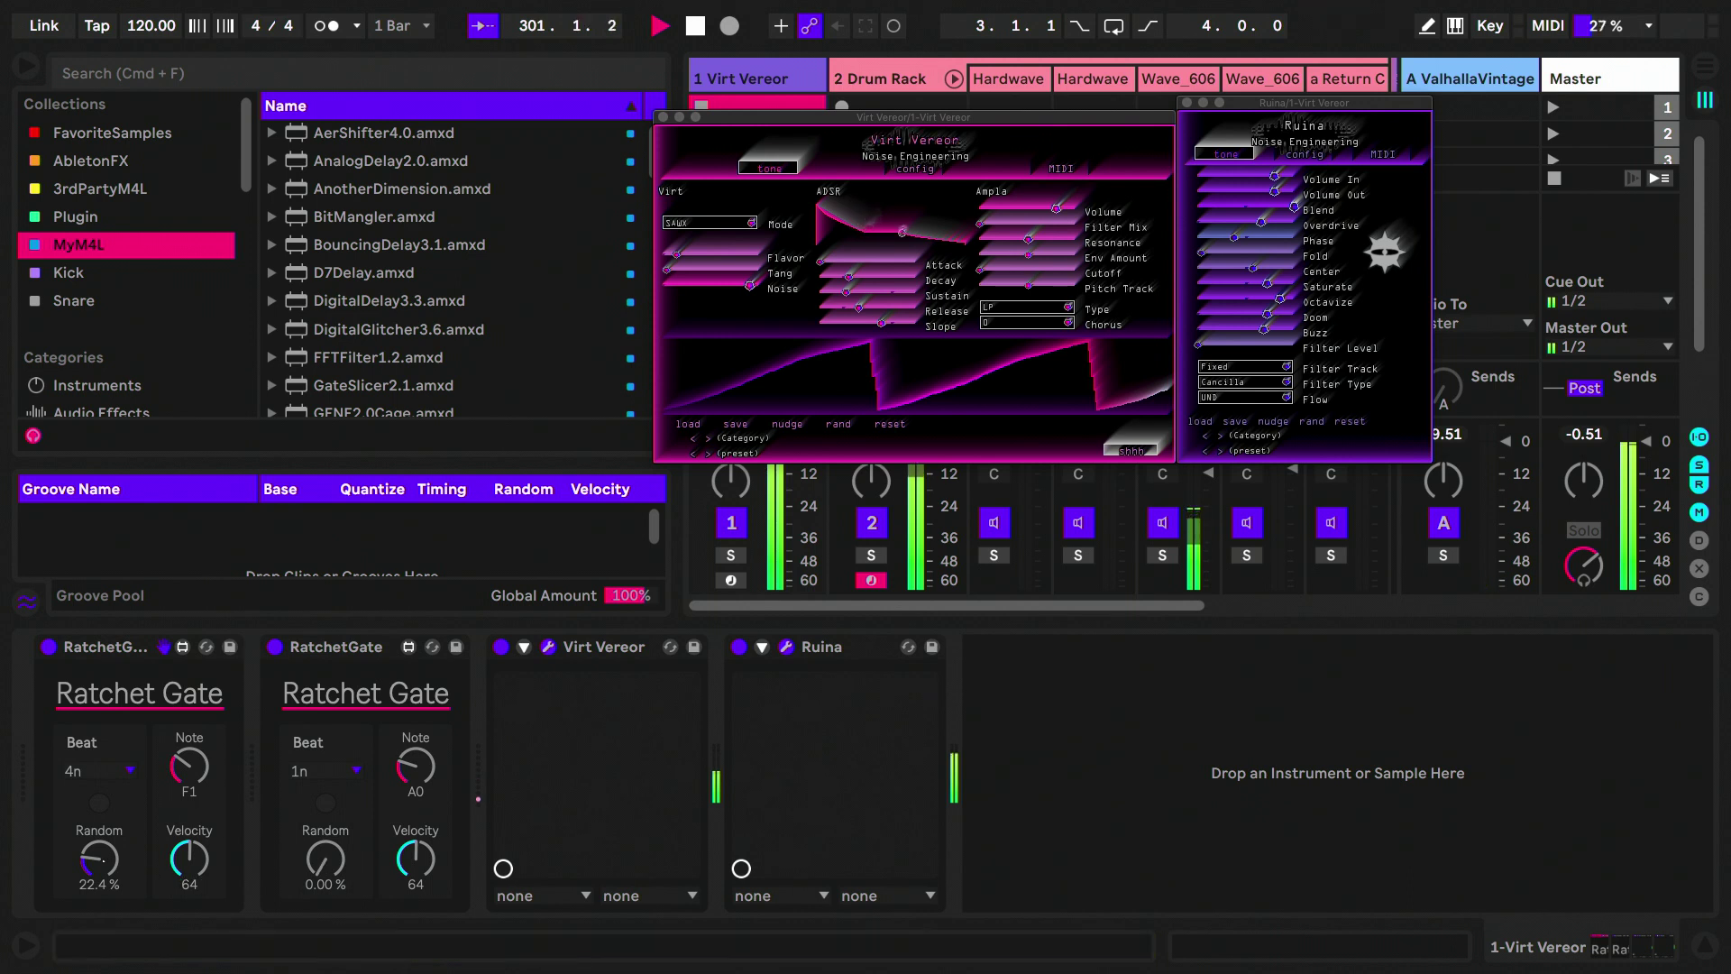
left_click(893, 86)
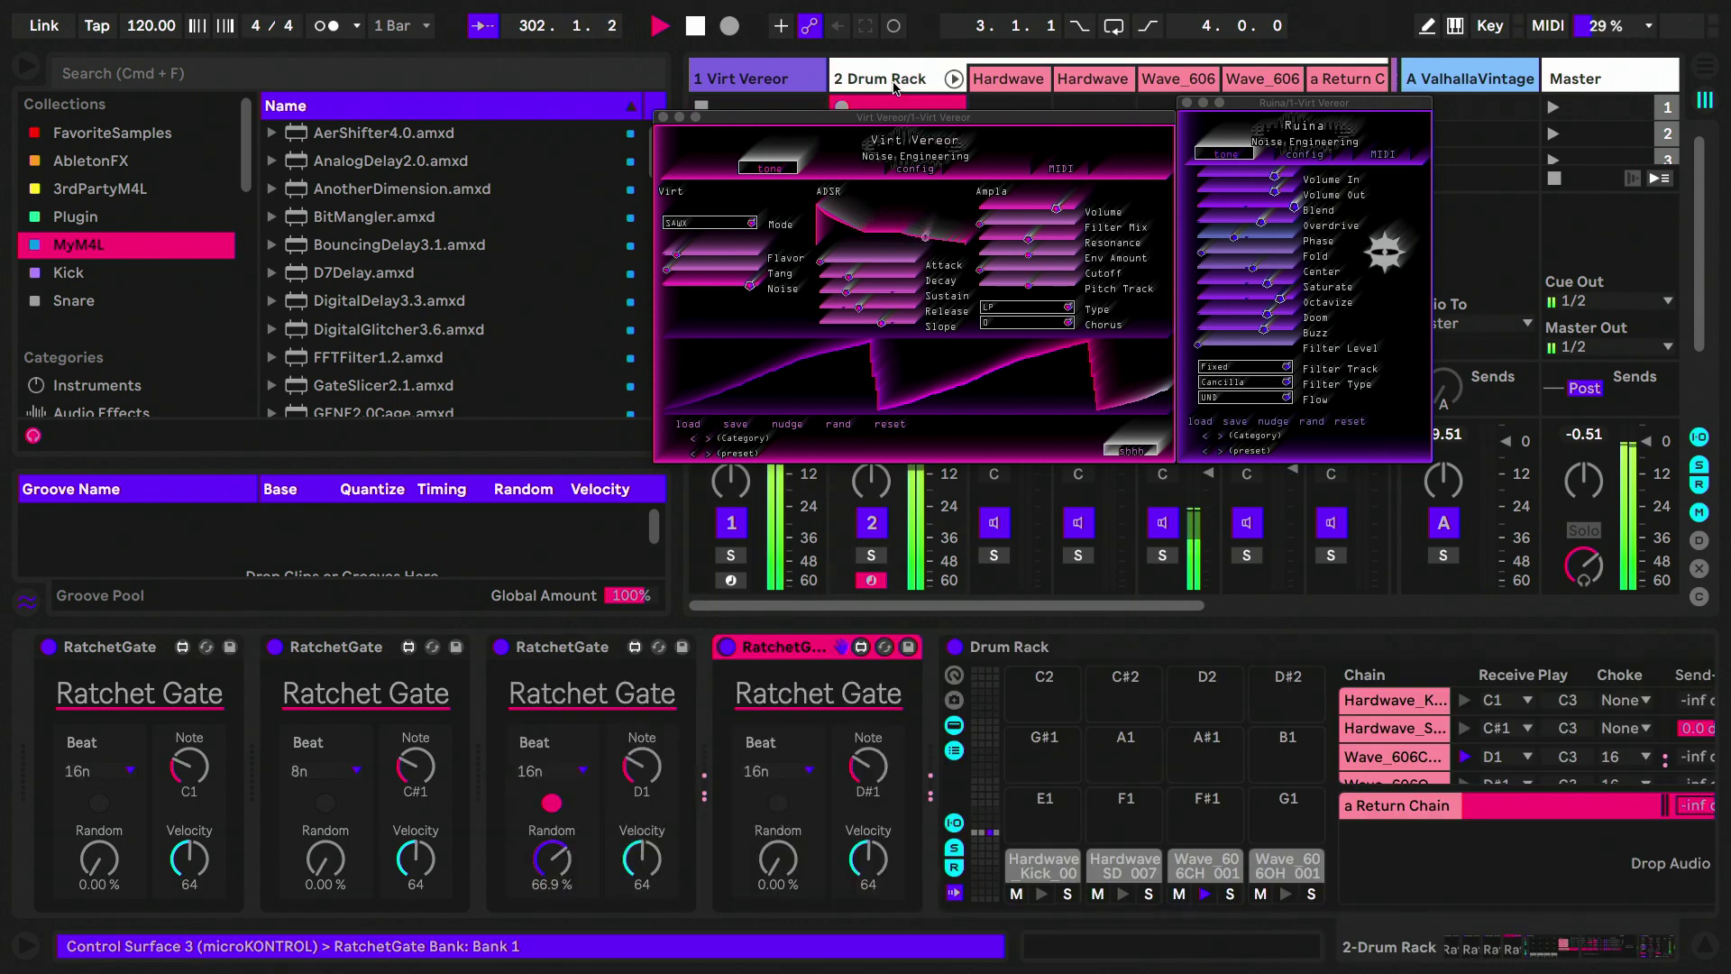
double_click(555, 864)
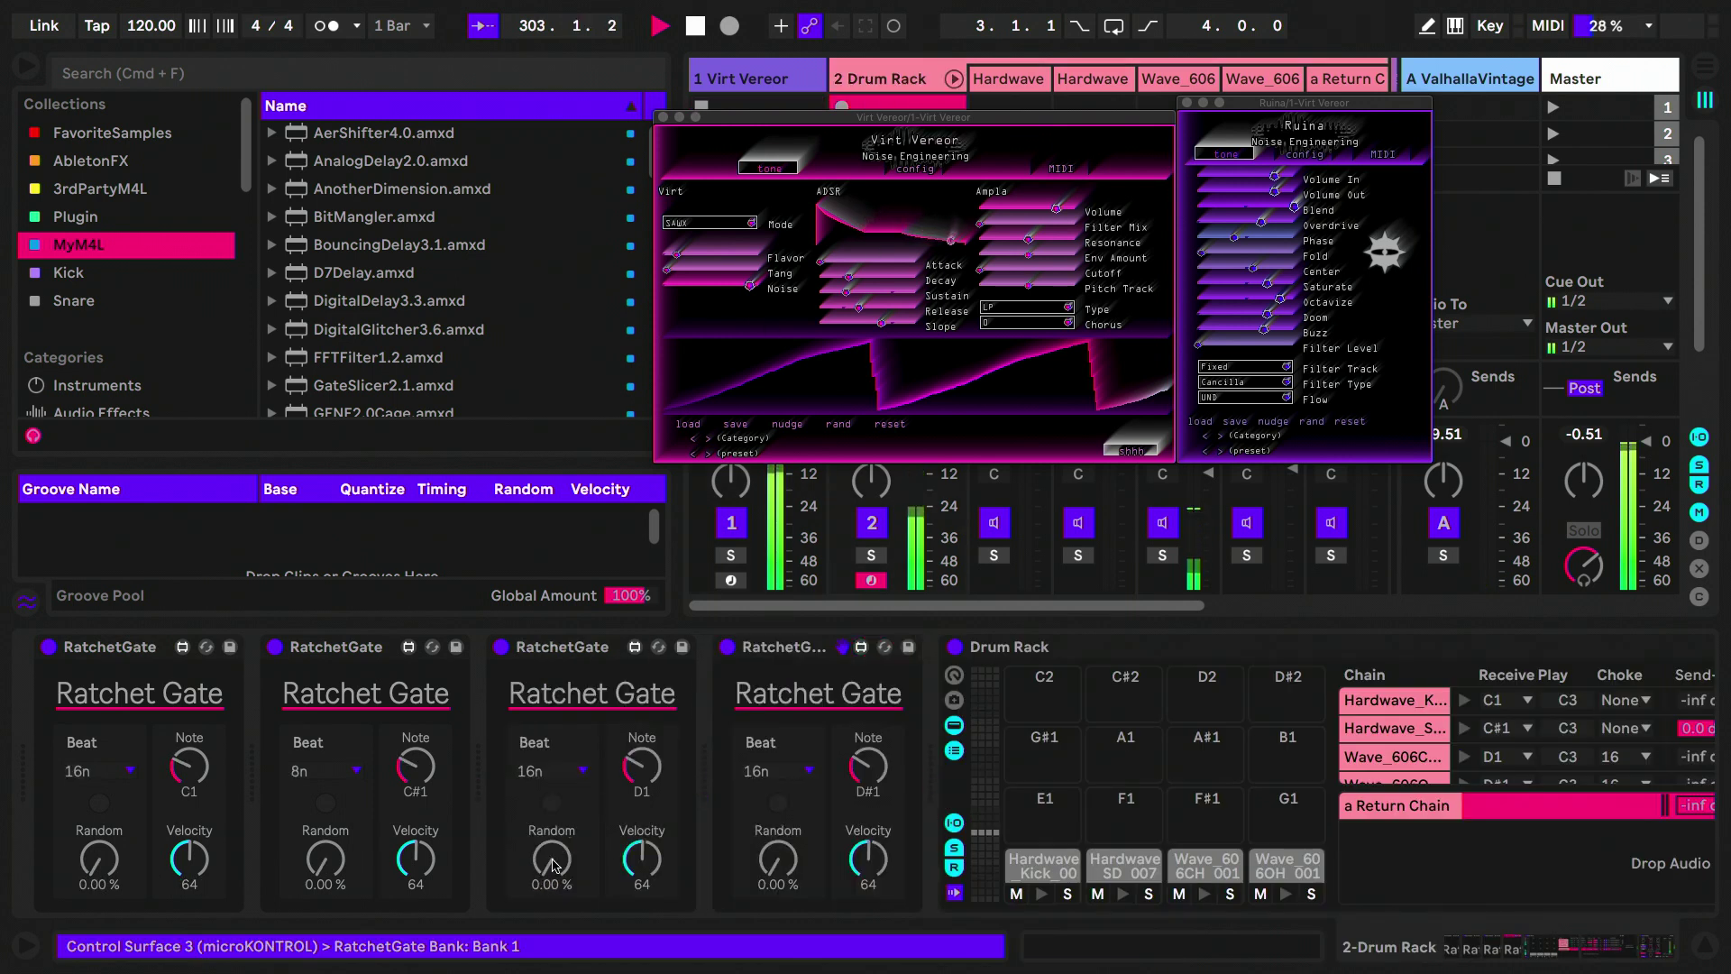